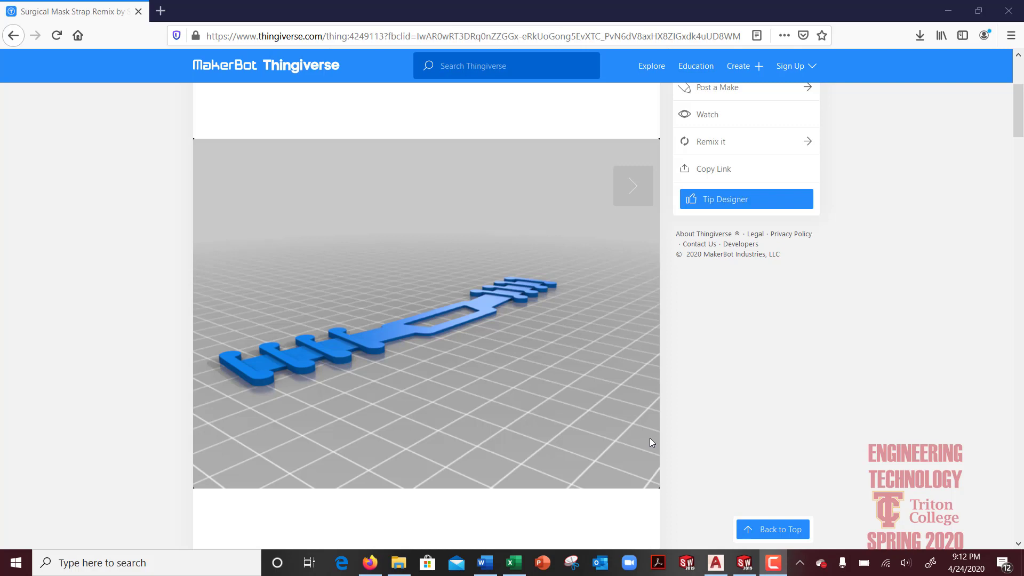
- Examine the 3D rendering and the flat top-down image of the Surgical Mask Strap Remix on its Thingiverse page
middle_drag(413, 334, 357, 94)
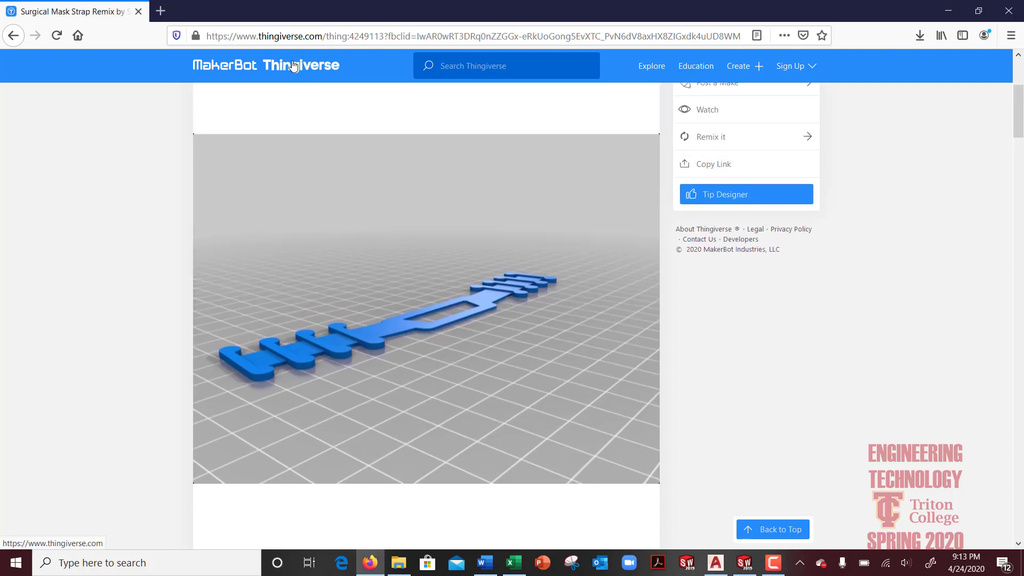
scroll(415, 224, up, 2)
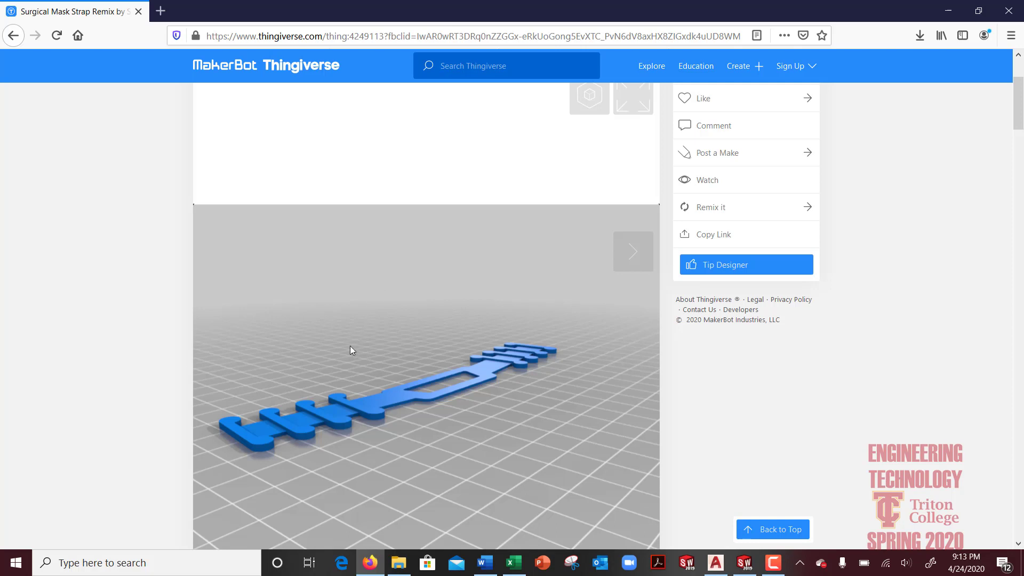
scroll(504, 255, down, 2)
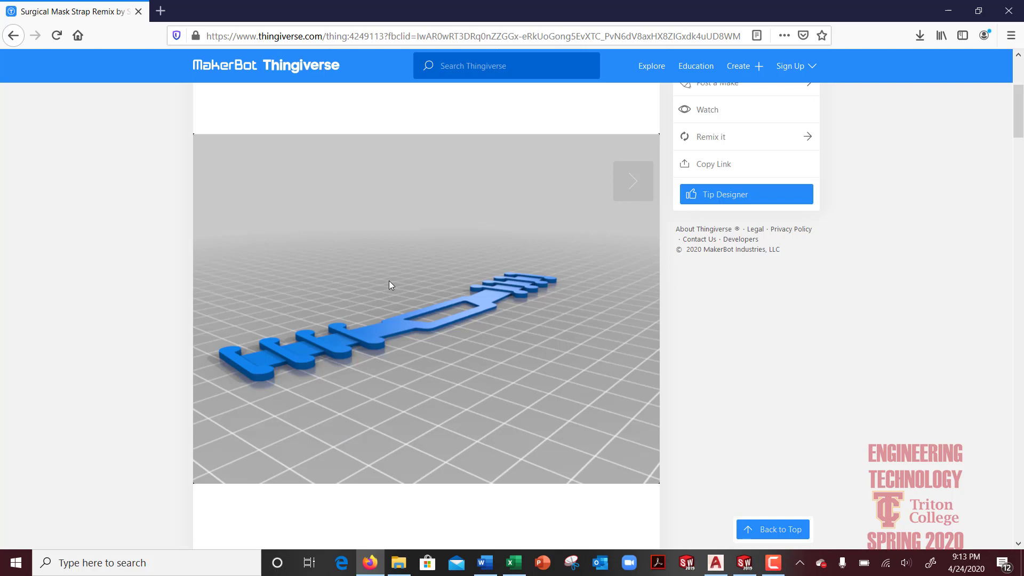
scroll(382, 284, down, 4)
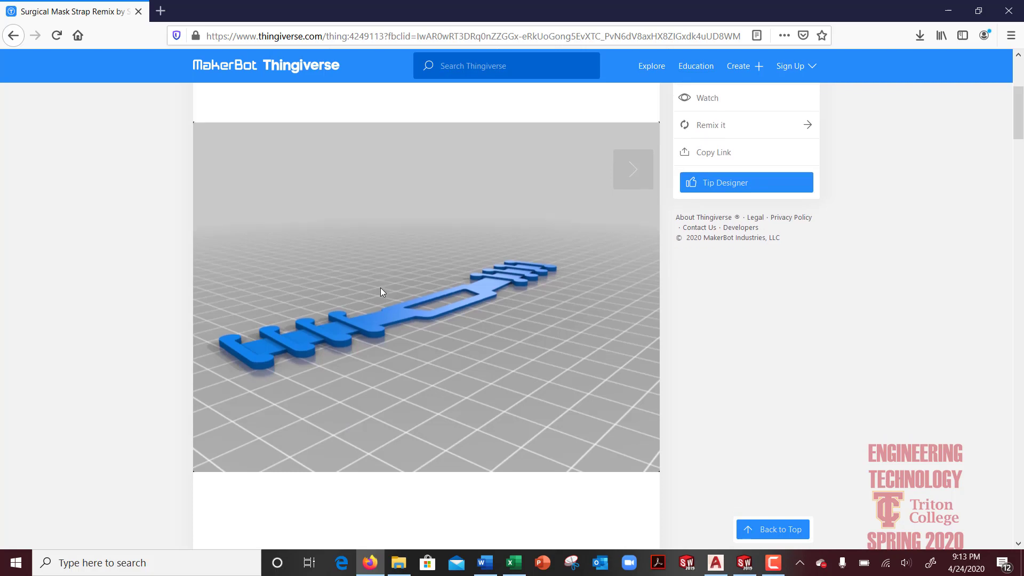
scroll(380, 288, down, 1)
click(302, 479)
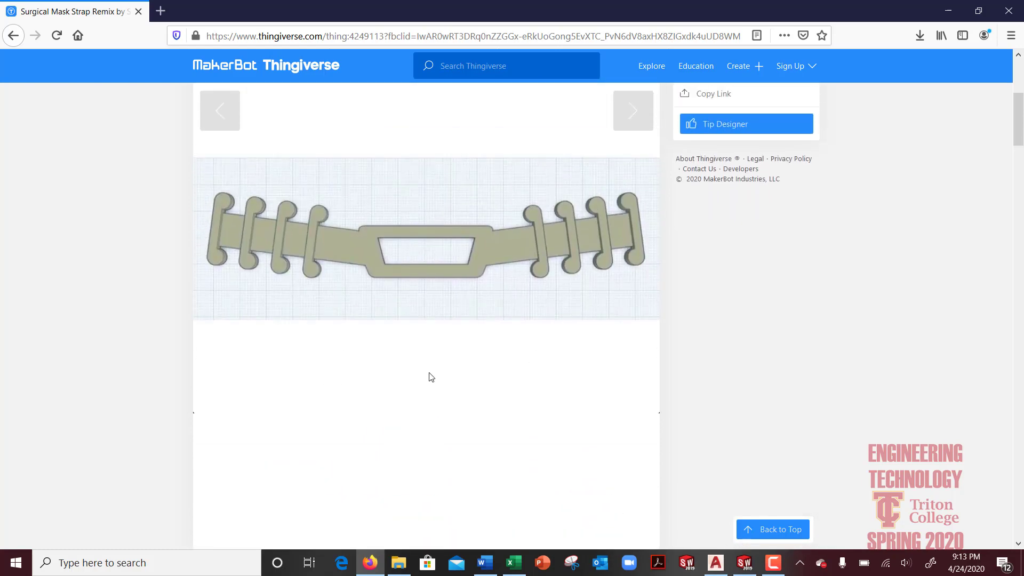
scroll(430, 376, down, 1)
scroll(430, 376, down, 1)
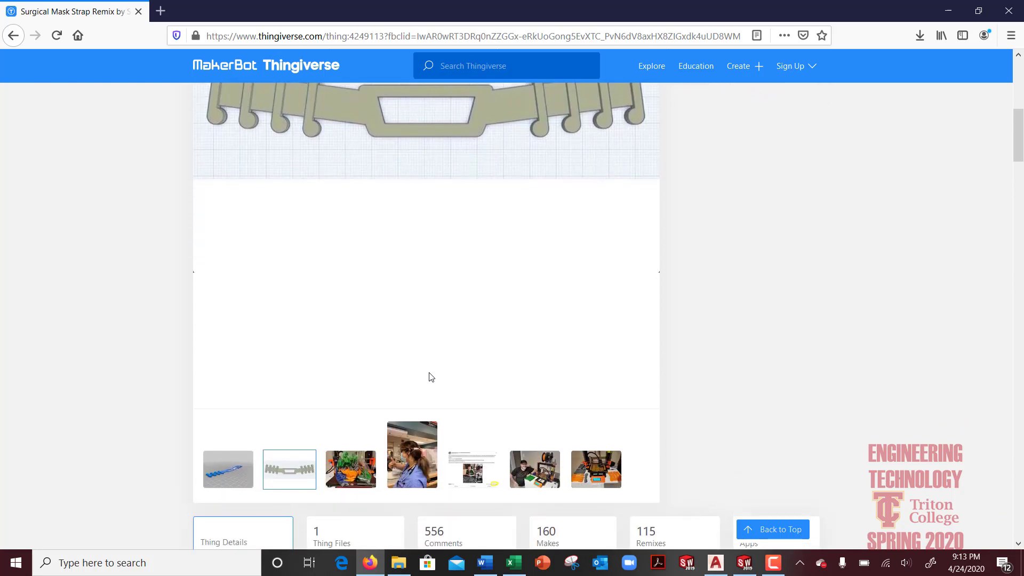
- View the gallery photos of the bagged printed straps and of a strap being worn with a surgical mask
click(356, 483)
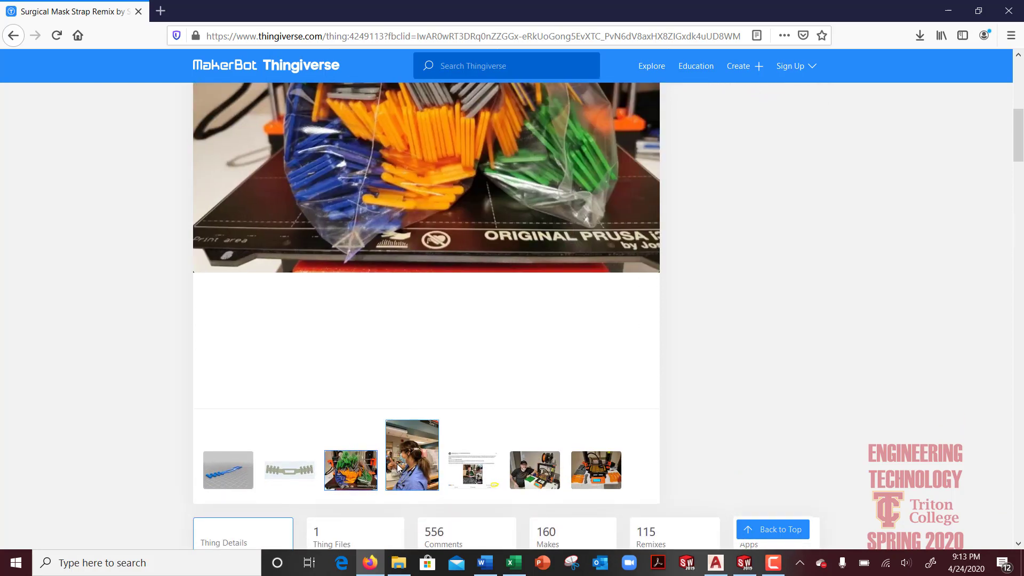
scroll(395, 313, up, 2)
scroll(377, 336, down, 2)
click(412, 460)
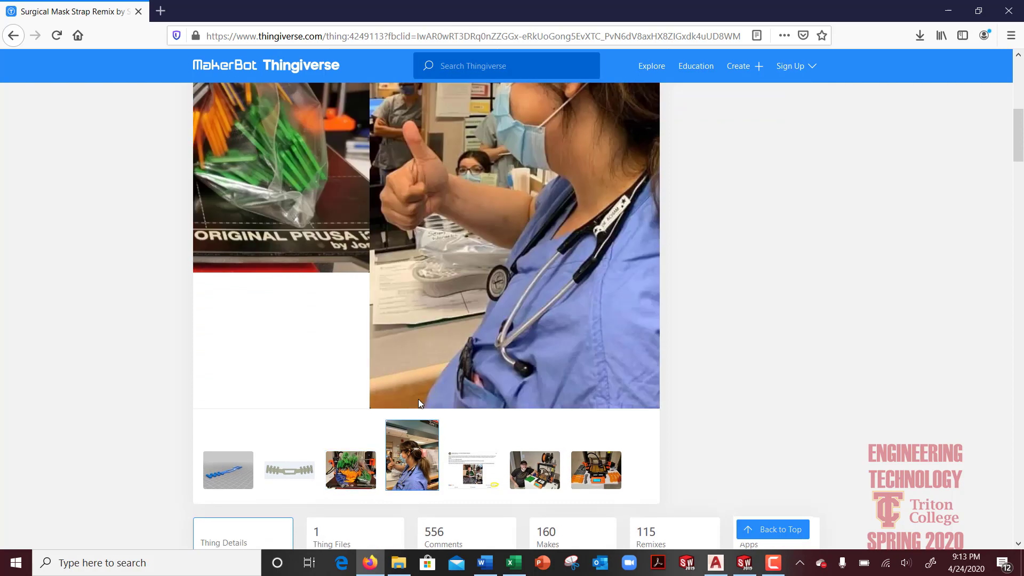
scroll(421, 320, up, 2)
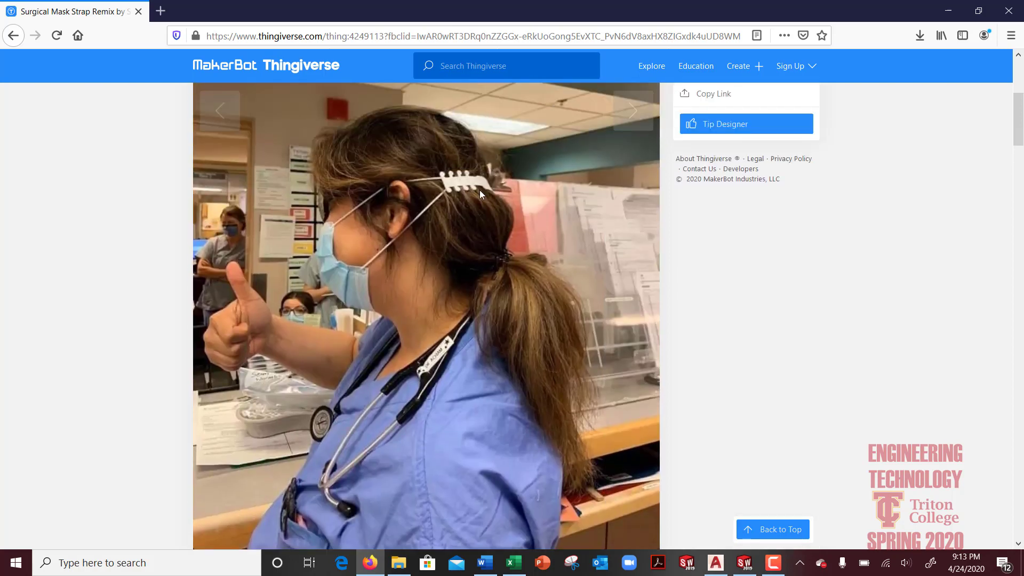
scroll(481, 225, down, 3)
- View the gallery's social media post about ear guards and the photos of the straps being 3D printed
click(540, 406)
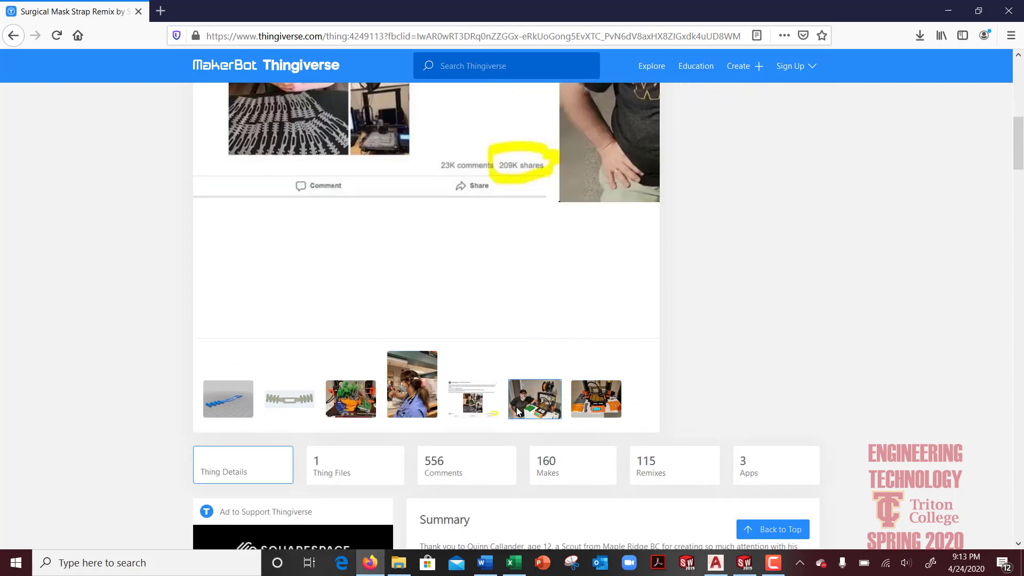
scroll(464, 289, up, 3)
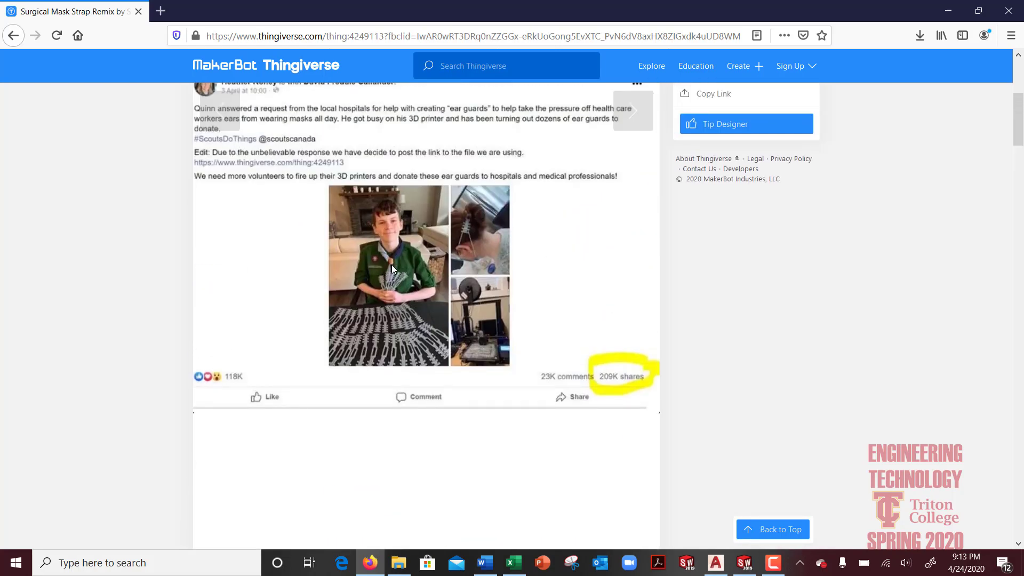
scroll(444, 352, up, 1)
scroll(491, 391, down, 3)
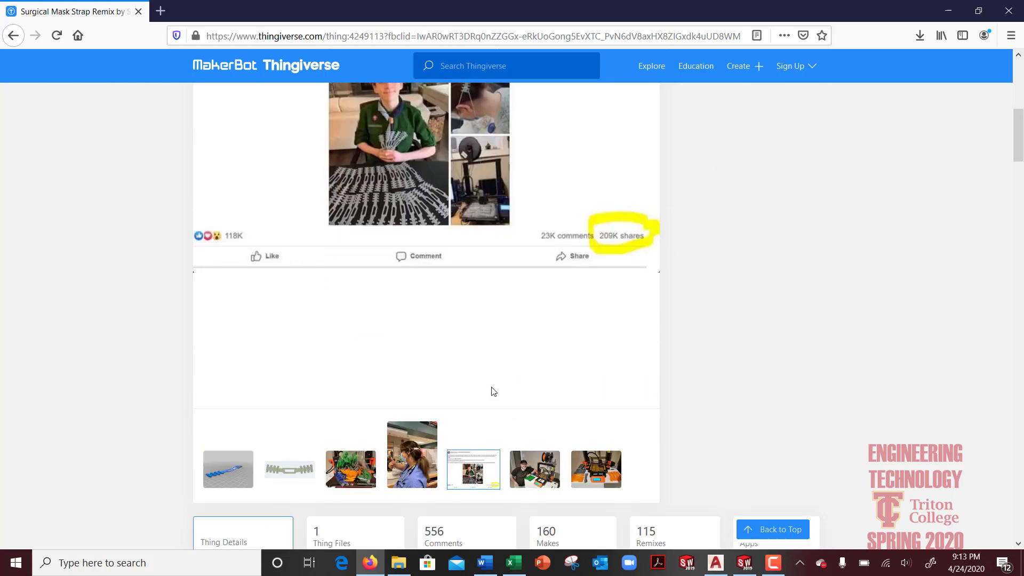
click(517, 482)
scroll(503, 354, up, 3)
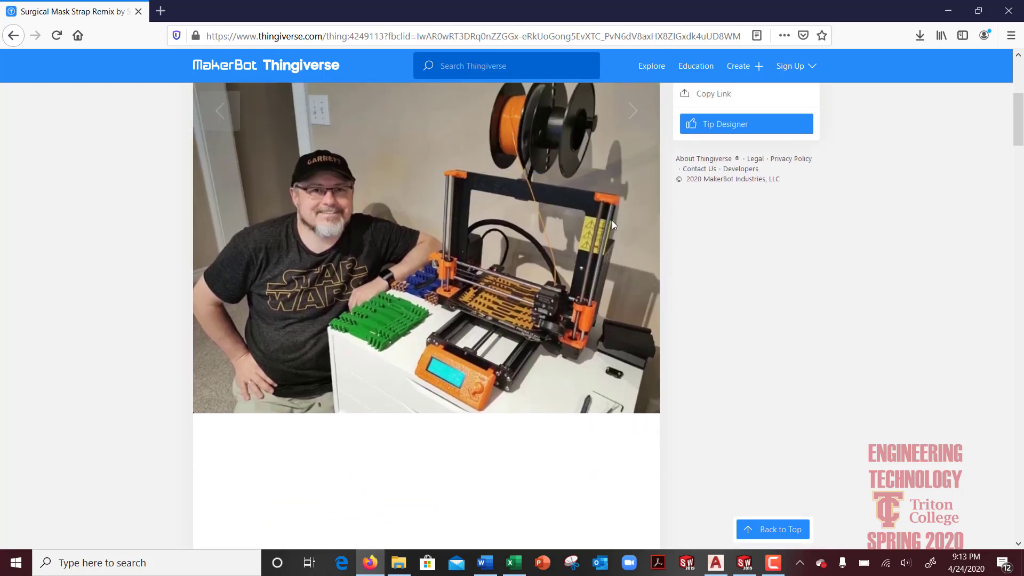
scroll(619, 154, up, 1)
click(635, 187)
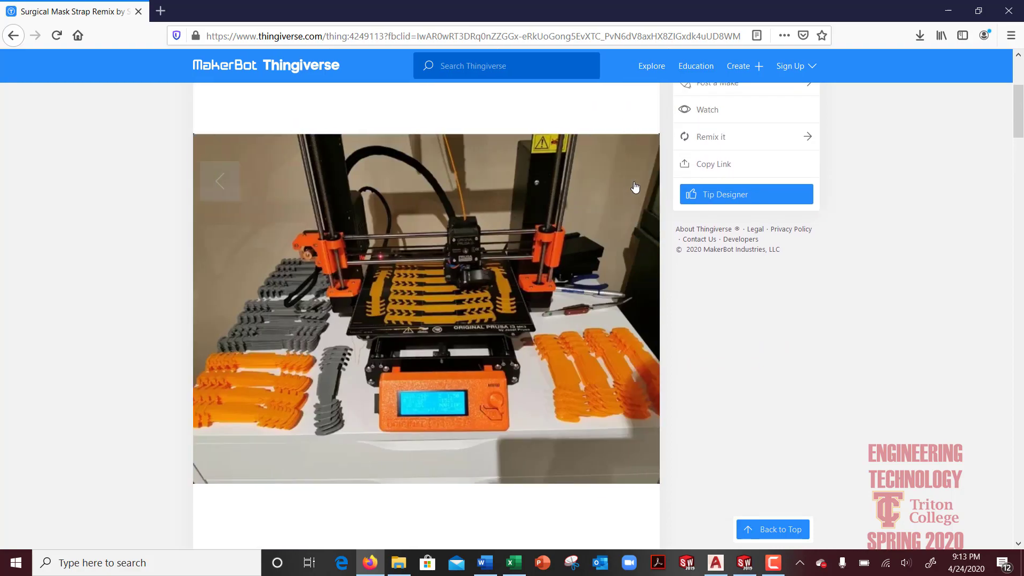
- Go back through the gallery to the first strap rendering and review the model page's title and download options
click(216, 183)
click(215, 182)
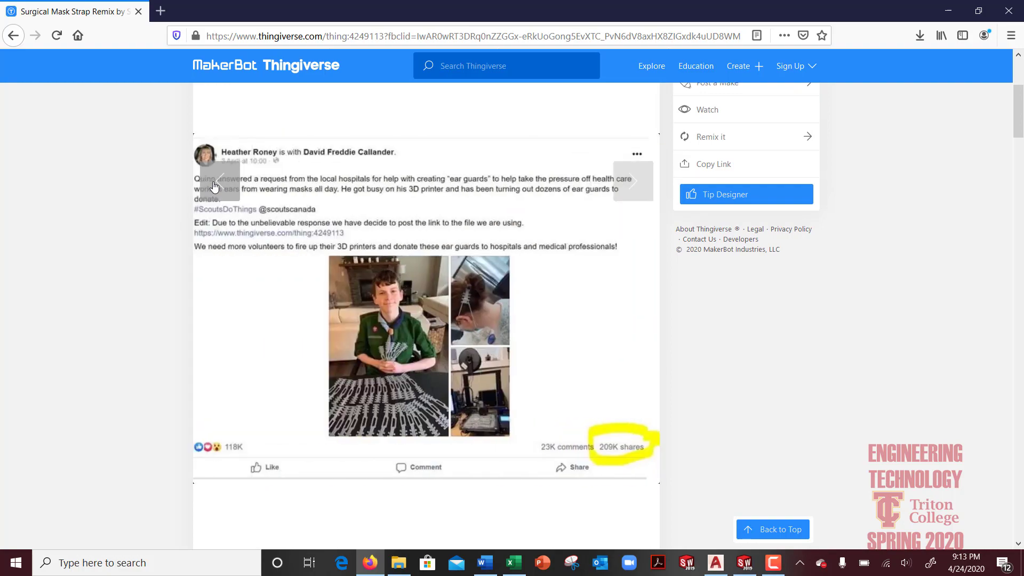
click(216, 182)
click(215, 184)
click(215, 184)
click(215, 184)
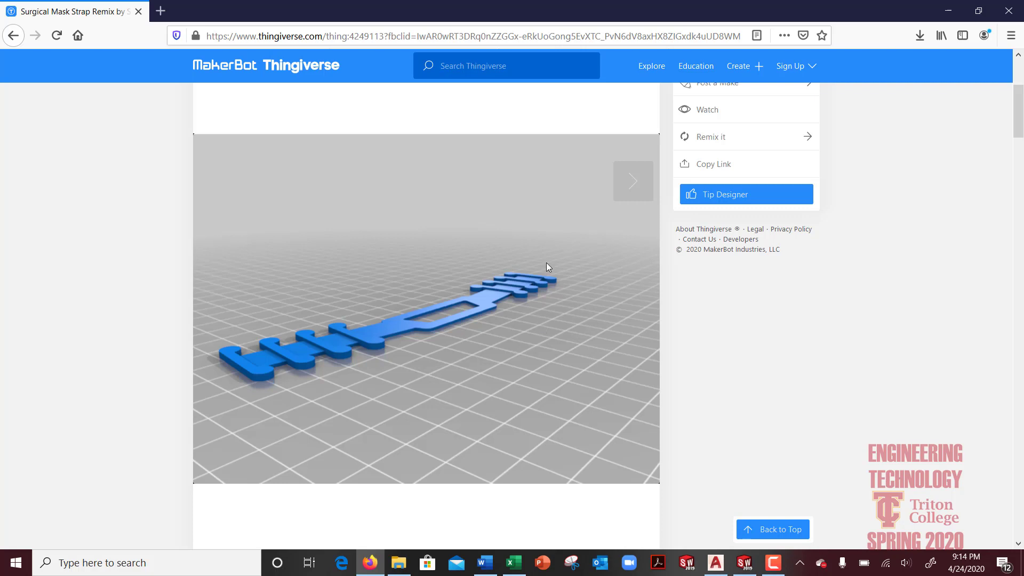
scroll(443, 321, down, 1)
scroll(443, 321, up, 4)
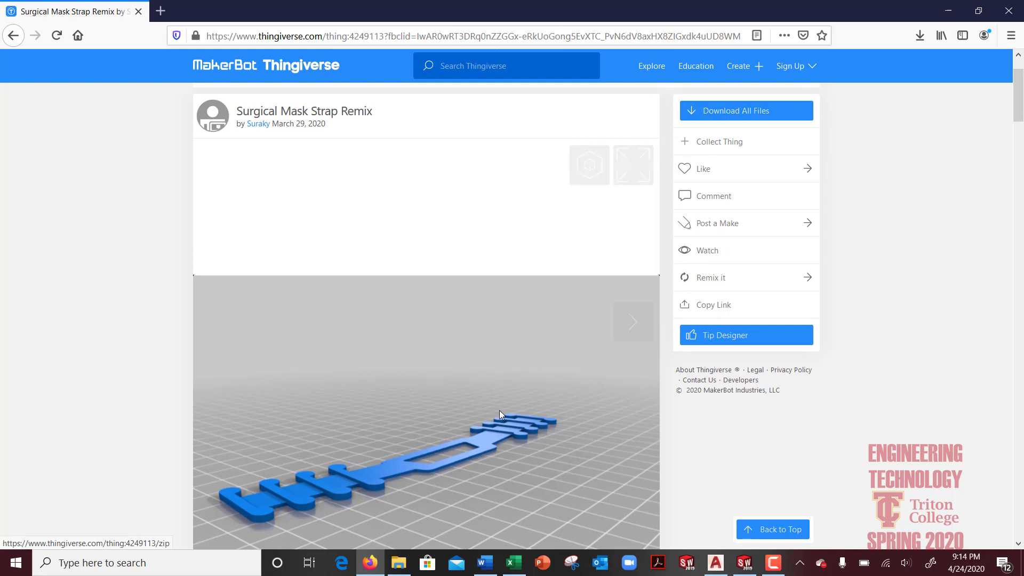
- Switch to File Explorer, preview the Surgical_Mask_Strap_Remix file in Print 3D, and close the preview
click(399, 562)
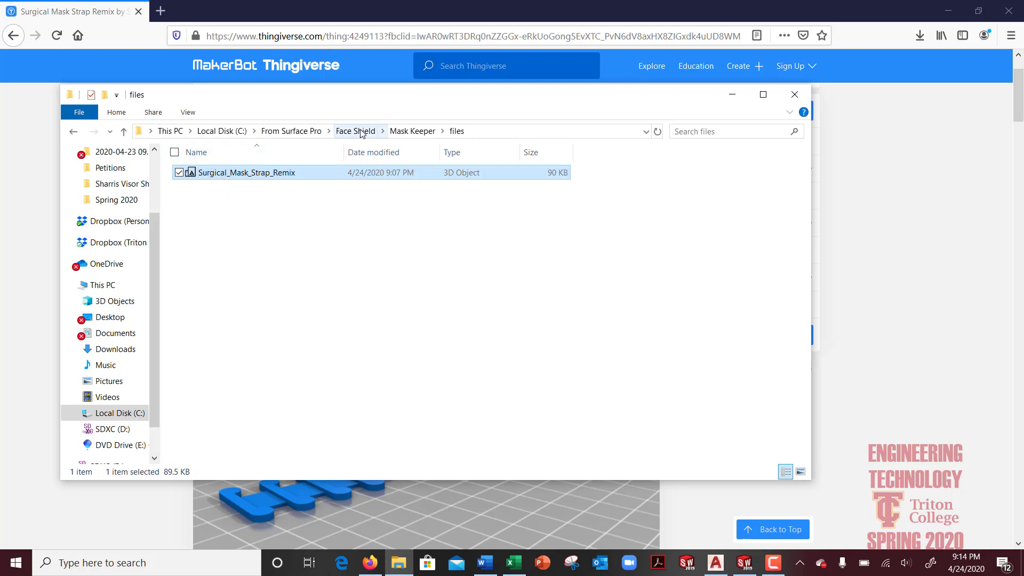
double_click(251, 177)
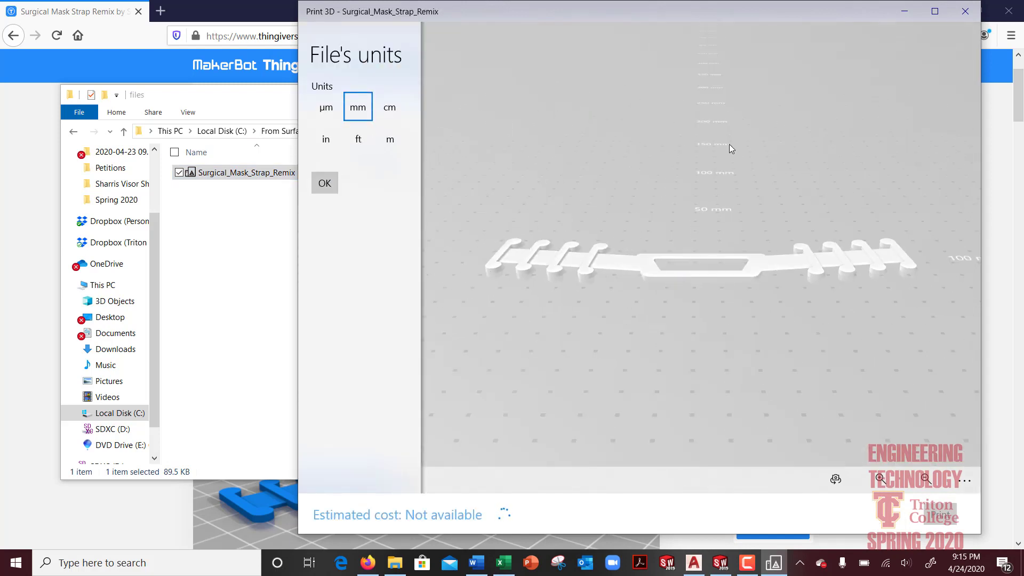
click(966, 11)
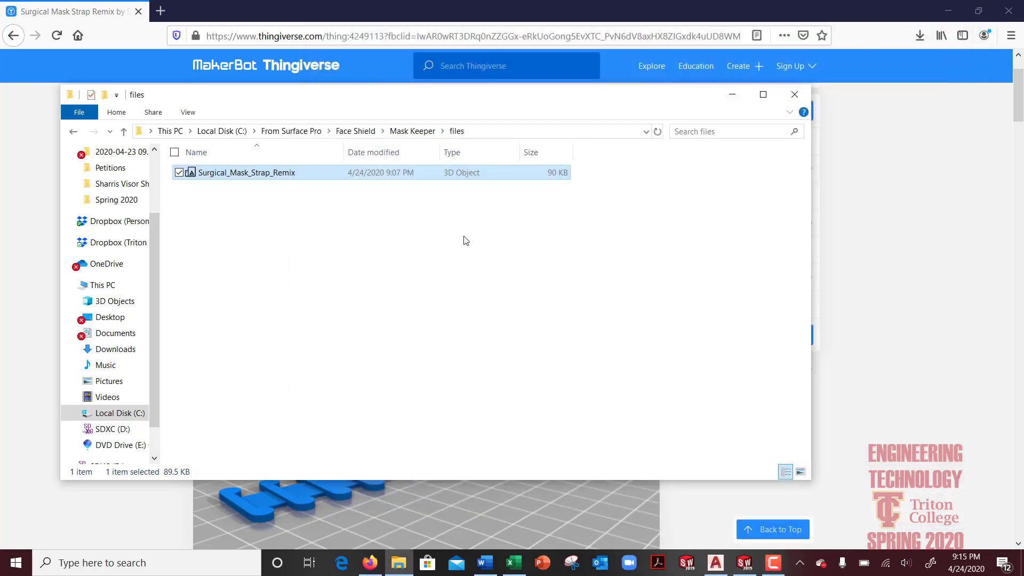
- Switch to SOLIDWORKS, maximize it, and open Surgical_Mask_Strap_Remix from the Mask Keeper files folder with the All Files (*.*) filter
click(743, 563)
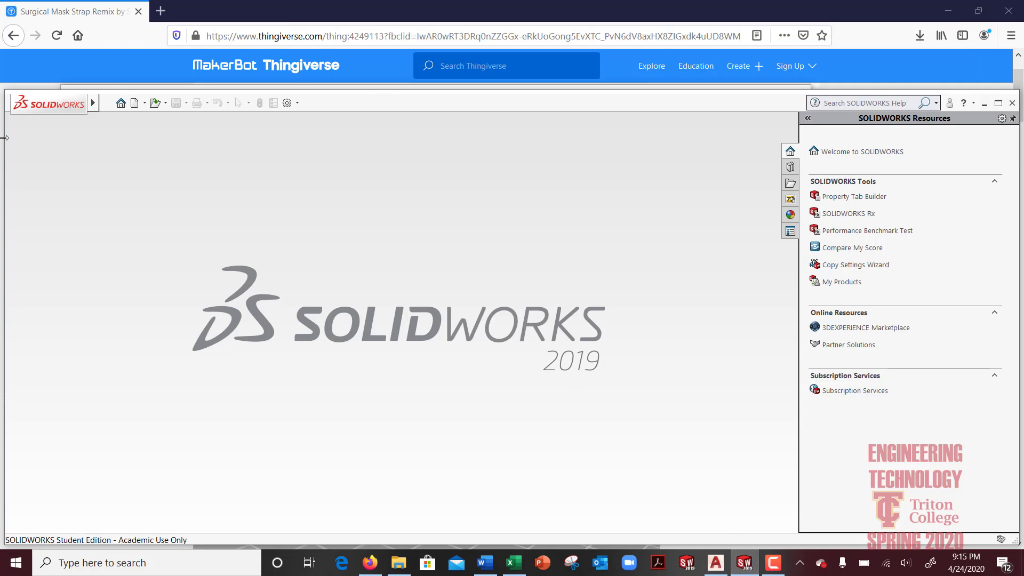
click(998, 106)
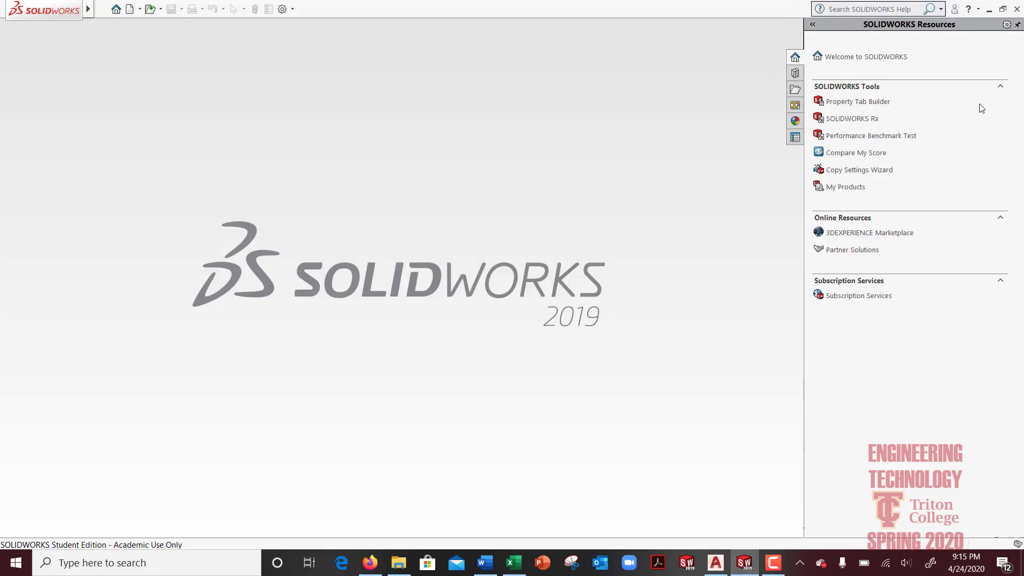
click(123, 10)
mouse_move(107, 10)
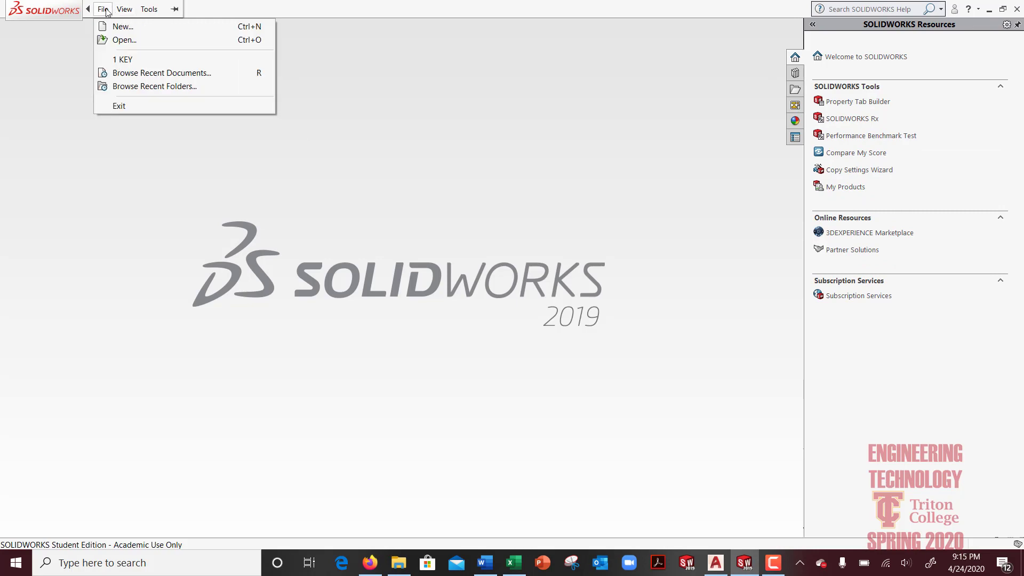
click(114, 41)
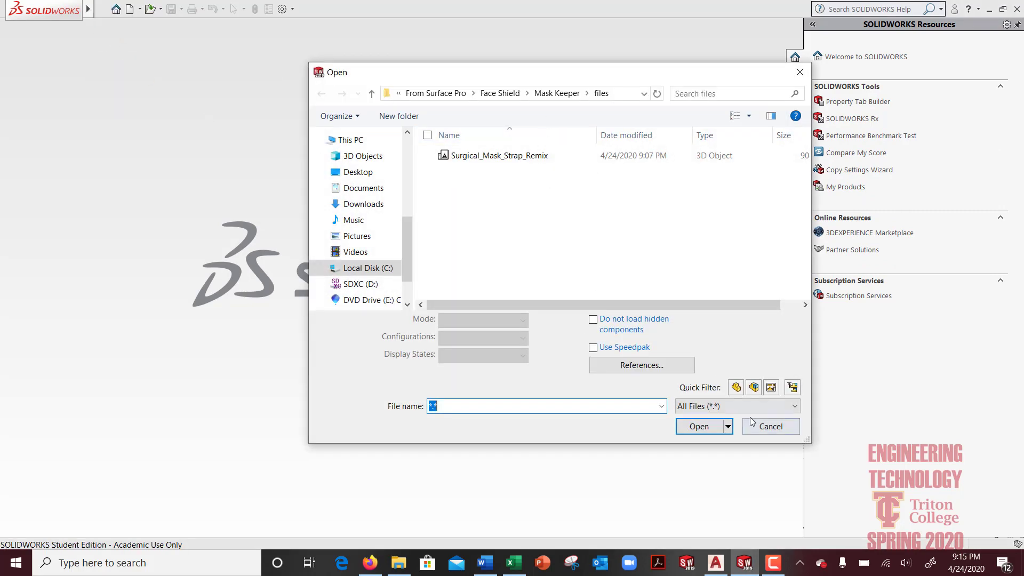
click(734, 407)
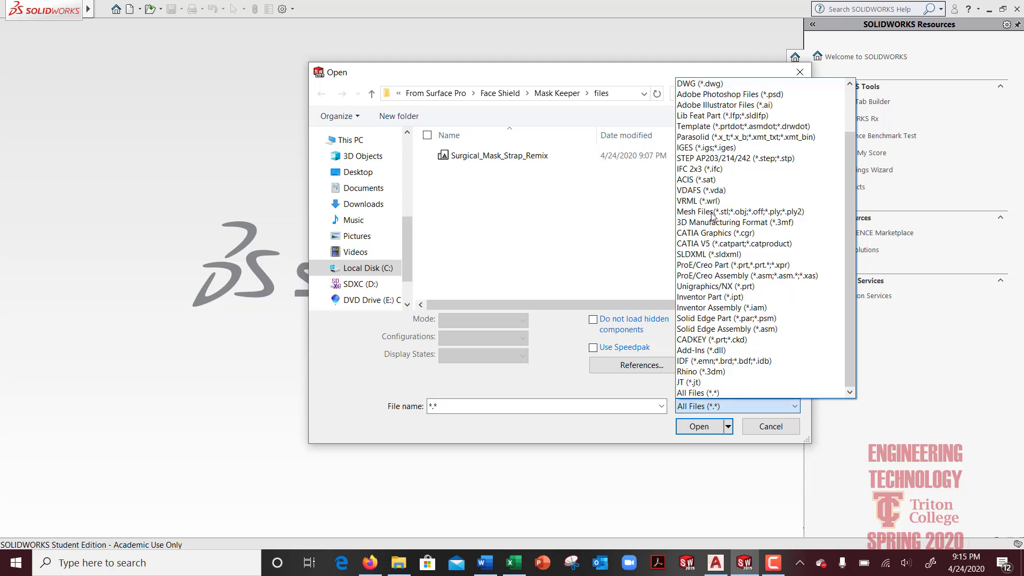
click(691, 392)
click(507, 157)
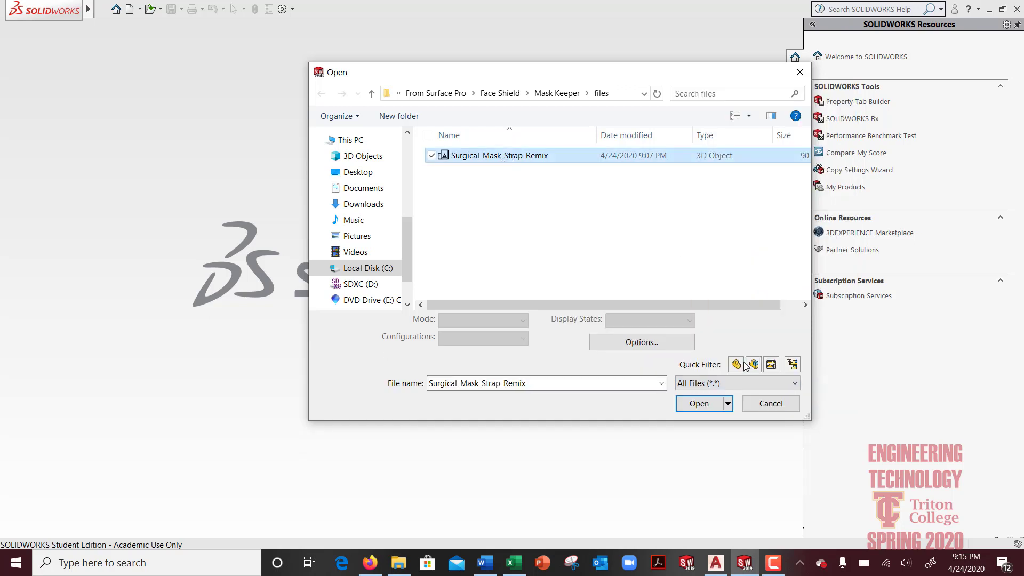
click(696, 405)
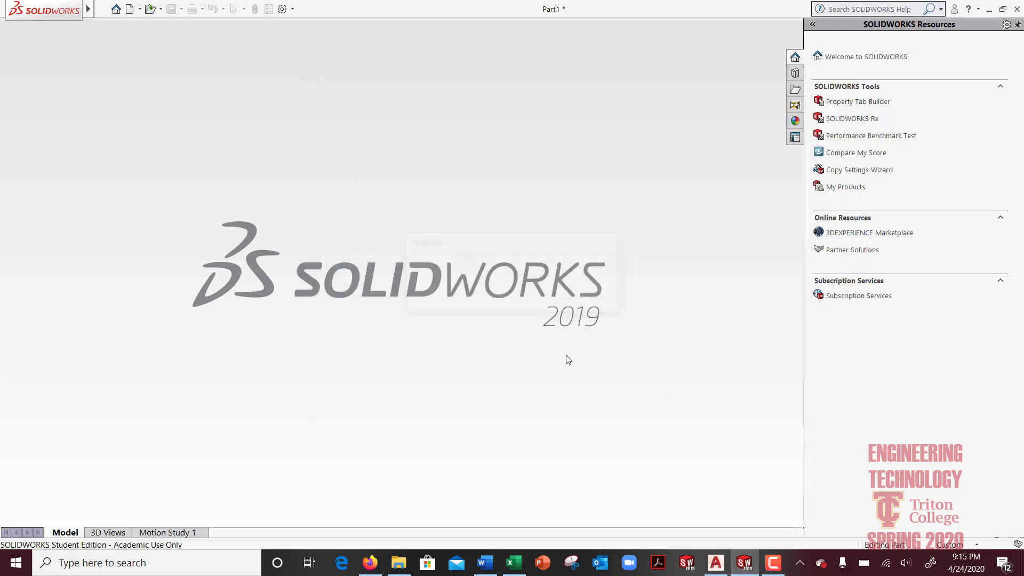
- Examine the imported strap and the graphic body contained in the Graphic1 feature
middle_drag(516, 242, 529, 222)
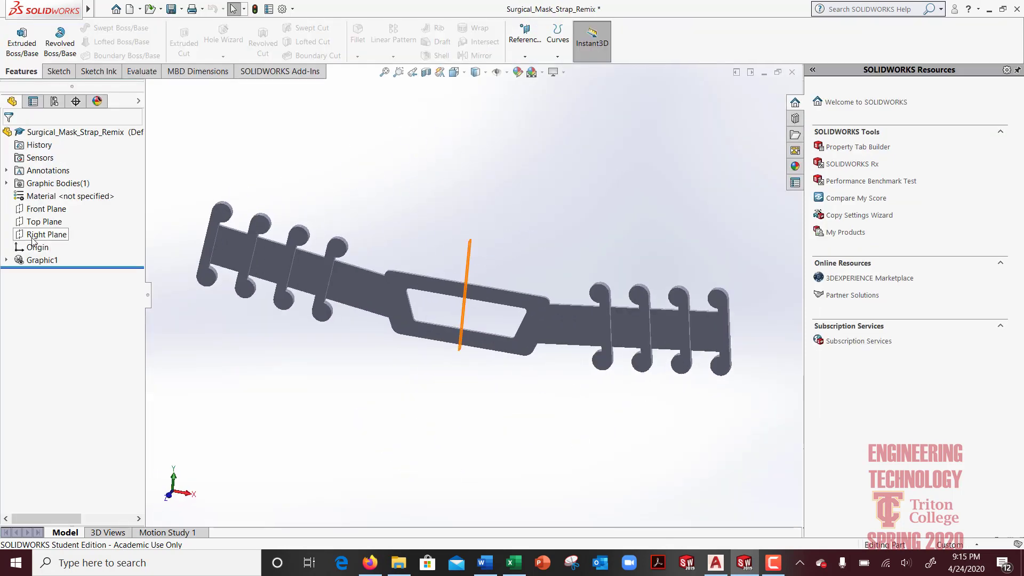
click(16, 261)
click(6, 261)
click(46, 273)
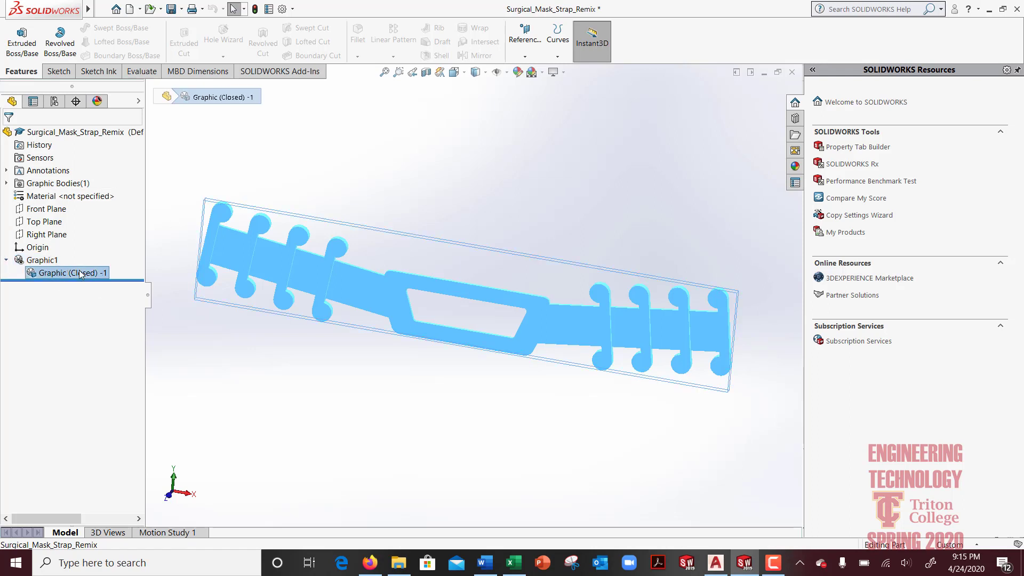
click(362, 368)
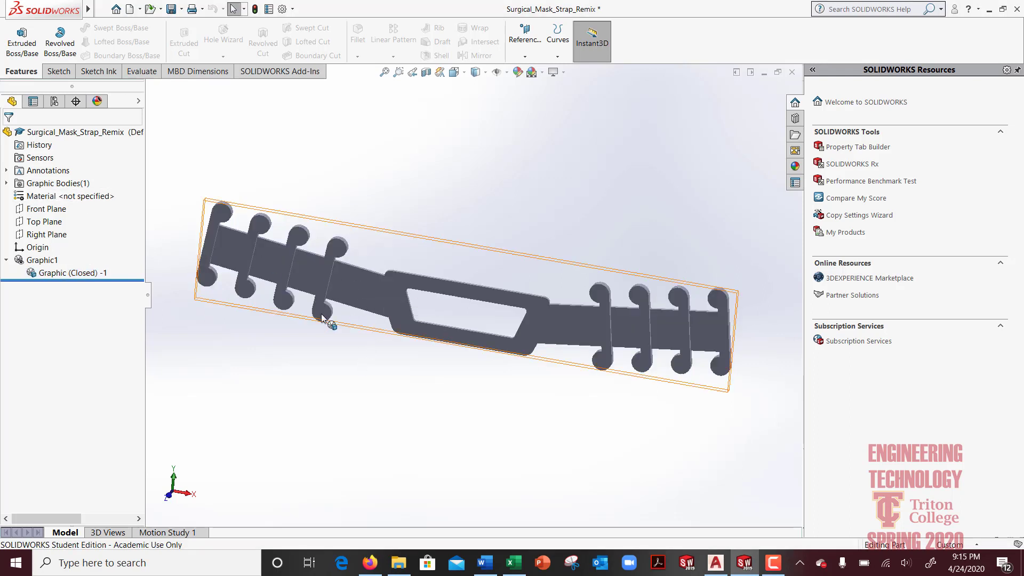
- Show the Front, Top and Right planes together with the origin, and orient the strap to the Front view
click(45, 210)
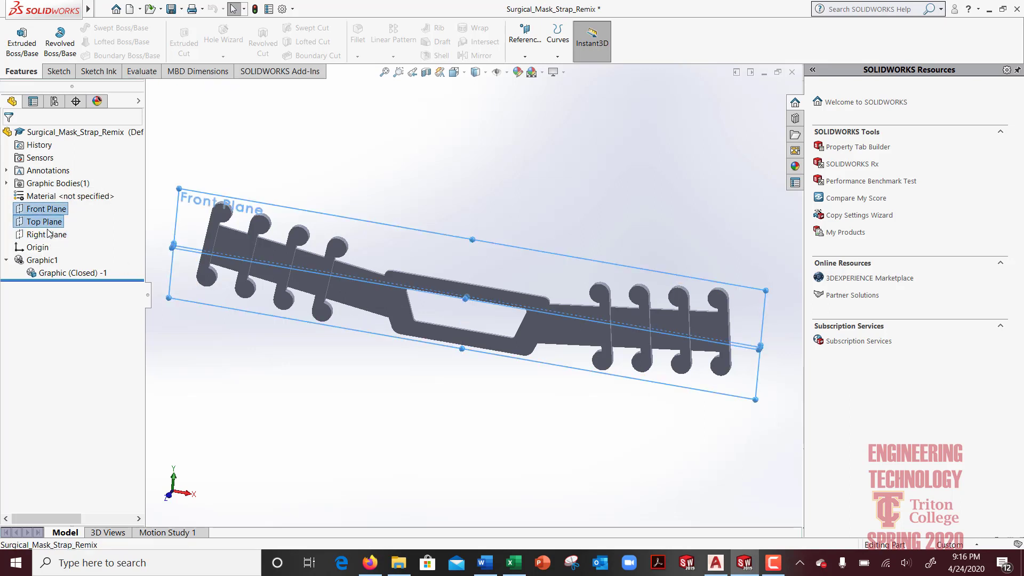
right_click(38, 253)
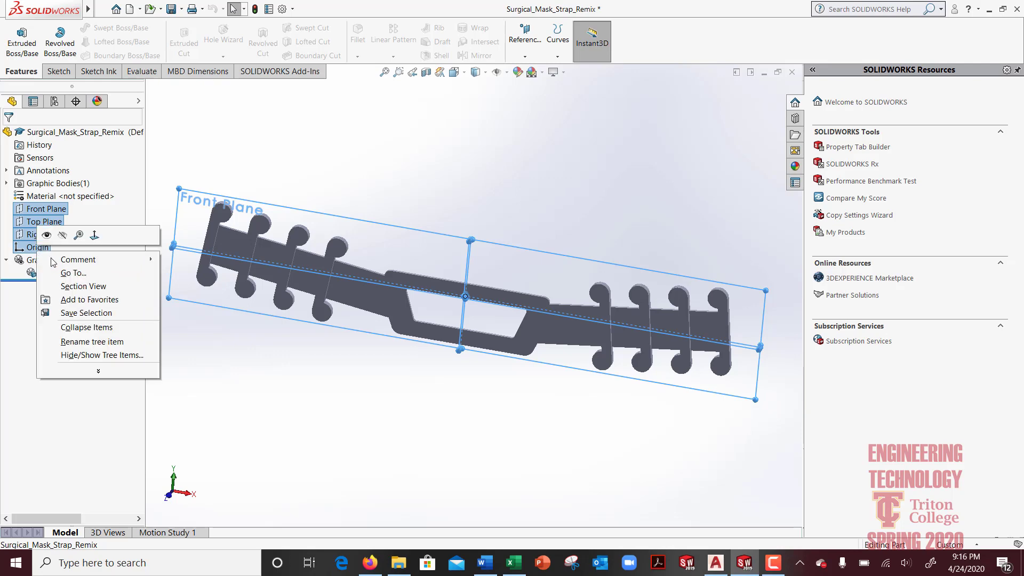
click(290, 262)
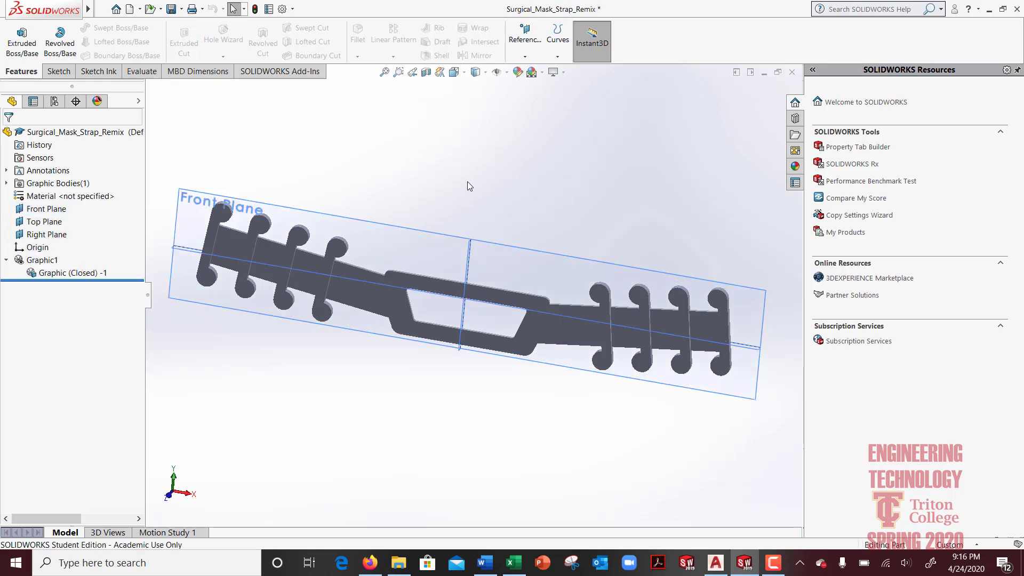
middle_drag(498, 317, 516, 176)
middle_drag(449, 328, 390, 251)
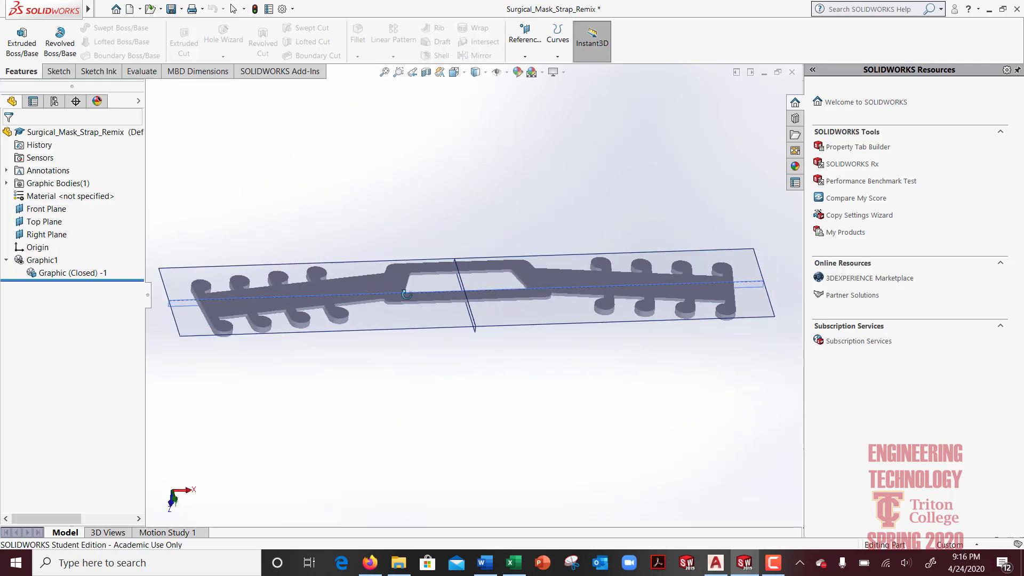
click(453, 72)
click(469, 115)
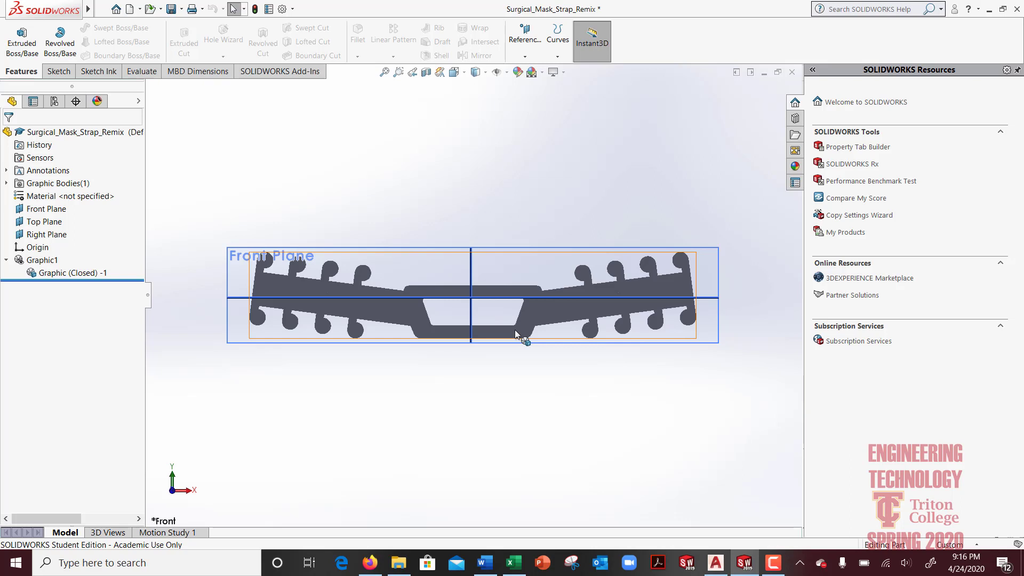
- Start a sketch on the Front Plane of the imported mask strap
scroll(504, 255, down, 2)
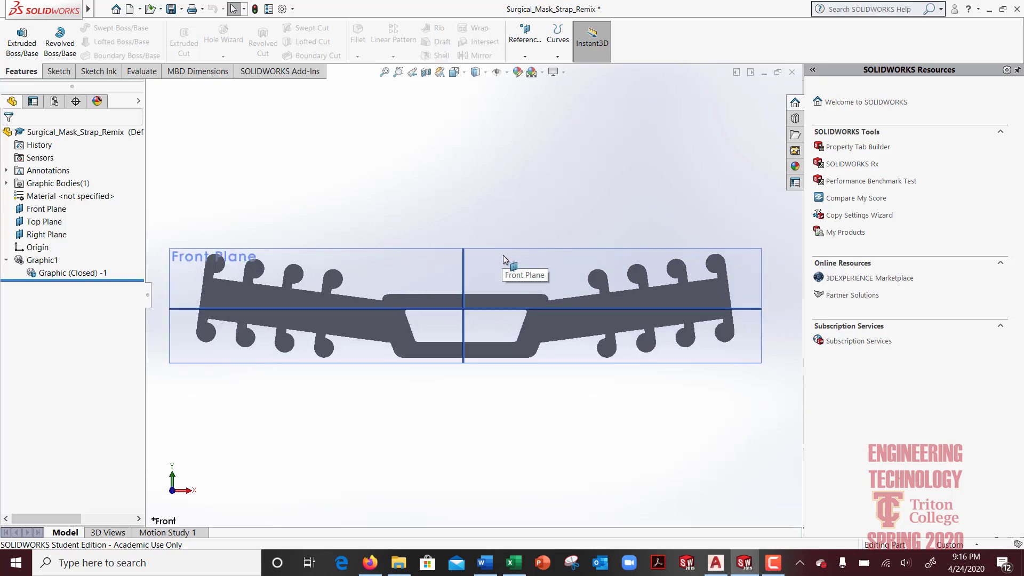
click(558, 324)
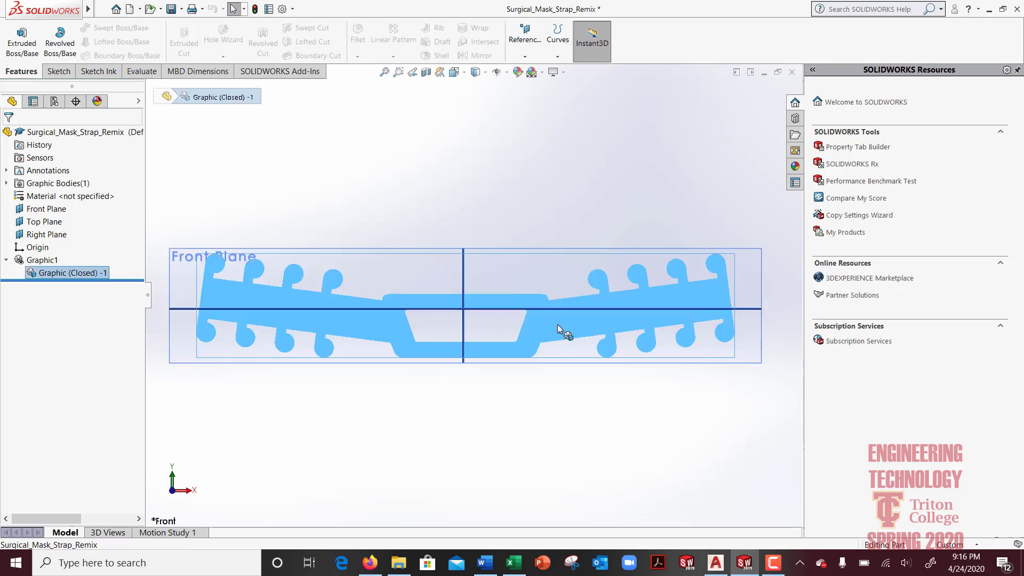
click(63, 76)
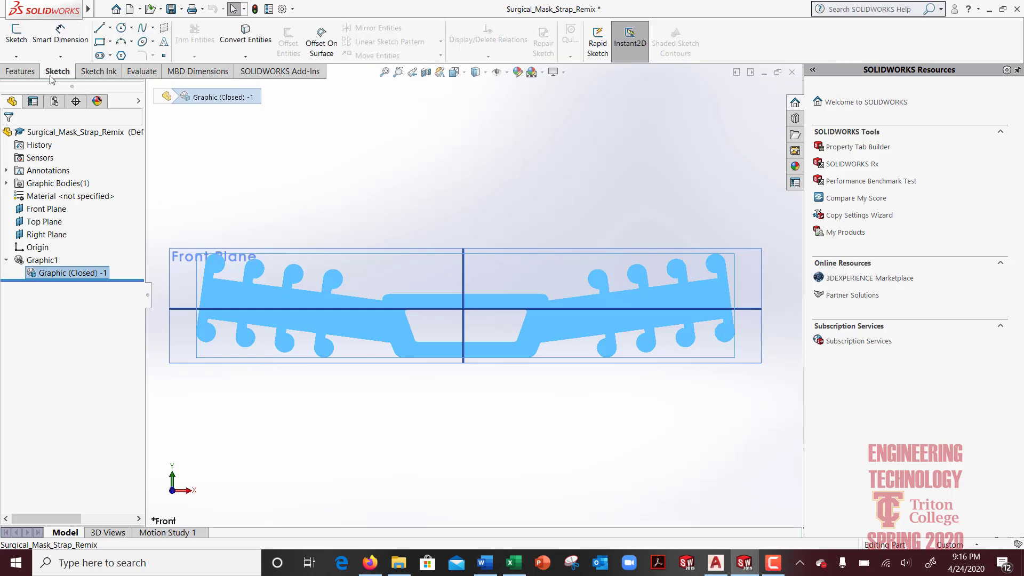
click(16, 33)
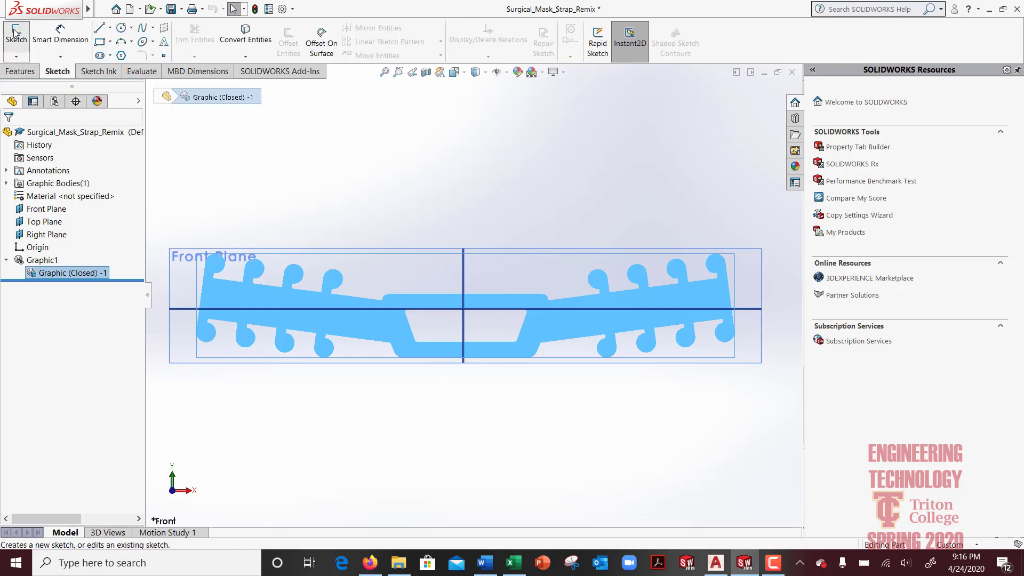
click(368, 331)
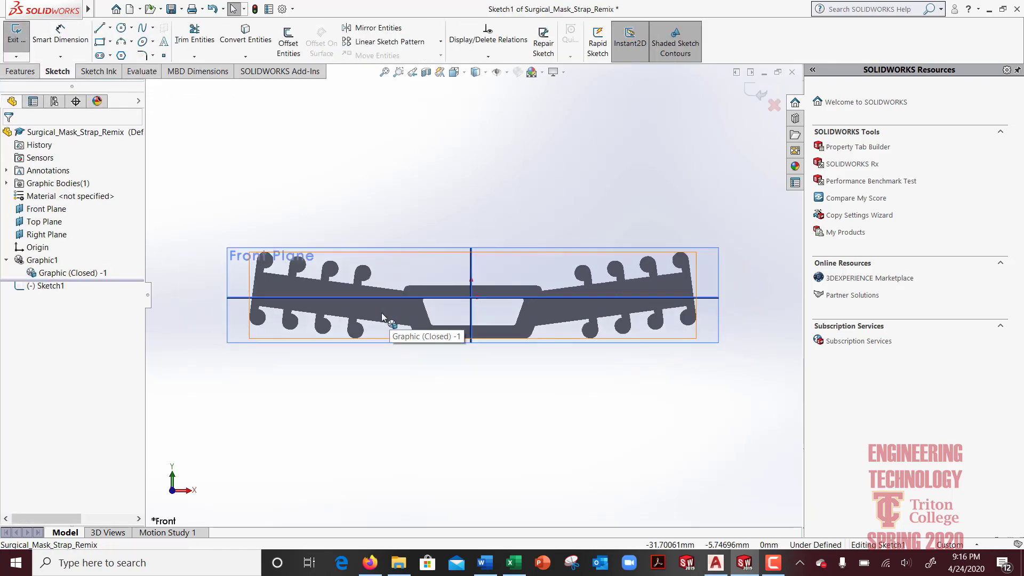
click(245, 56)
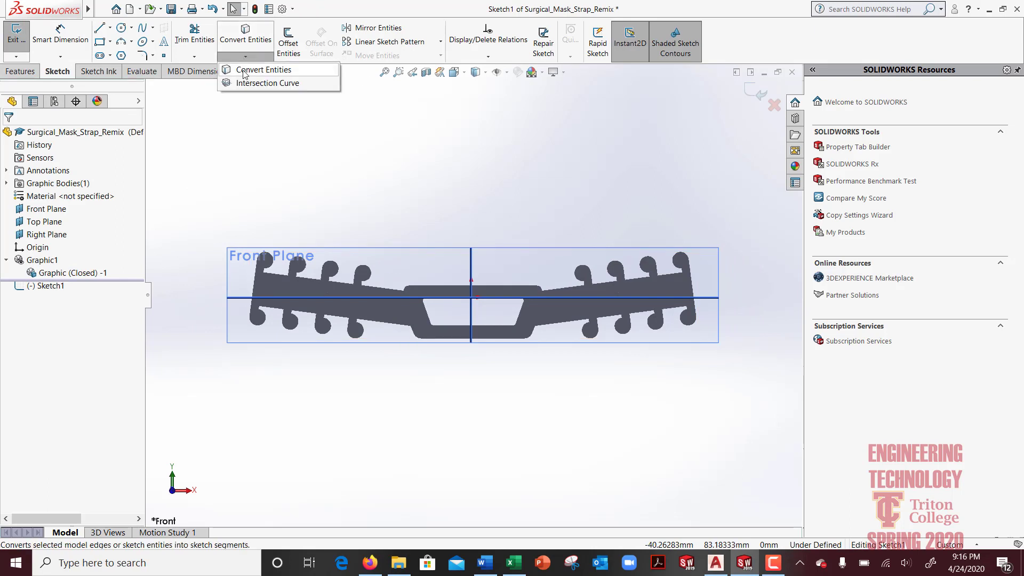
click(244, 72)
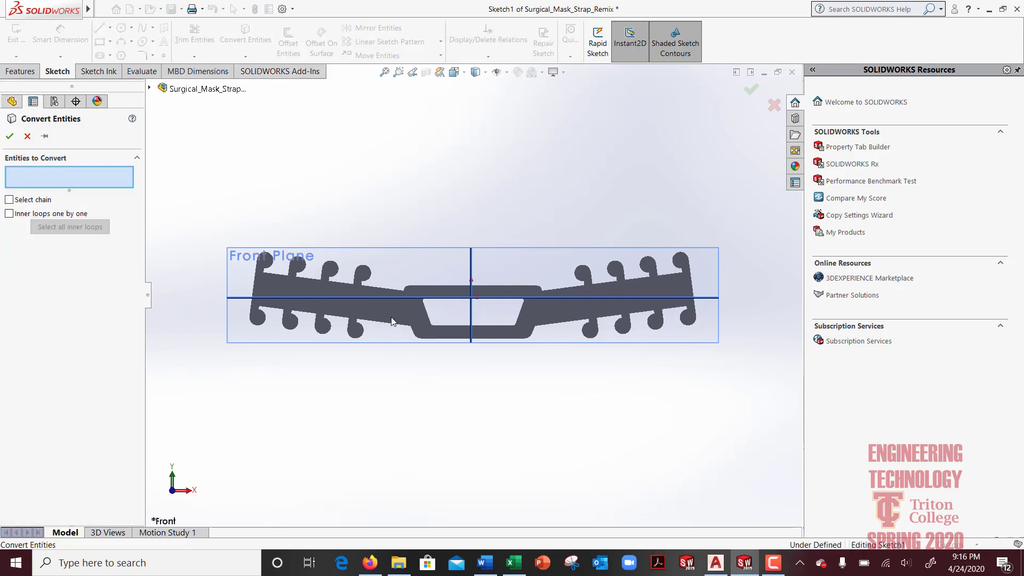
scroll(421, 298, up, 2)
scroll(443, 289, down, 5)
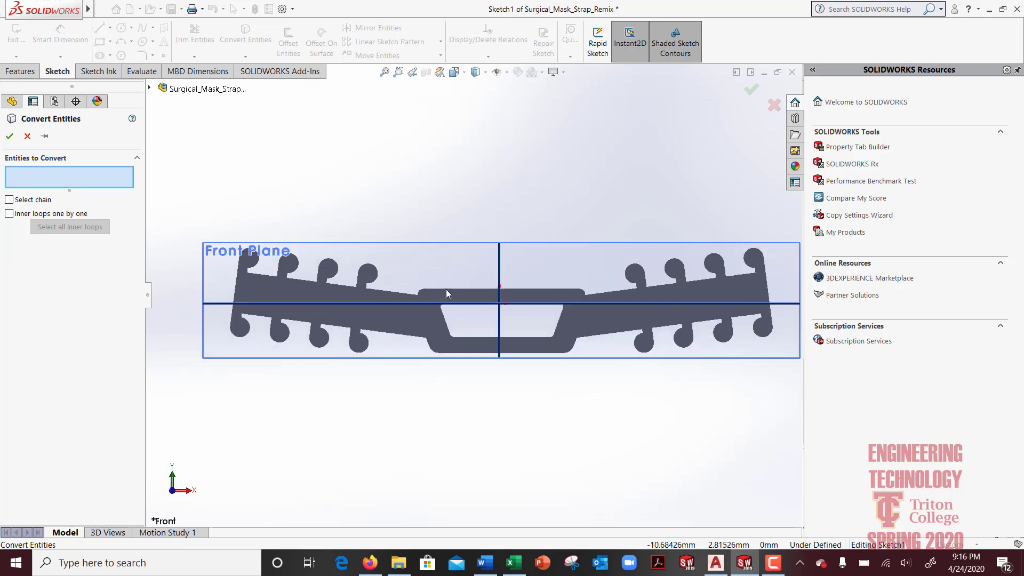
scroll(445, 289, up, 2)
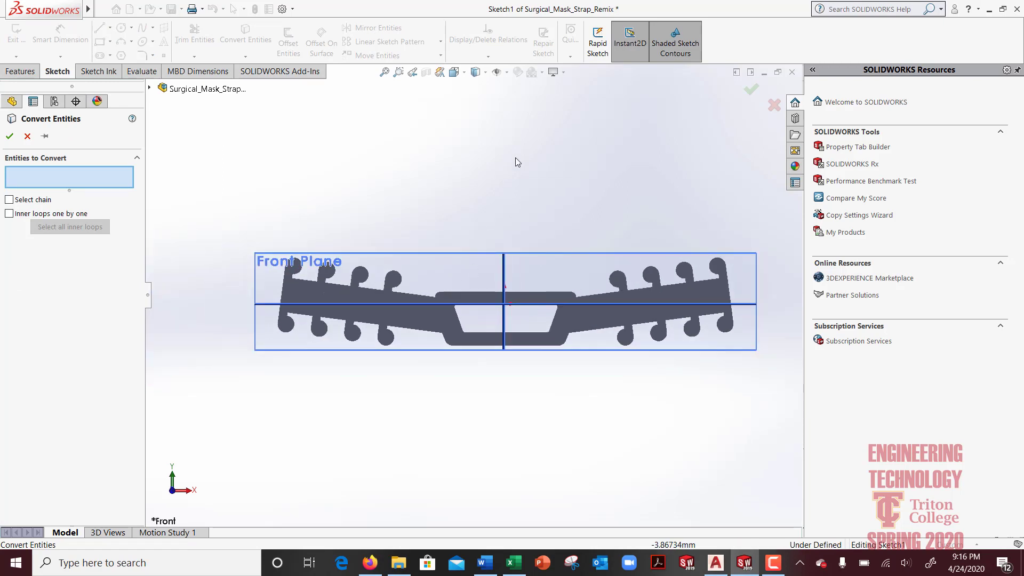
click(454, 72)
click(470, 101)
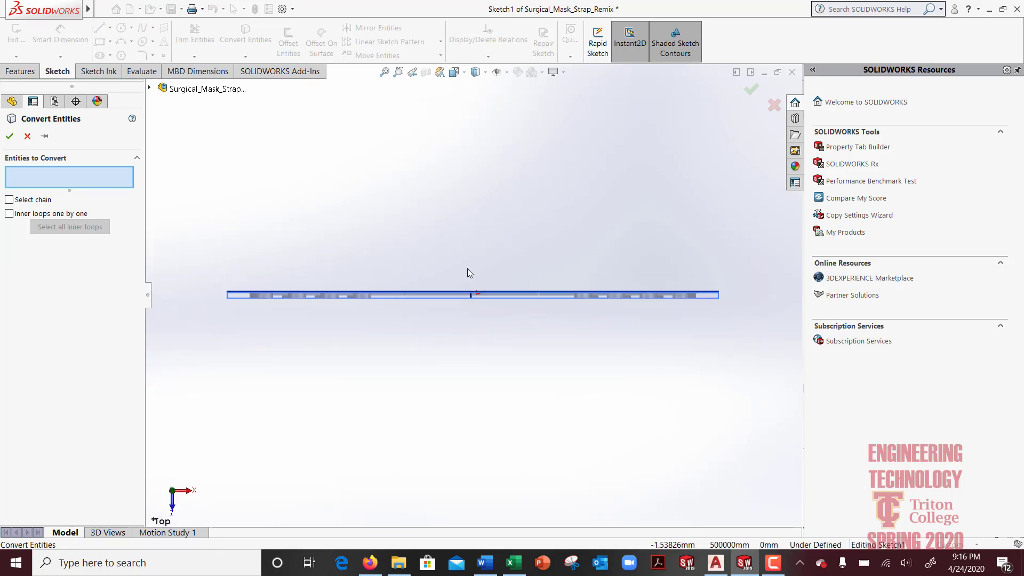
scroll(469, 274, up, 2)
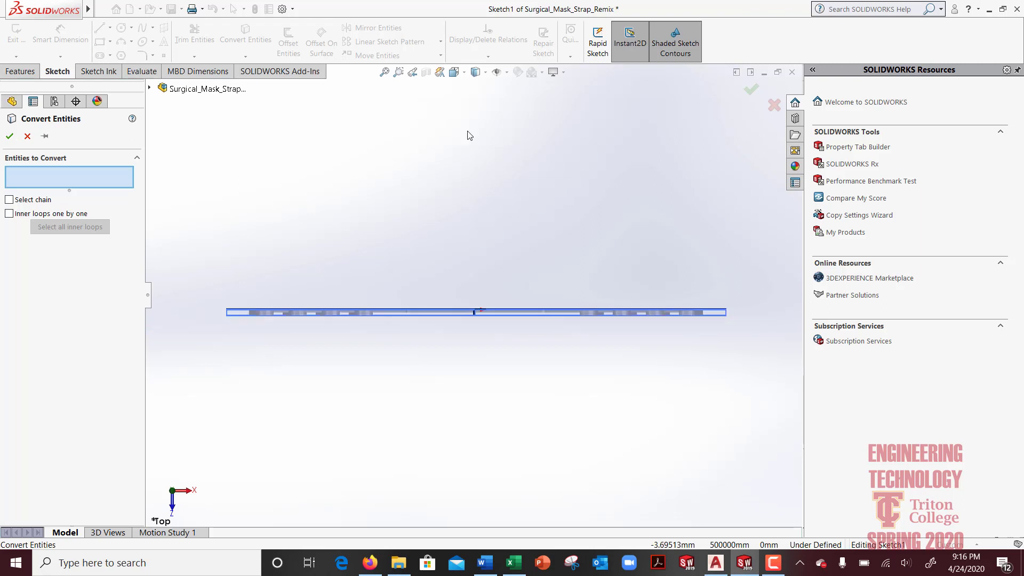
click(455, 73)
middle_drag(472, 127, 437, 339)
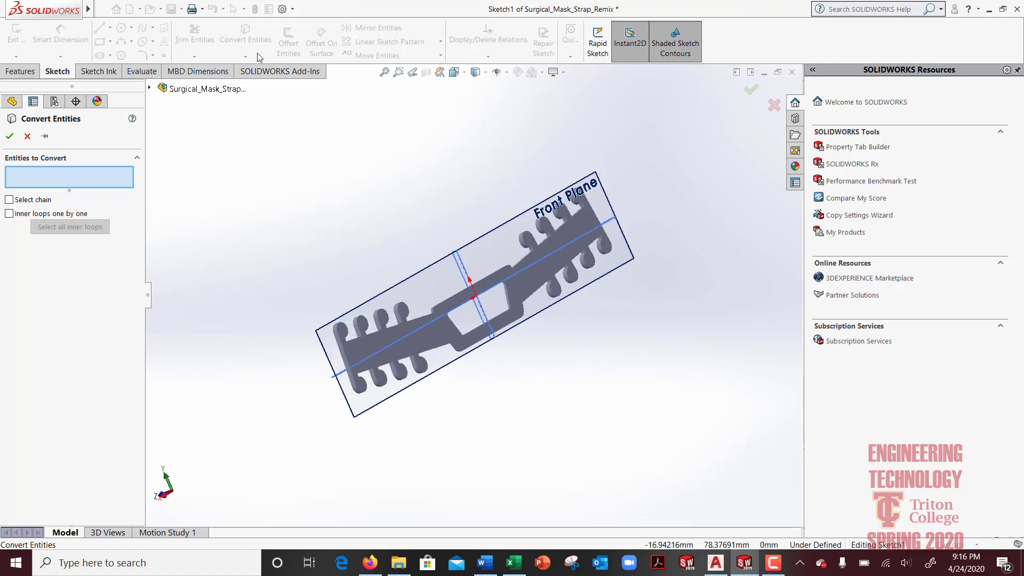
click(27, 136)
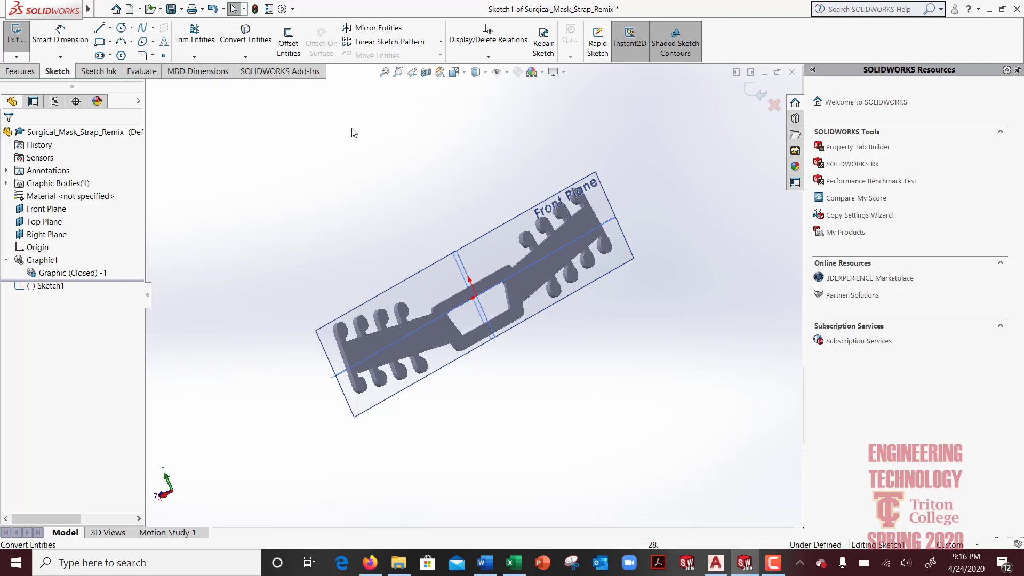
- Create intersection curves between the Front Plane sketch and the strap's graphic body using Exact Mesh Intersection
click(246, 56)
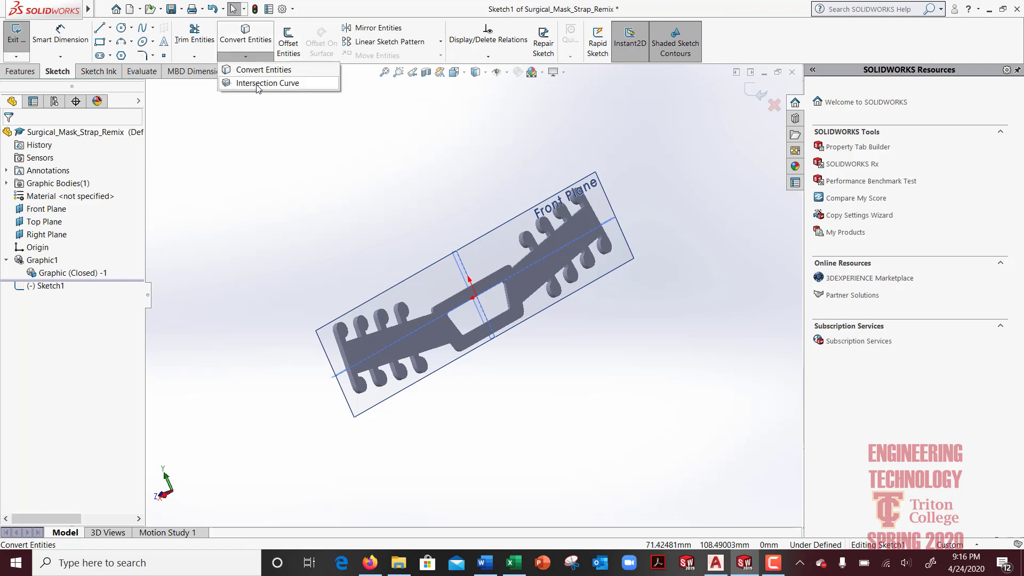
click(256, 84)
click(428, 341)
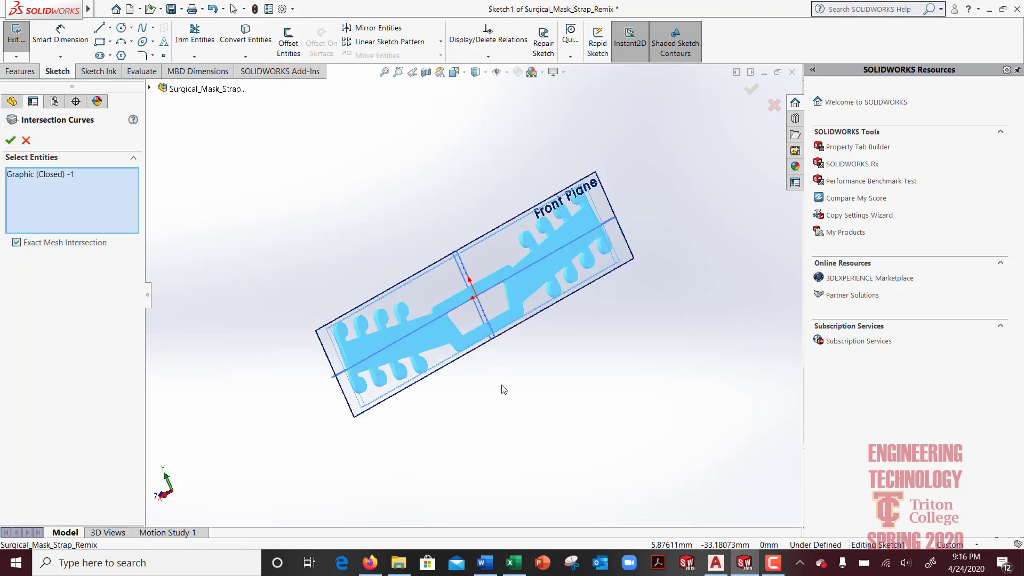
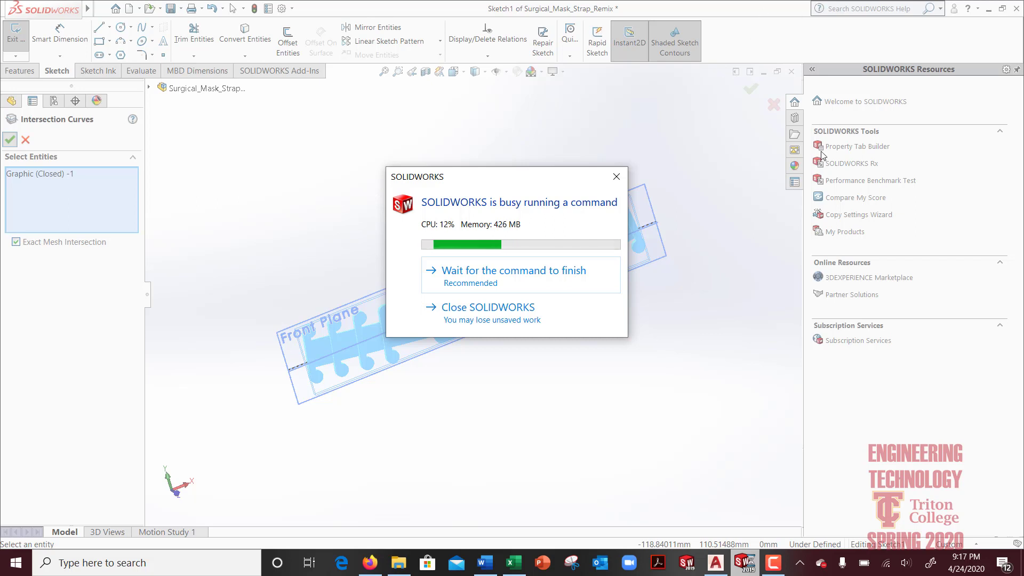
click(616, 177)
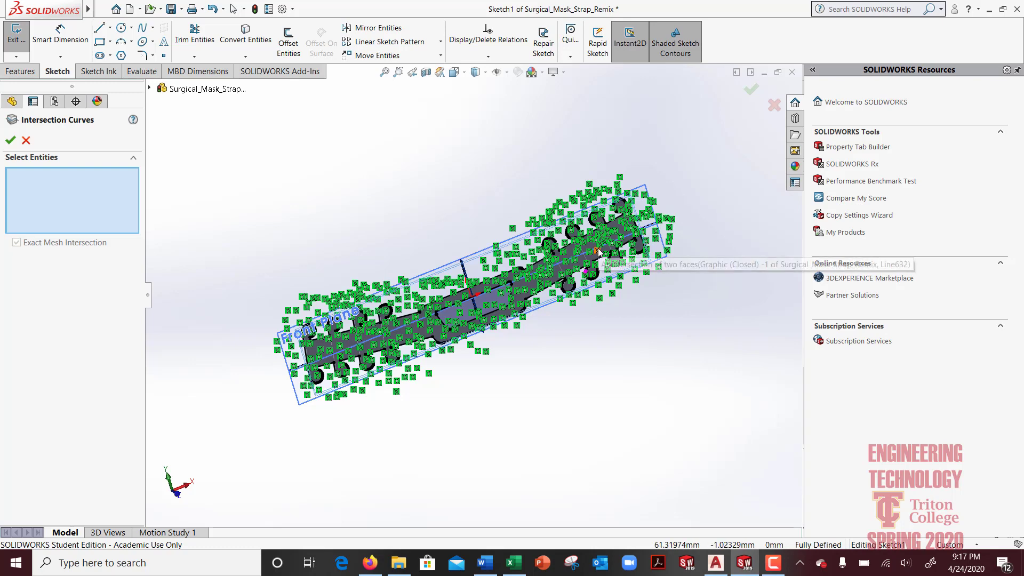
scroll(592, 251, down, 1)
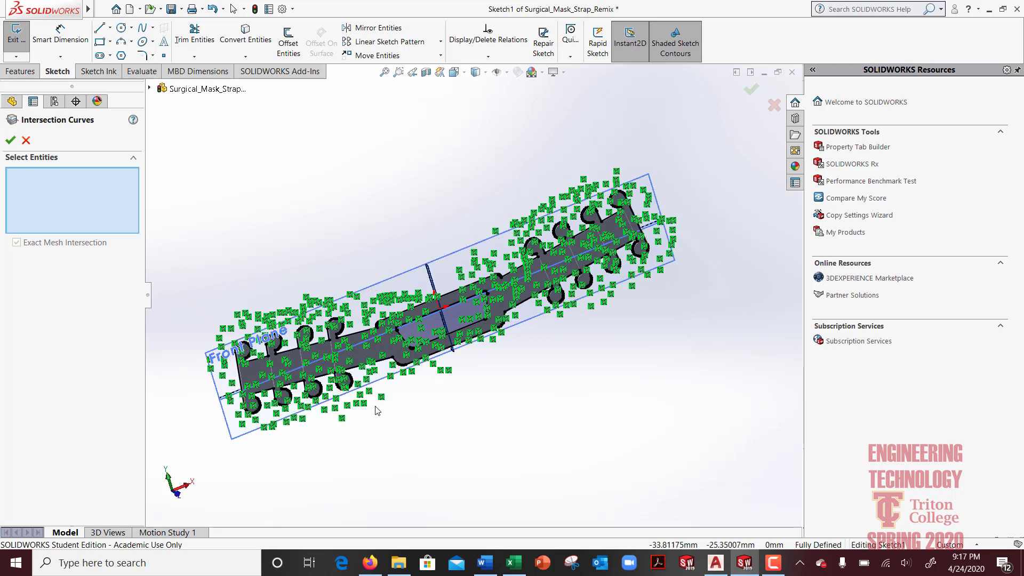
click(11, 140)
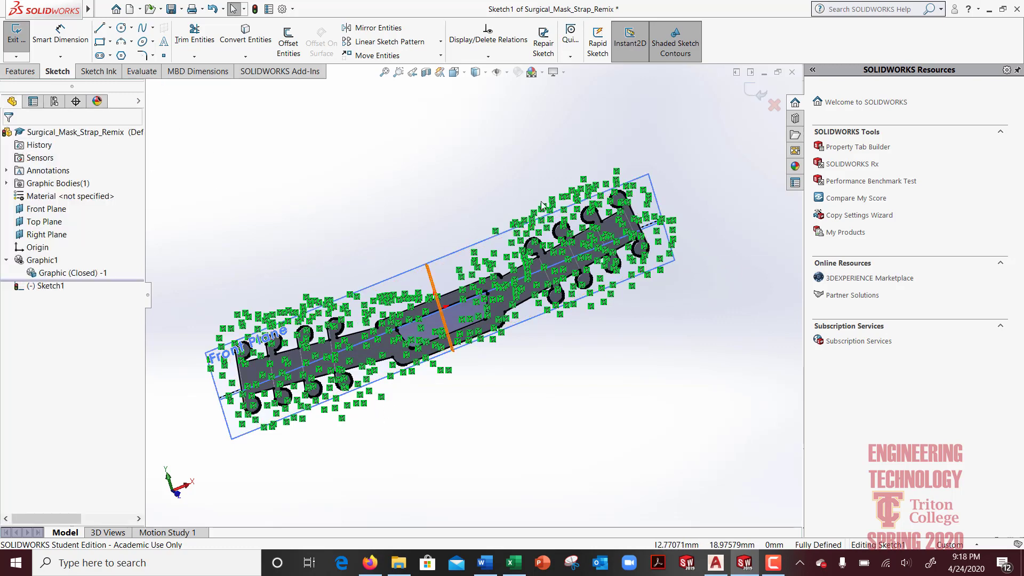
- Orient the sketch to the Front view and hide the Graphic1 mesh feature
click(464, 73)
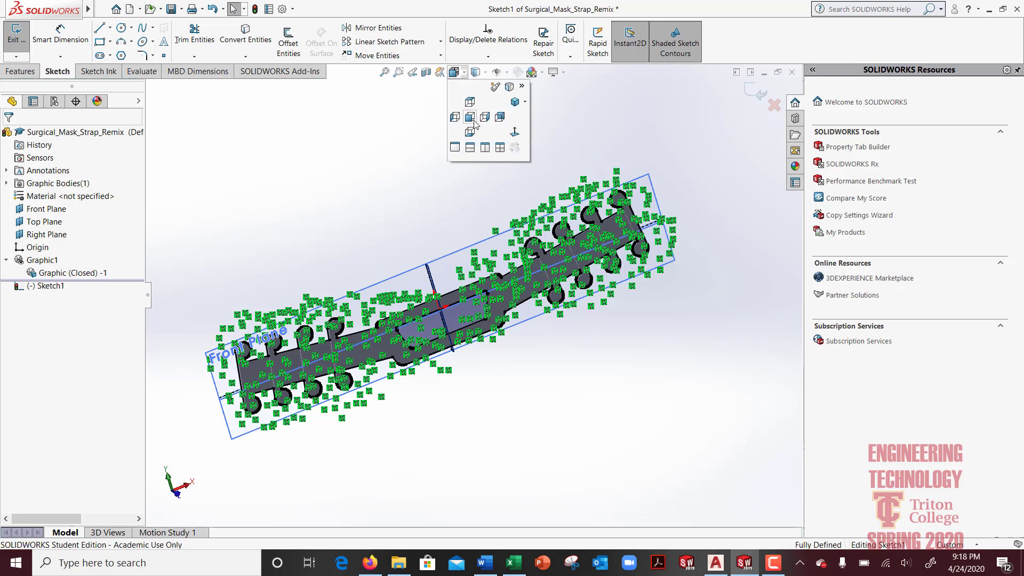
click(470, 118)
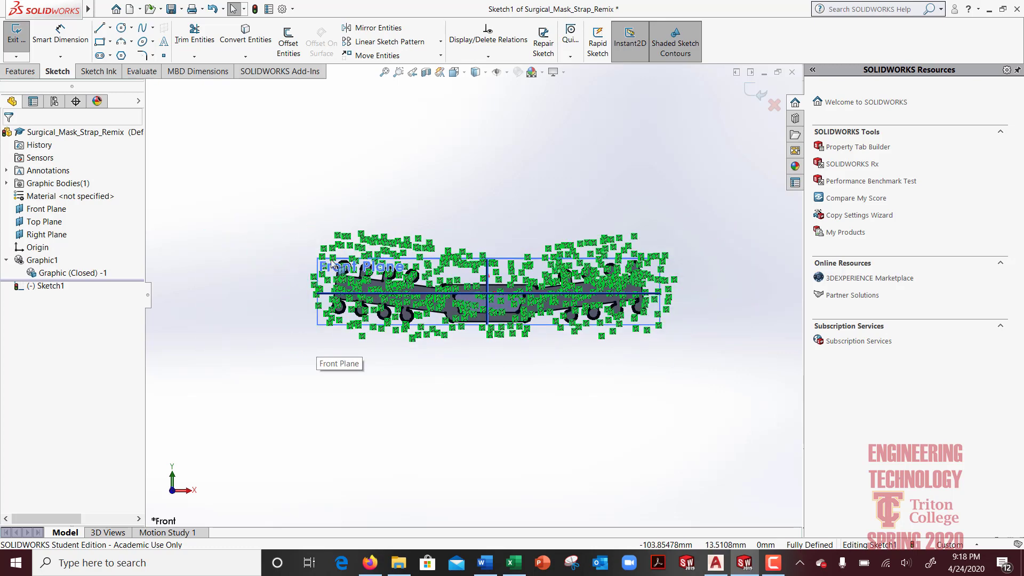
scroll(320, 354, down, 3)
scroll(404, 260, down, 5)
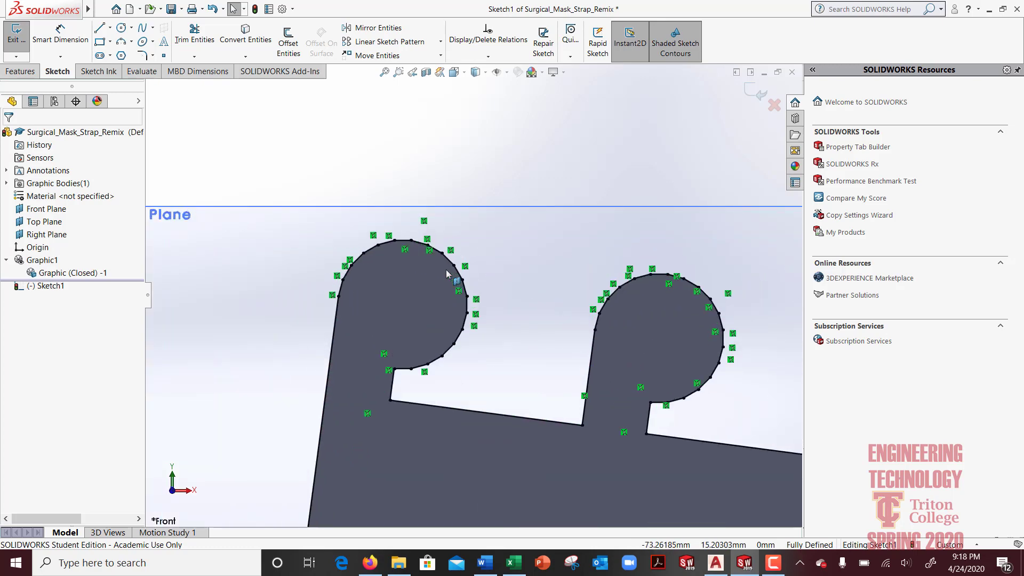
scroll(376, 271, up, 3)
click(40, 262)
right_click(40, 261)
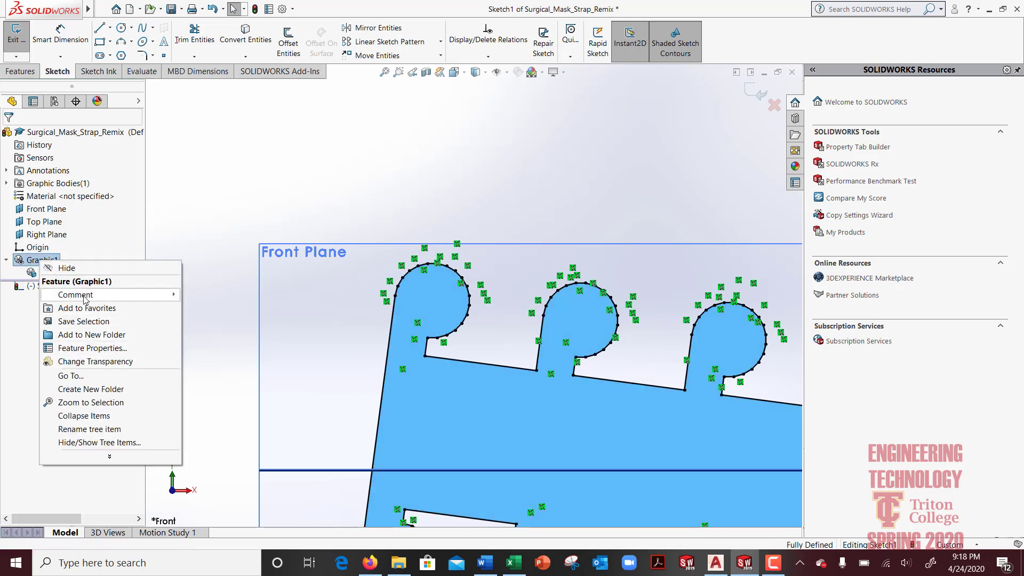
click(65, 267)
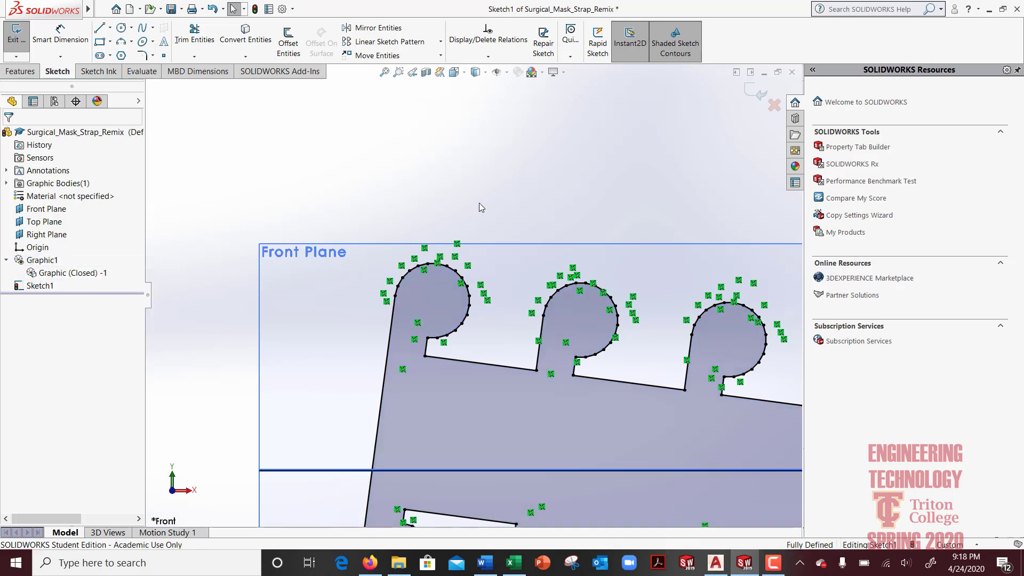
- Examine the sketched strap outline, its central opening and the curves of the hooks at its upper-left end
scroll(479, 202, up, 8)
mouse_move(617, 373)
middle_down()
mouse_move(498, 425)
mouse_move(581, 380)
middle_up()
key(ctrl+8)
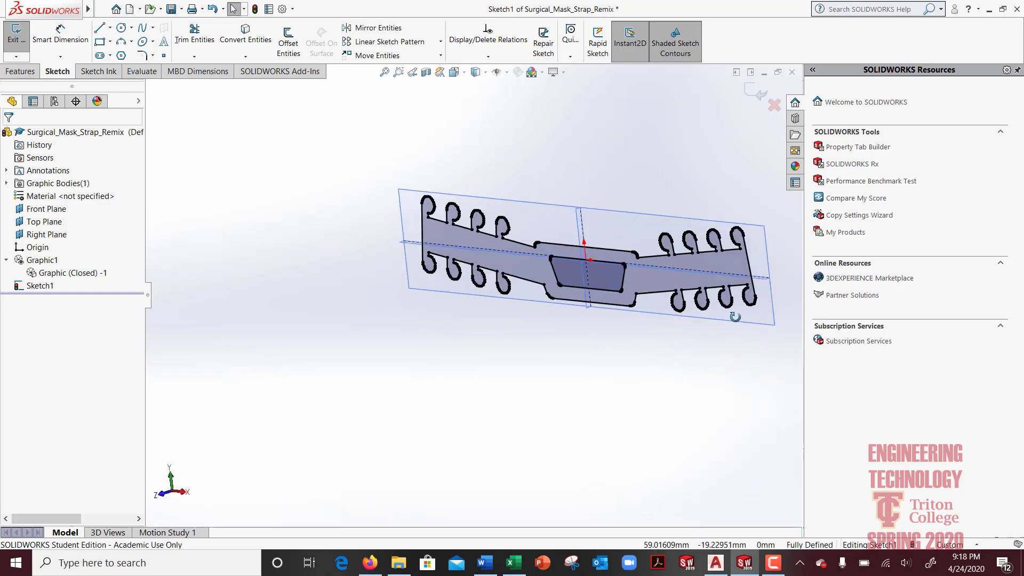
scroll(506, 223, down, 5)
scroll(507, 224, down, 5)
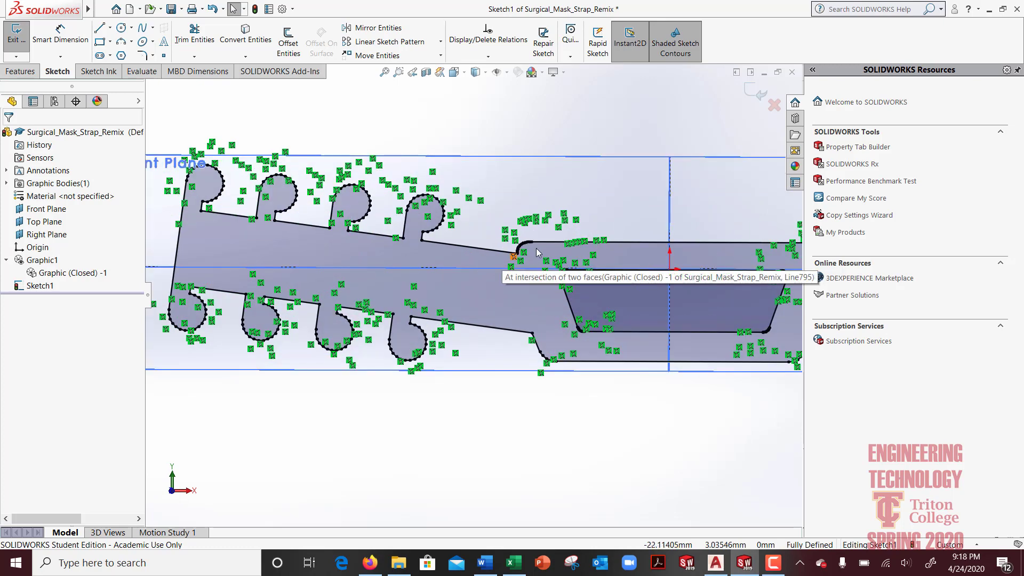
scroll(346, 212, up, 4)
scroll(347, 212, down, 10)
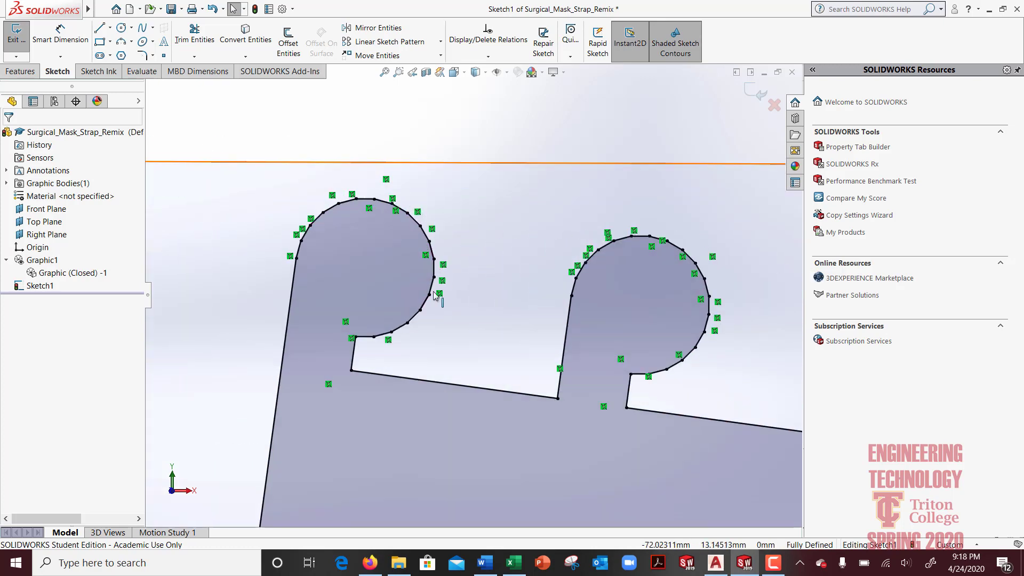
scroll(554, 298, up, 2)
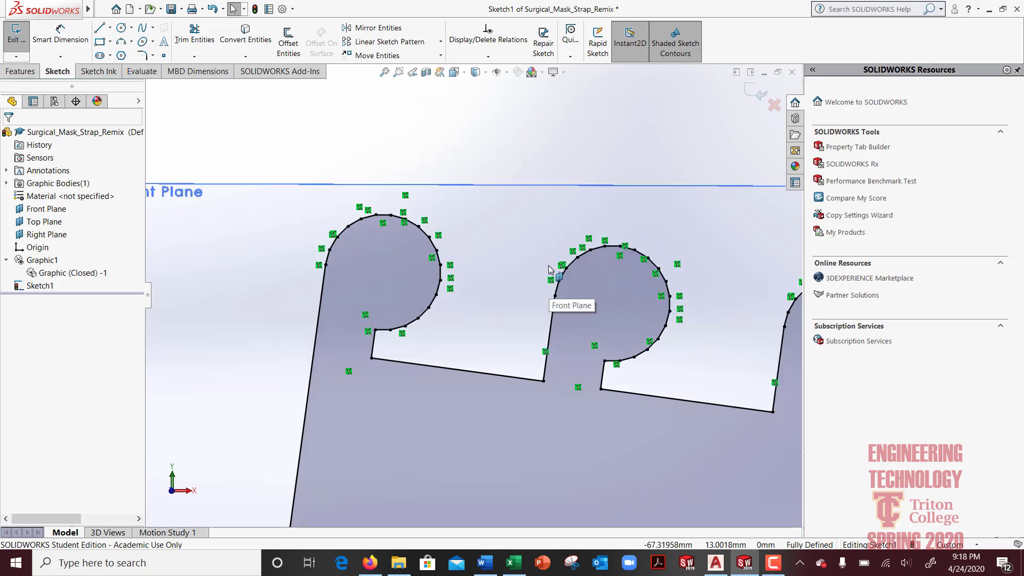
click(475, 72)
click(477, 128)
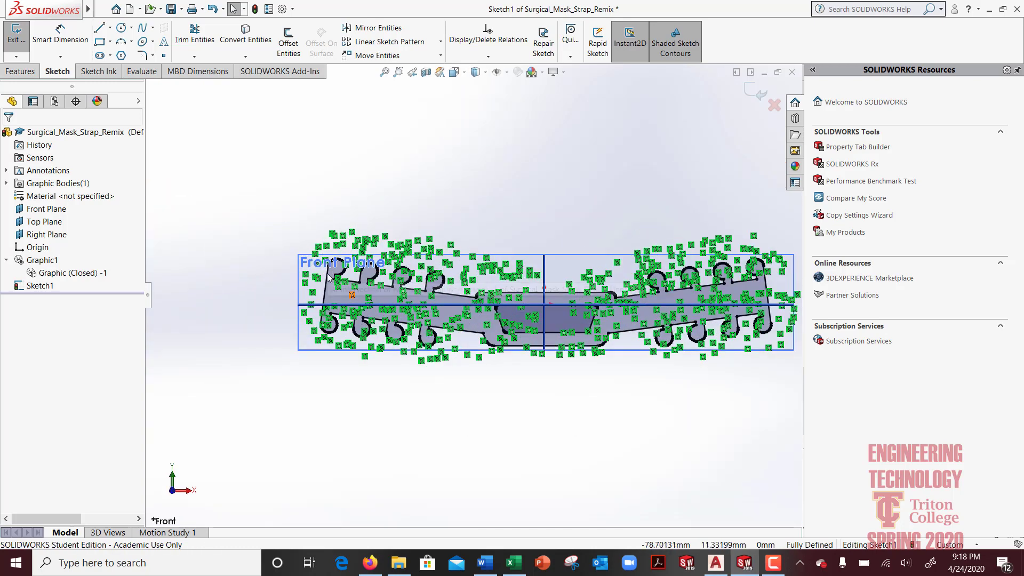
scroll(329, 278, down, 3)
click(255, 45)
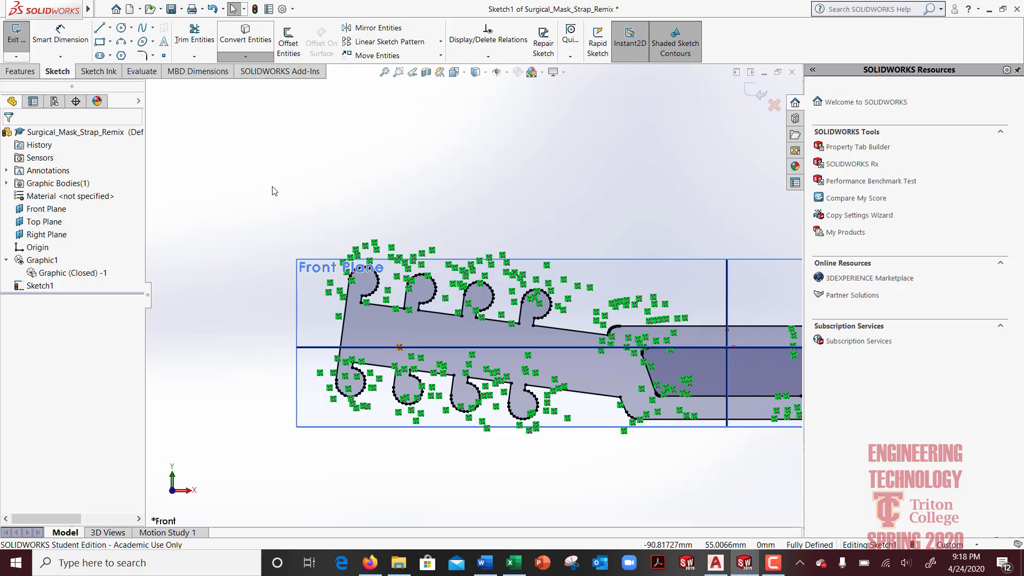
scroll(385, 301, down, 3)
scroll(384, 301, down, 5)
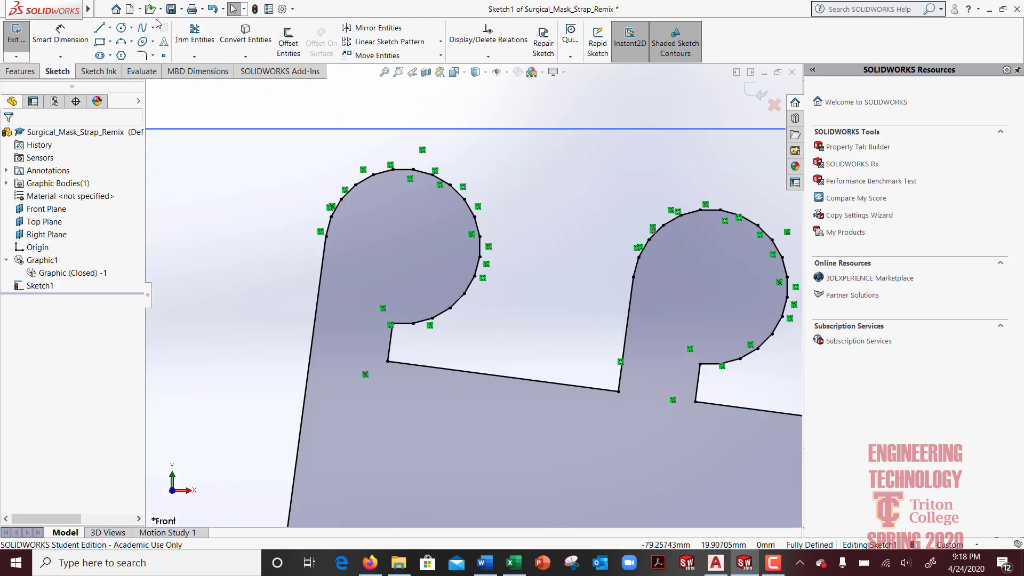
- Draw a line across the upper-left hook's rounded head, from the start of its curve to a vertex on the opposite side
click(121, 28)
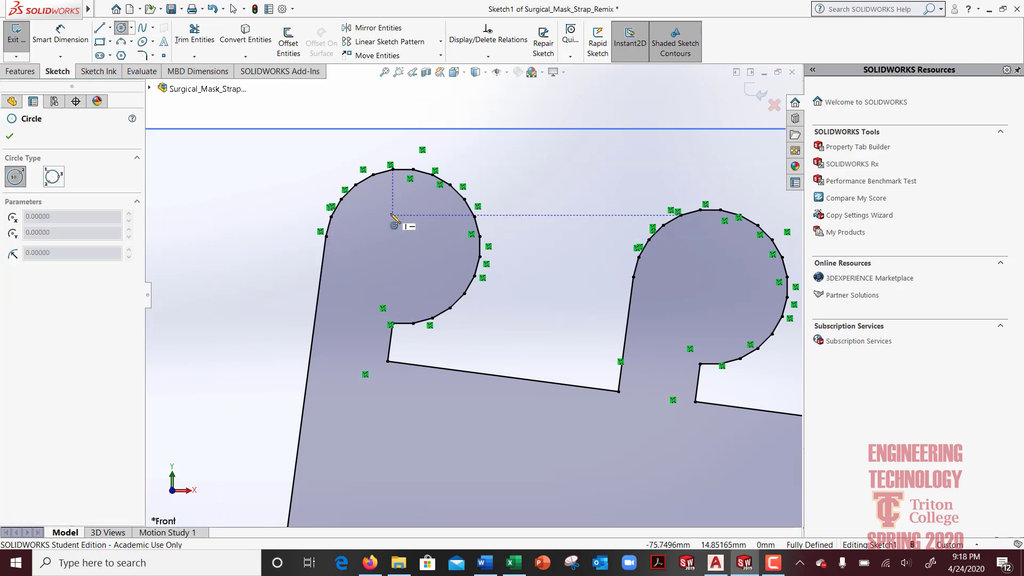
key(Escape)
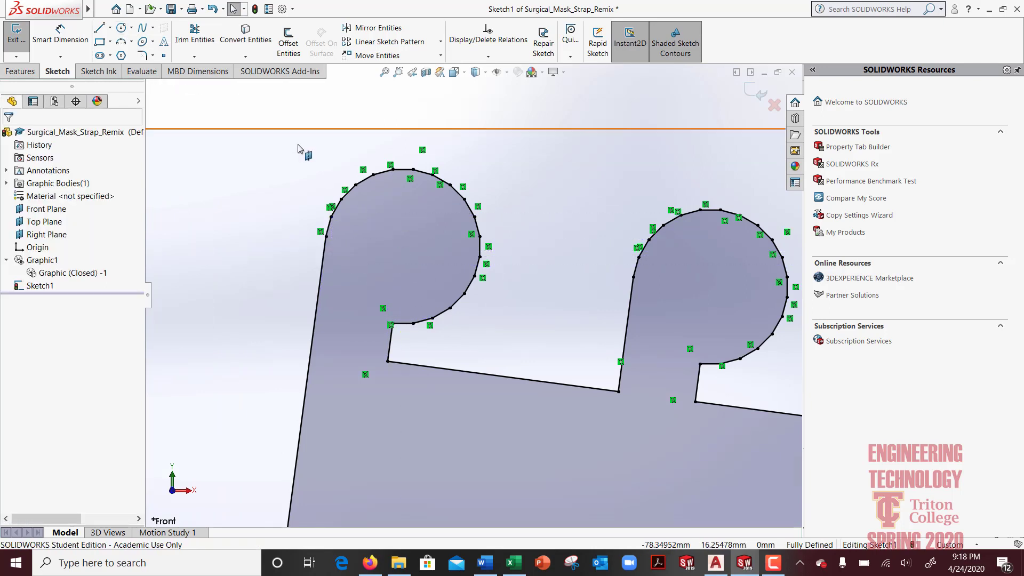
click(99, 29)
click(325, 236)
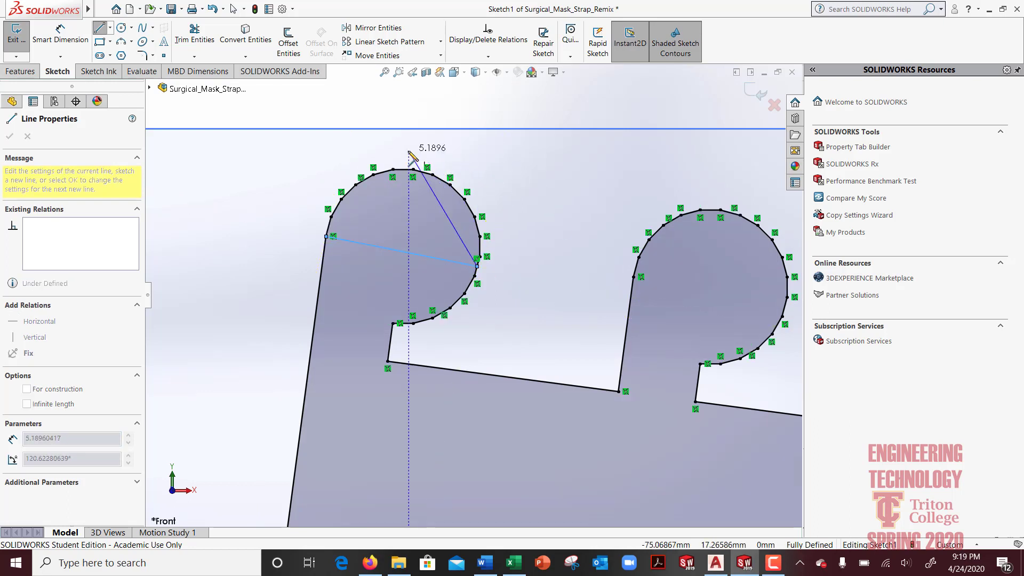
key(Escape)
- Draw a circle of about 2.8 mm radius centred on the line across the hook's head, and delete that line
click(122, 28)
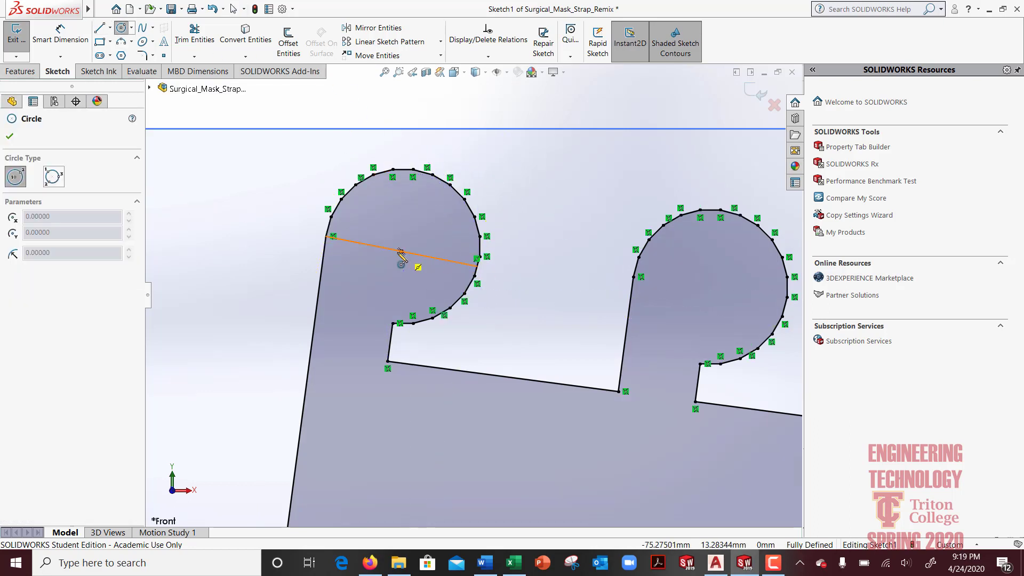
click(401, 251)
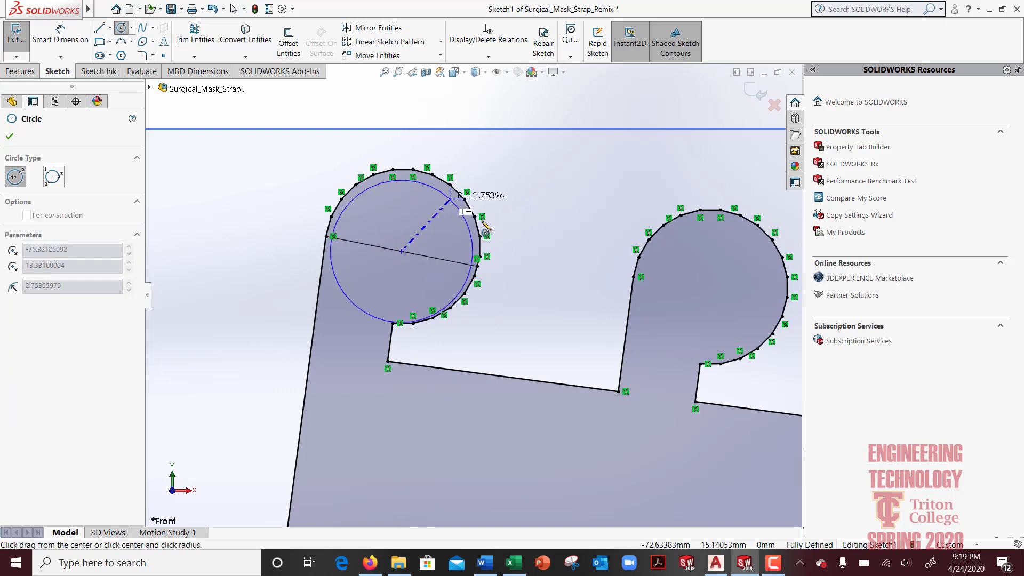
click(399, 324)
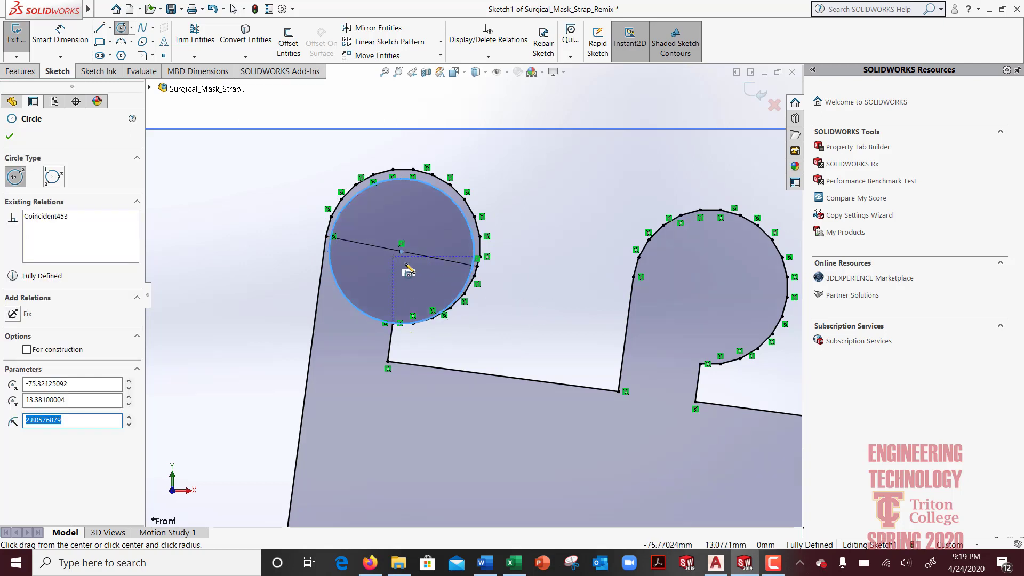
key(Escape)
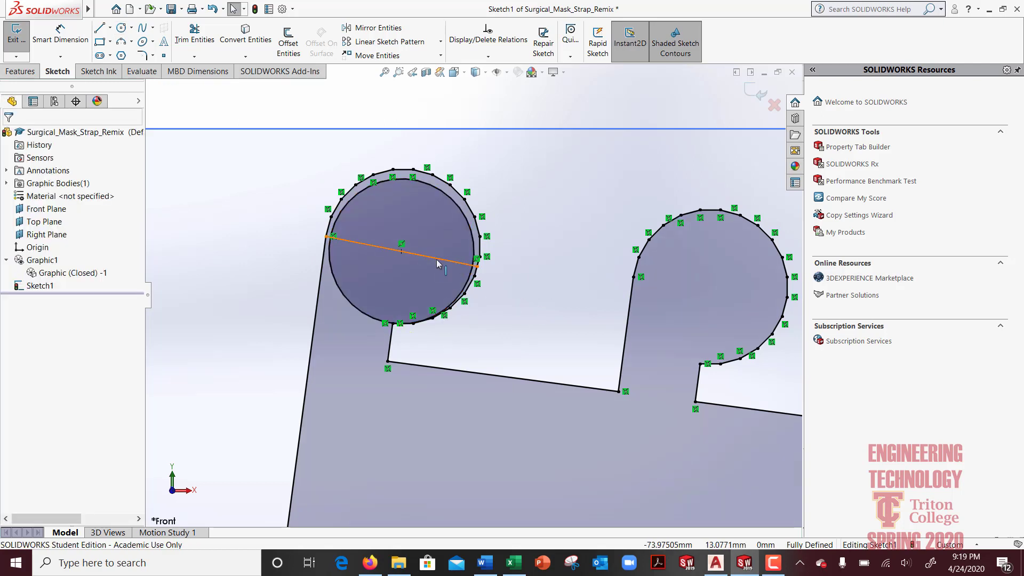
click(437, 263)
key(Delete)
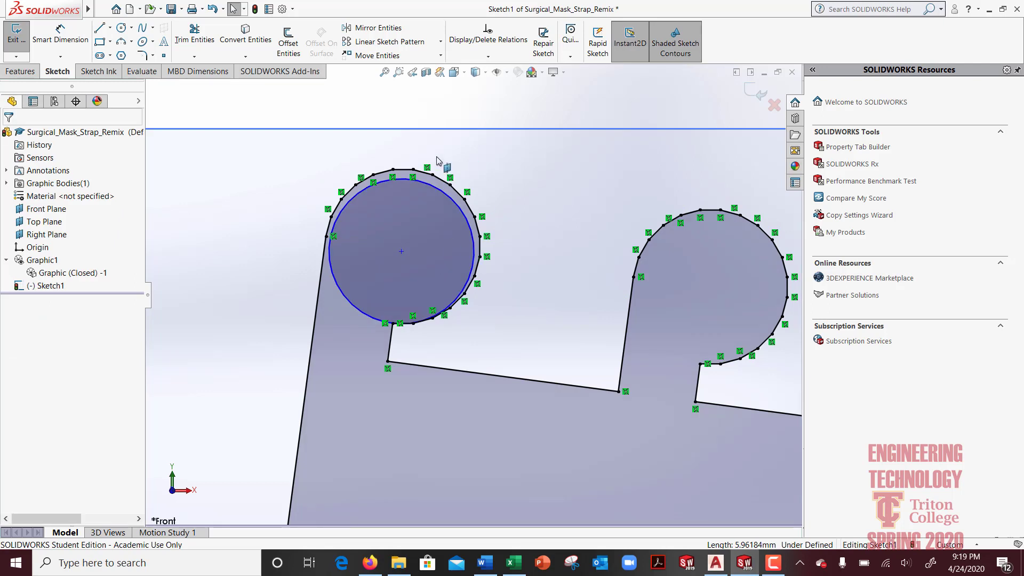
- Move the circle's centre point with a From/To move so the circle fits the segmented outline of the hook's head
click(401, 251)
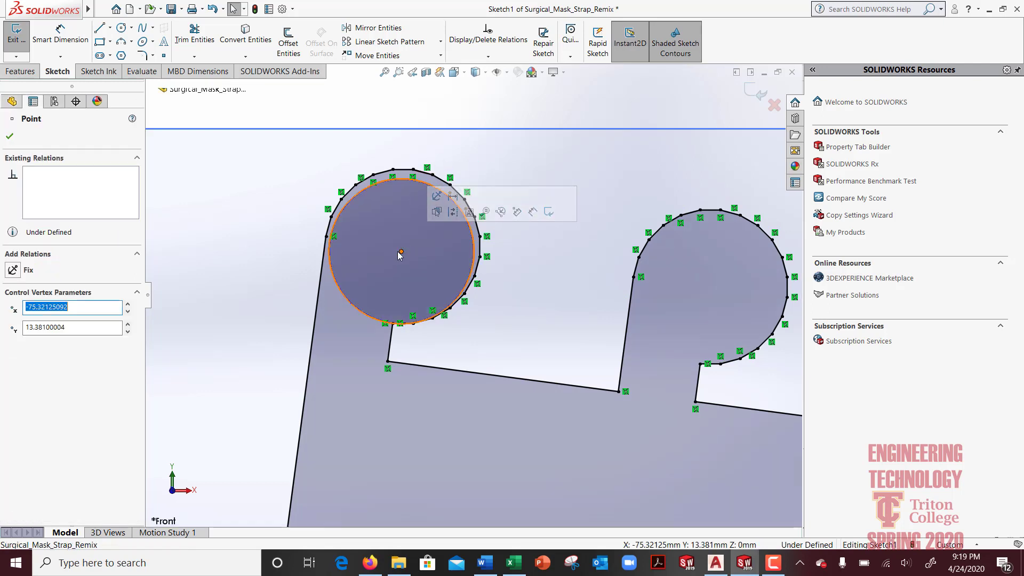
key(Escape)
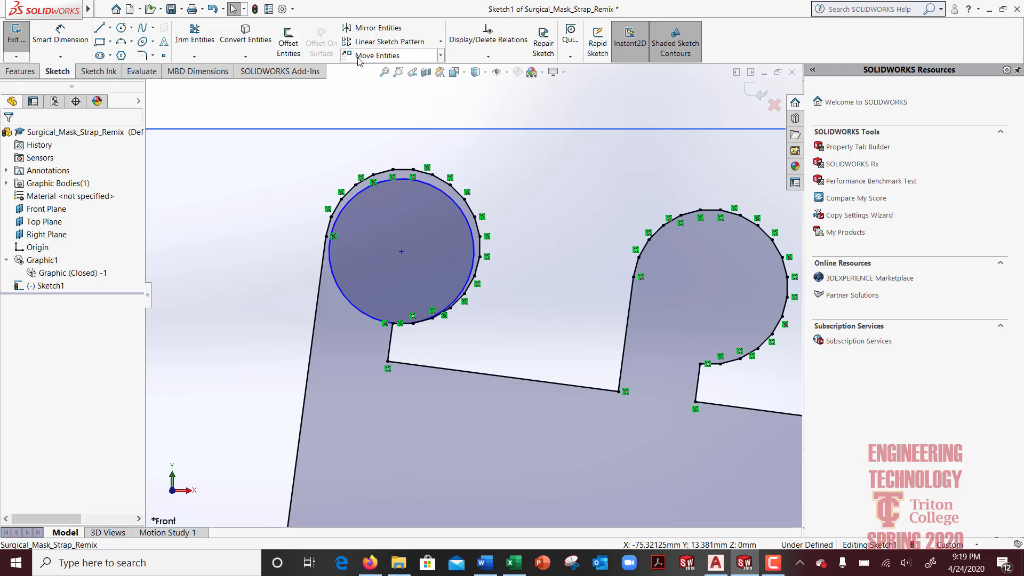
click(375, 56)
click(402, 252)
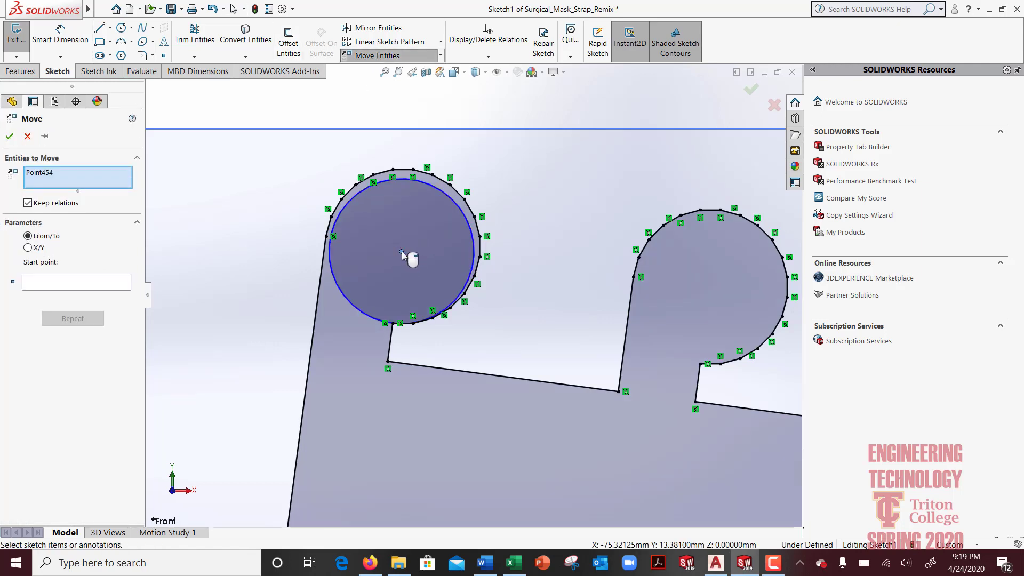
click(29, 250)
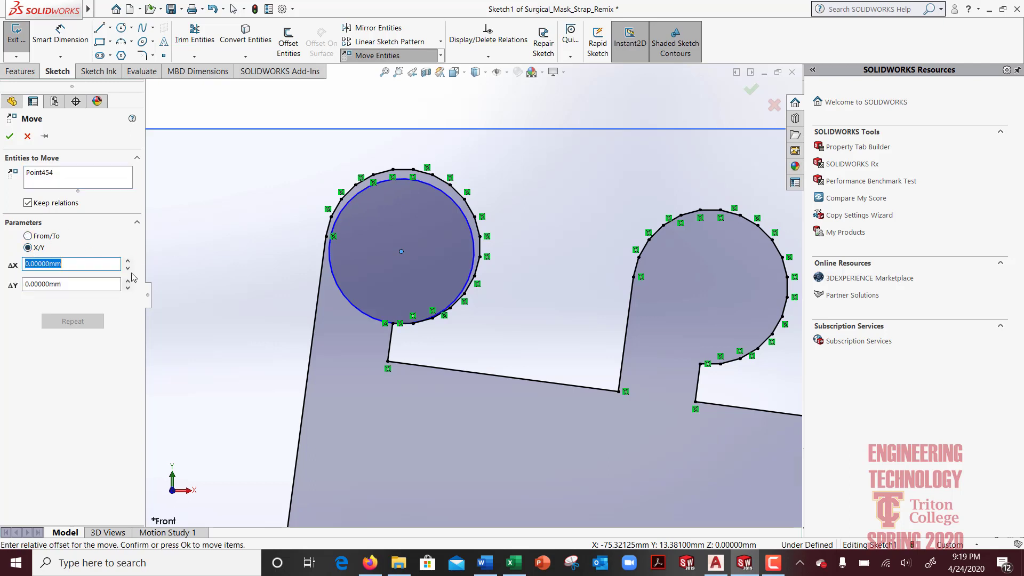
click(29, 237)
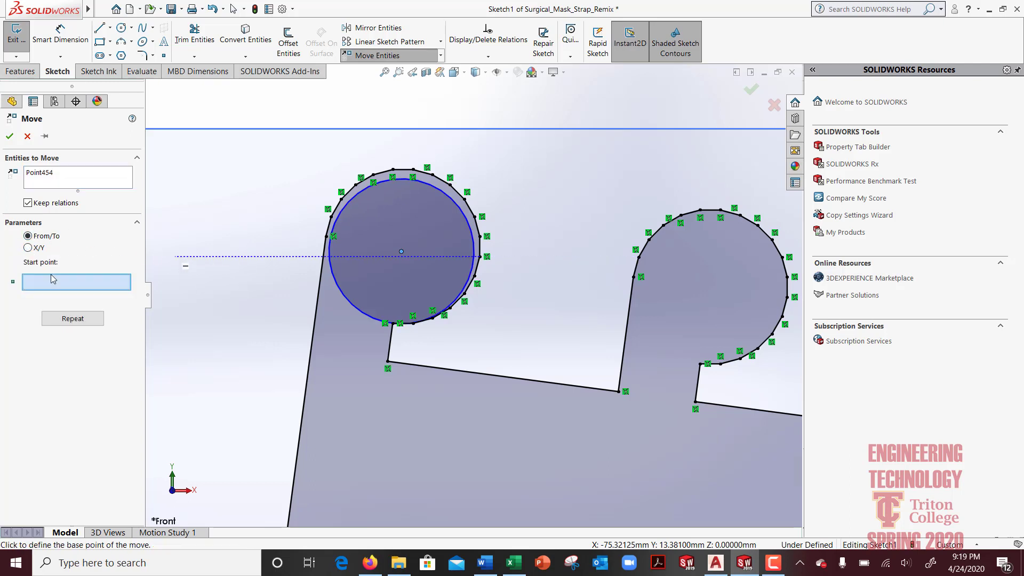
click(418, 230)
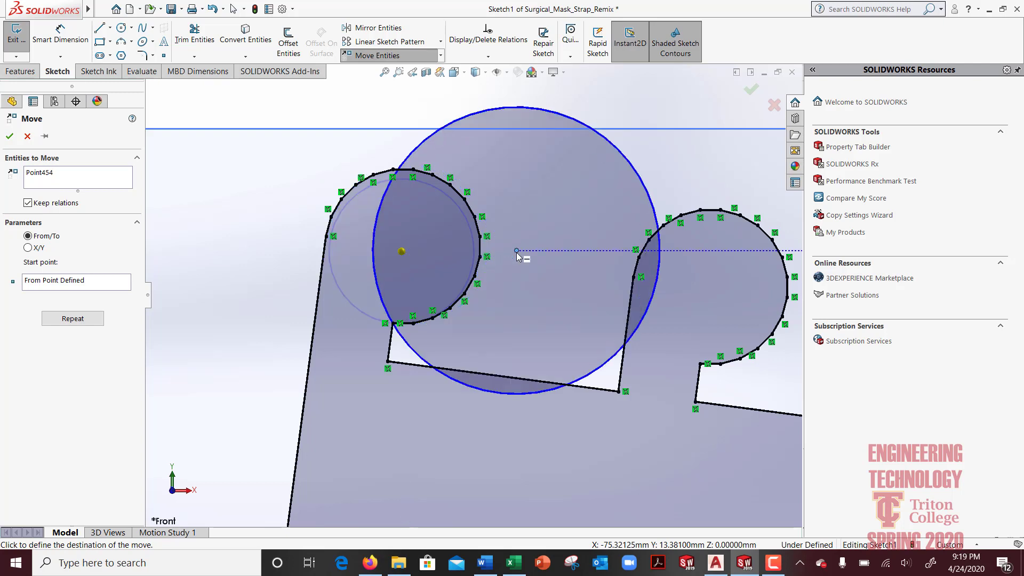
click(403, 247)
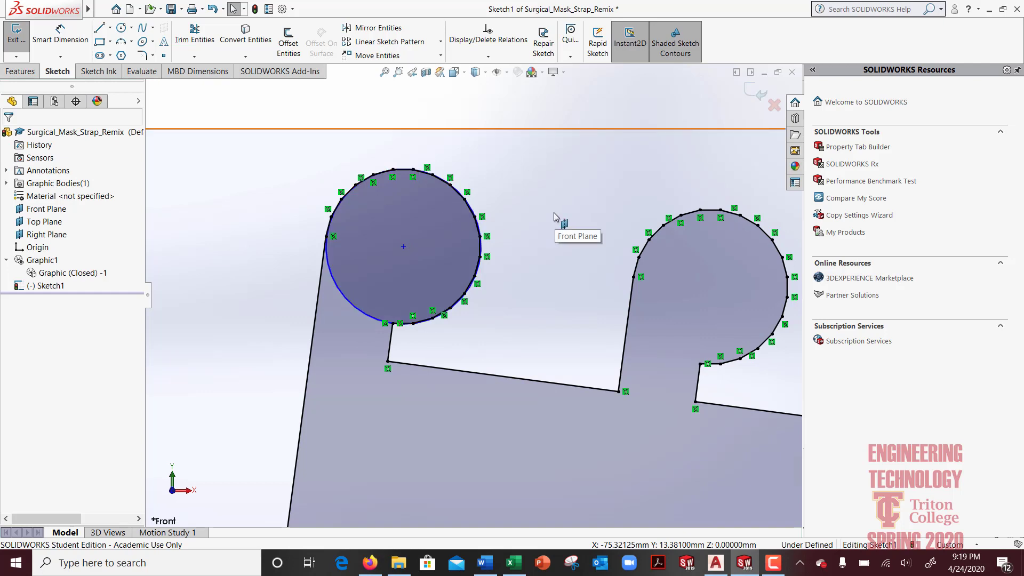
- Try trimming away the circle's lower-left arc where it crosses the hook's neck, and undo the trim
click(207, 33)
click(332, 278)
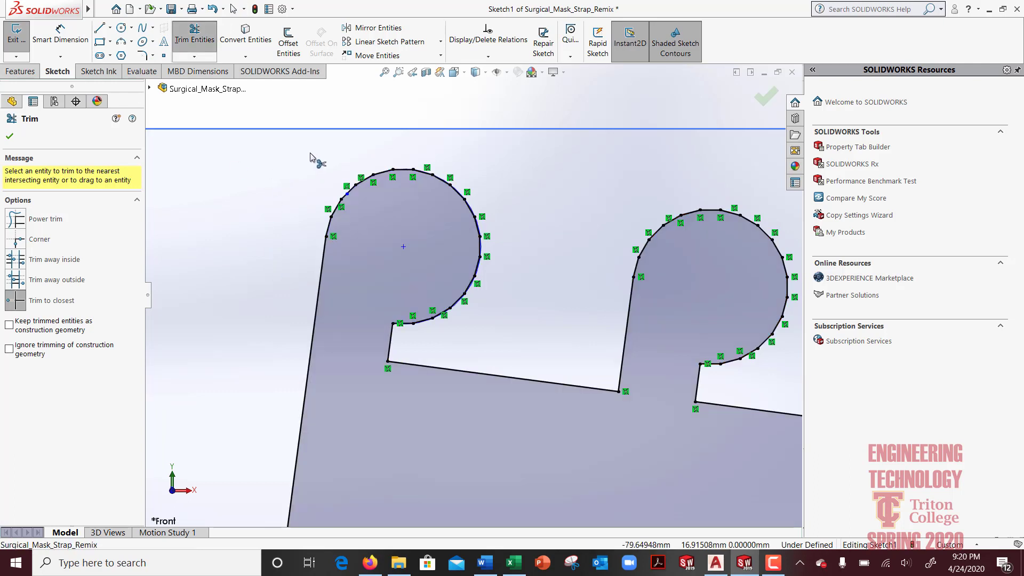
click(211, 10)
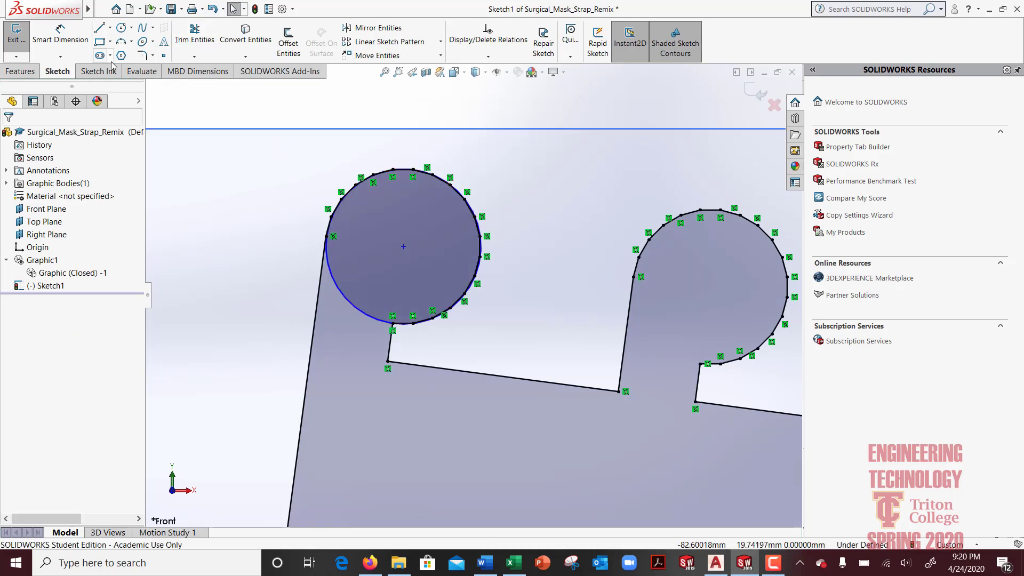
- Dimension the circle's diameter as 6 mm
click(60, 37)
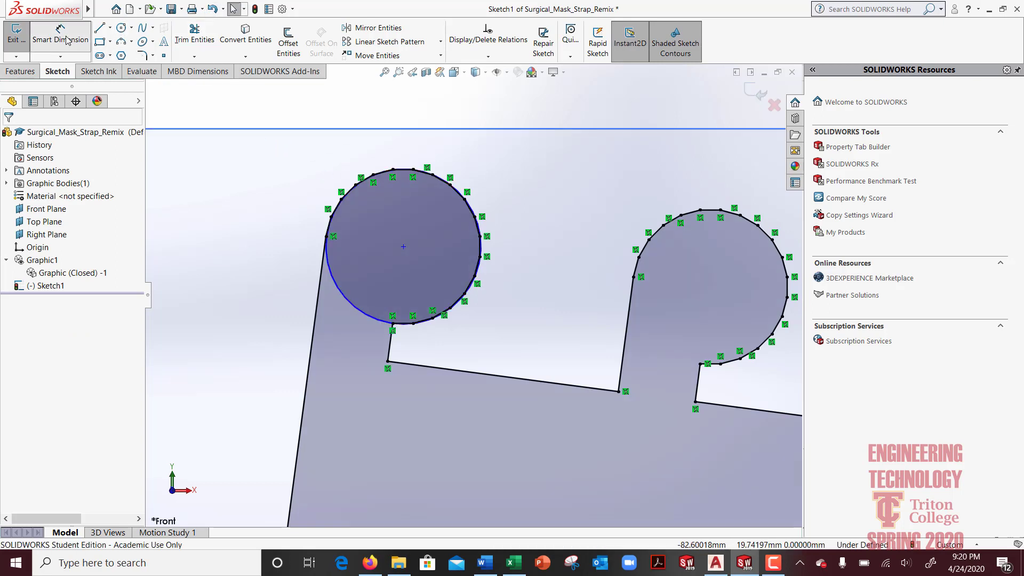
click(341, 292)
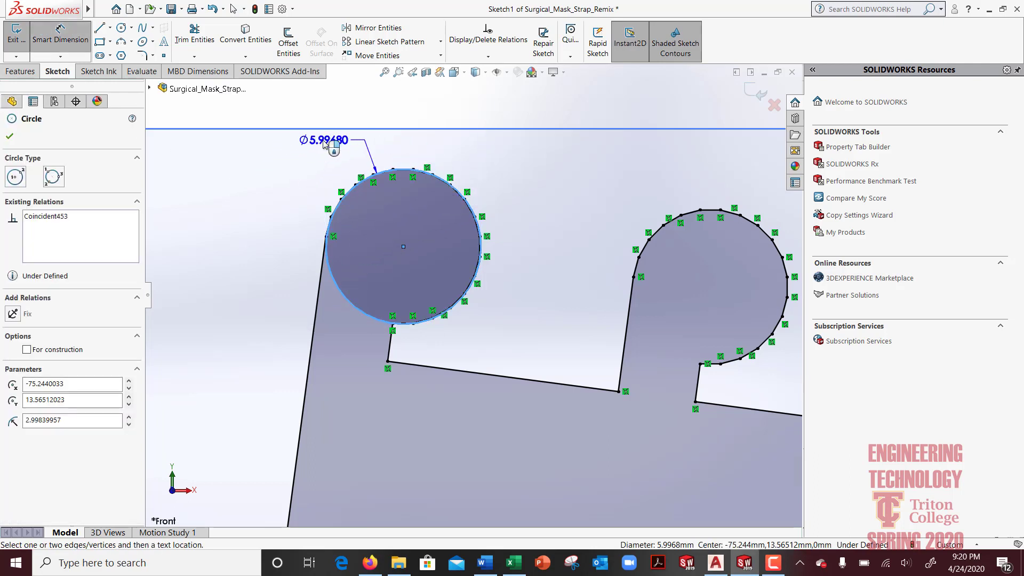
click(327, 138)
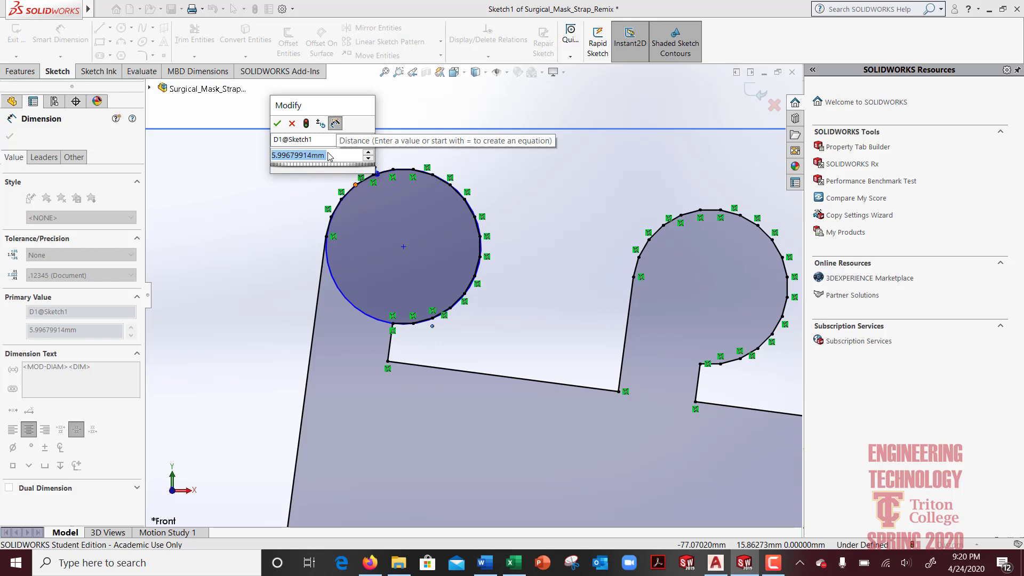
text(6)
key(Return)
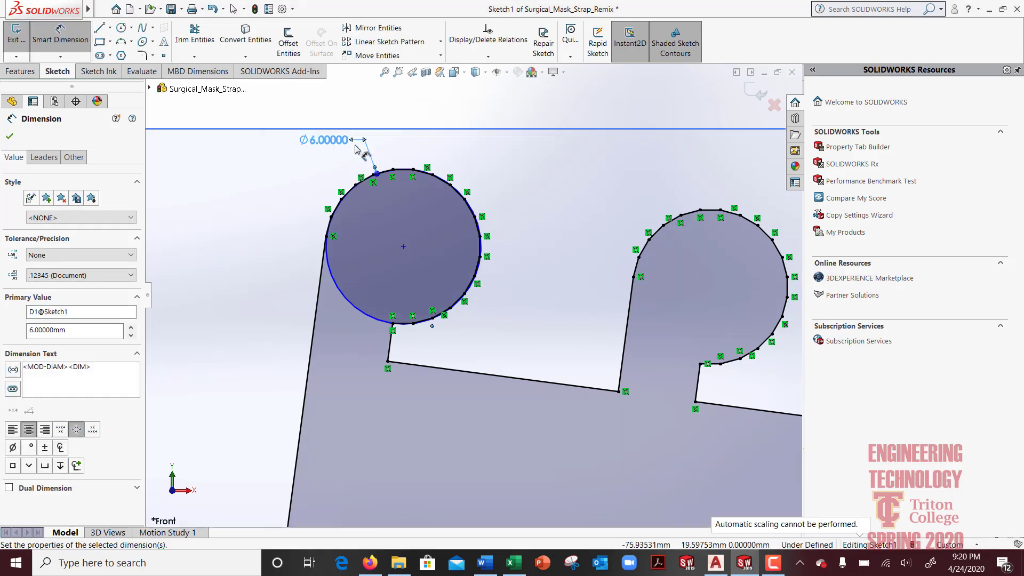
scroll(344, 238, down, 1)
scroll(351, 234, down, 2)
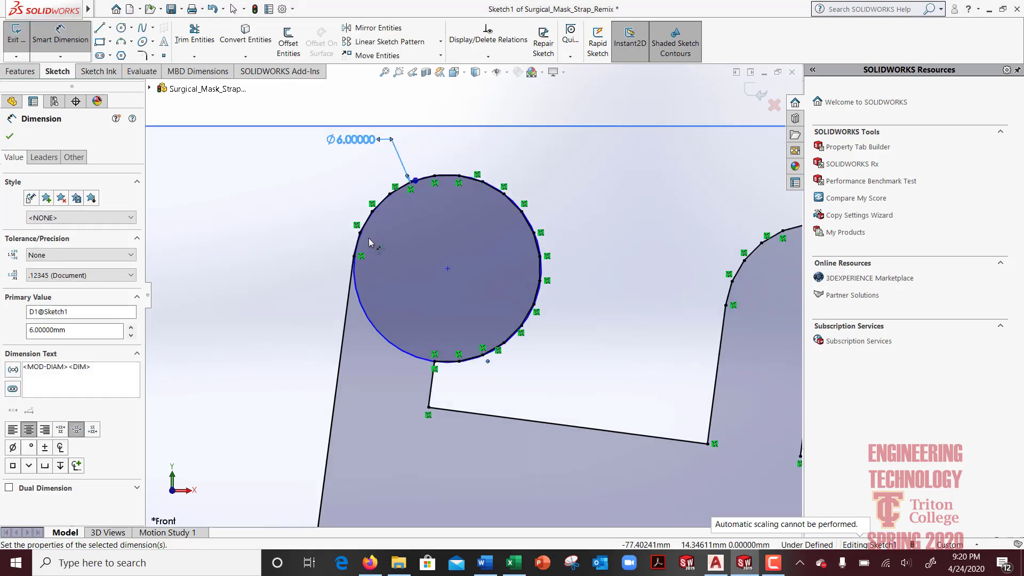
scroll(369, 241, down, 1)
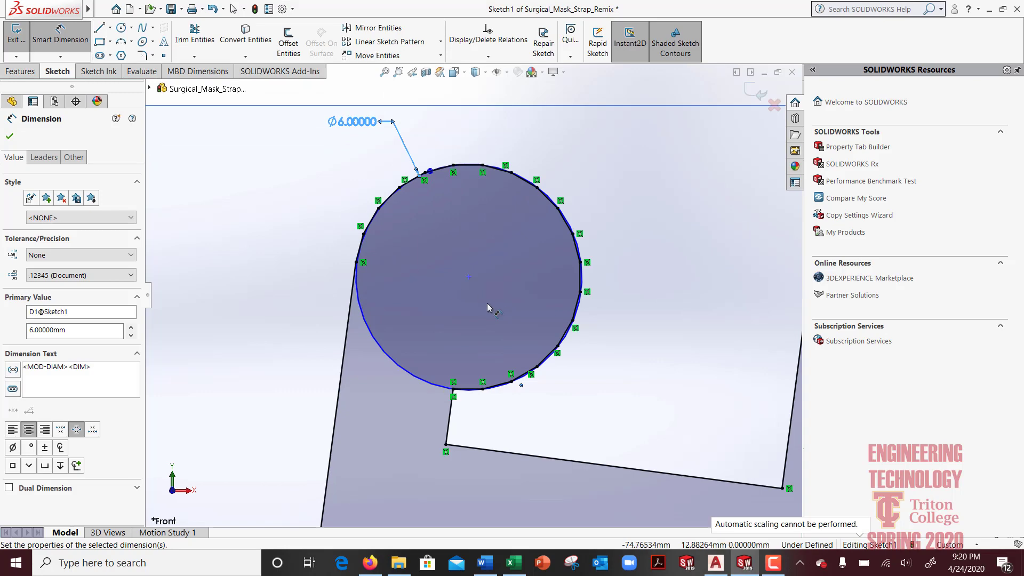
key(Escape)
- Delete all the short line segments of the hook's rounded head around the circle, accepting removal of the intersection relation
scroll(350, 262, down, 3)
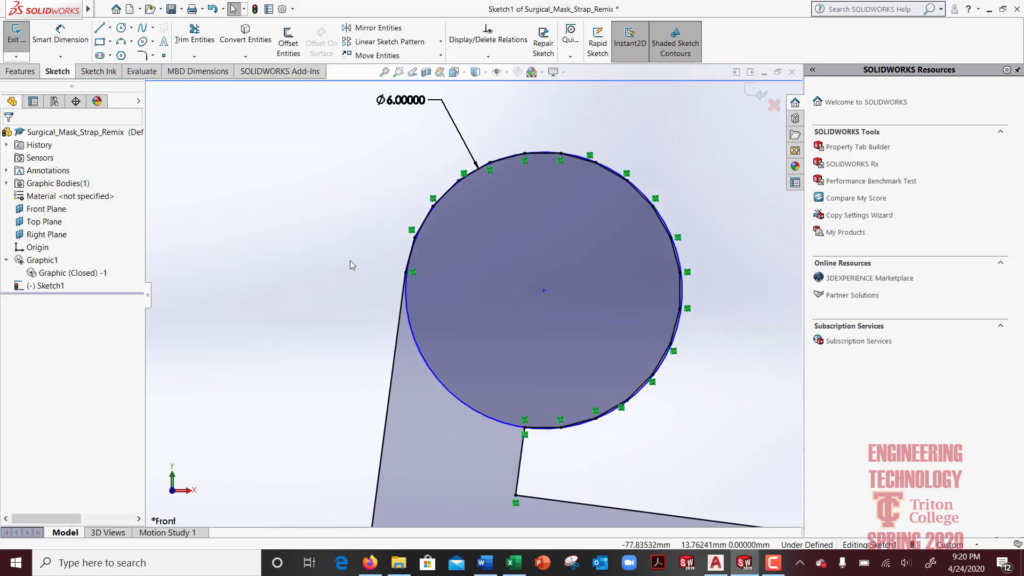
scroll(350, 265, up, 3)
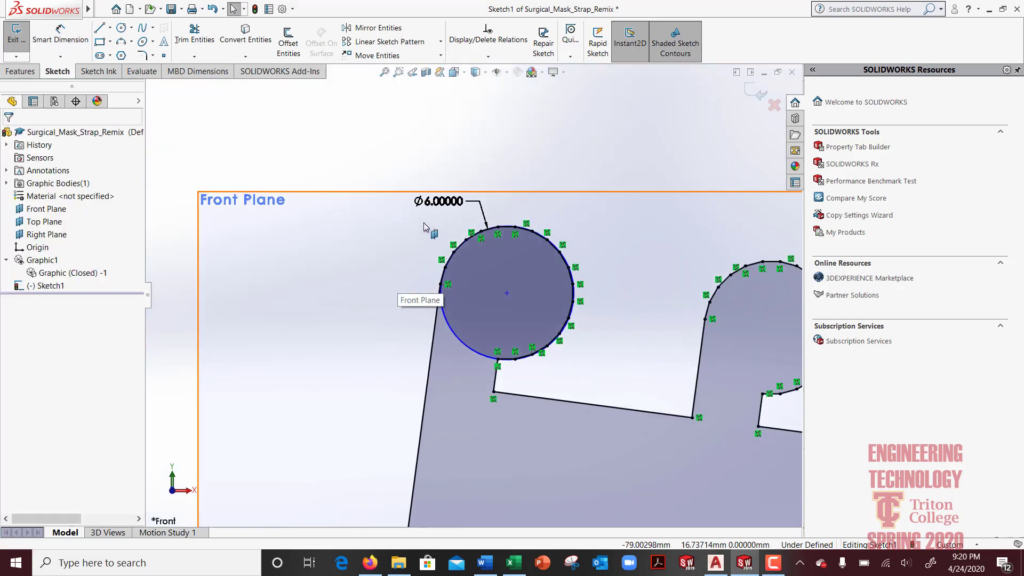
drag(400, 221, 608, 319)
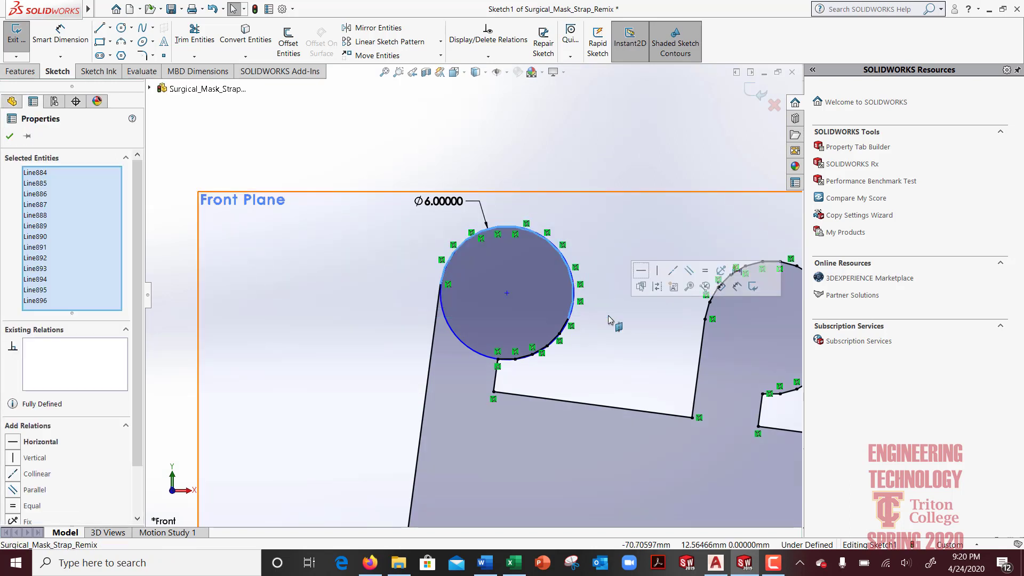
key(Delete)
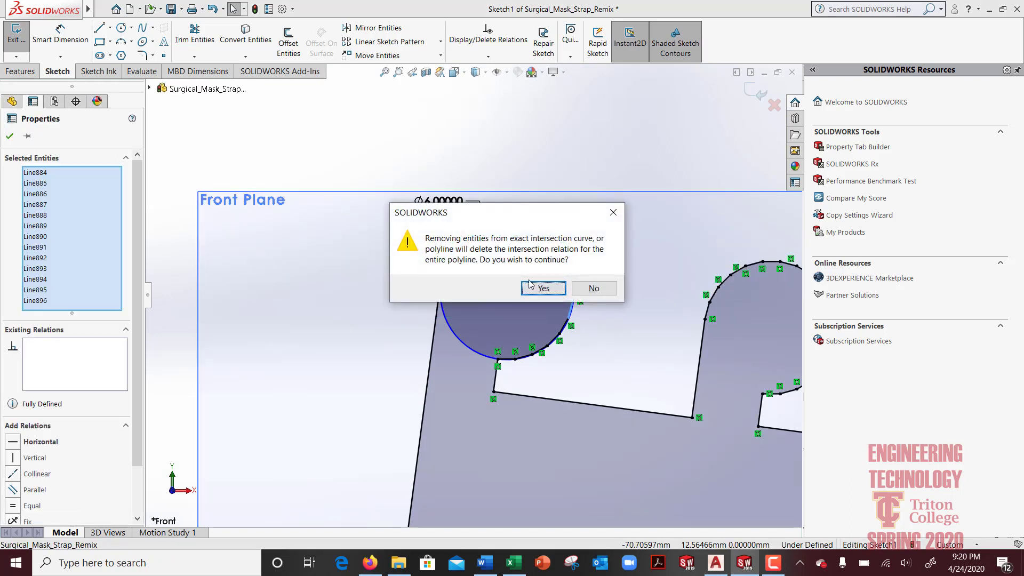
click(541, 288)
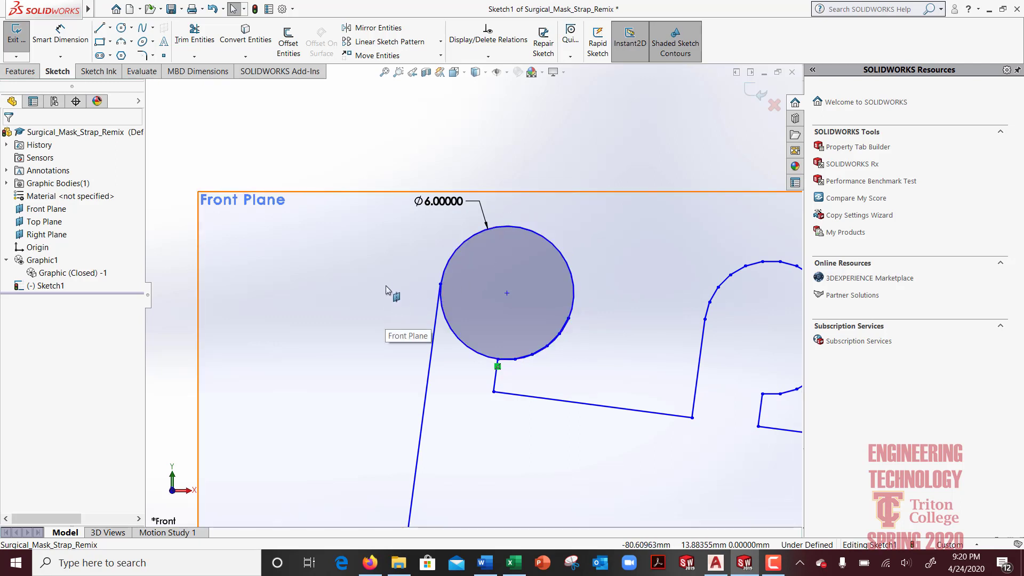
drag(388, 278, 648, 381)
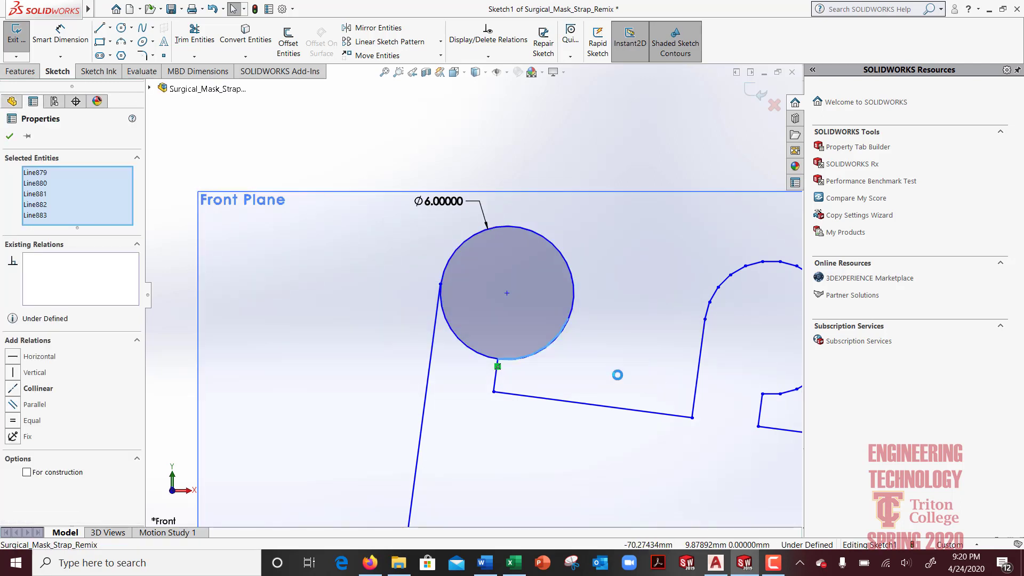
key(Delete)
- Make the long slanted line at the strap's left end tangent to the 6 mm circle
scroll(450, 341, down, 2)
scroll(451, 342, down, 2)
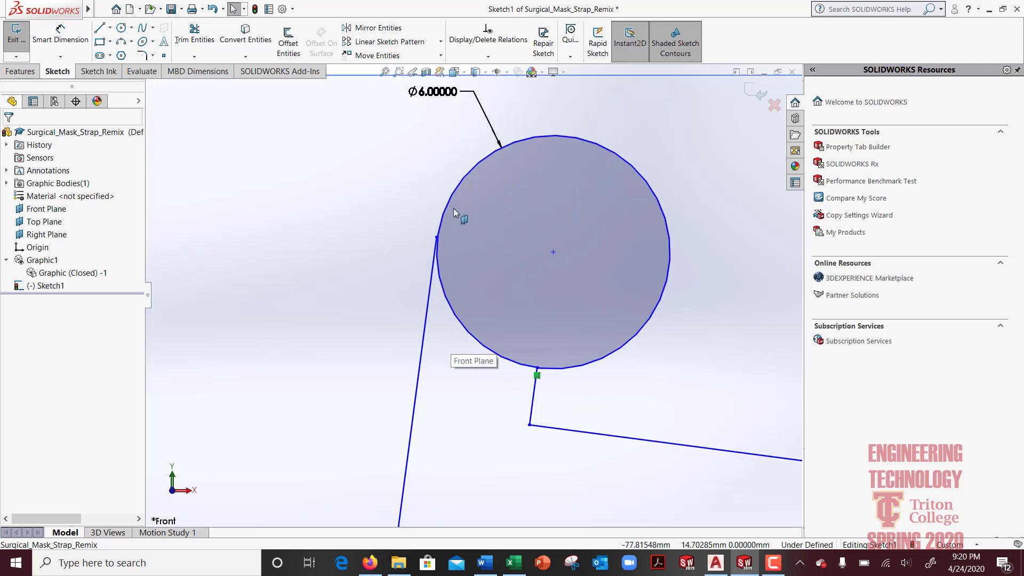
scroll(453, 208, down, 2)
click(438, 262)
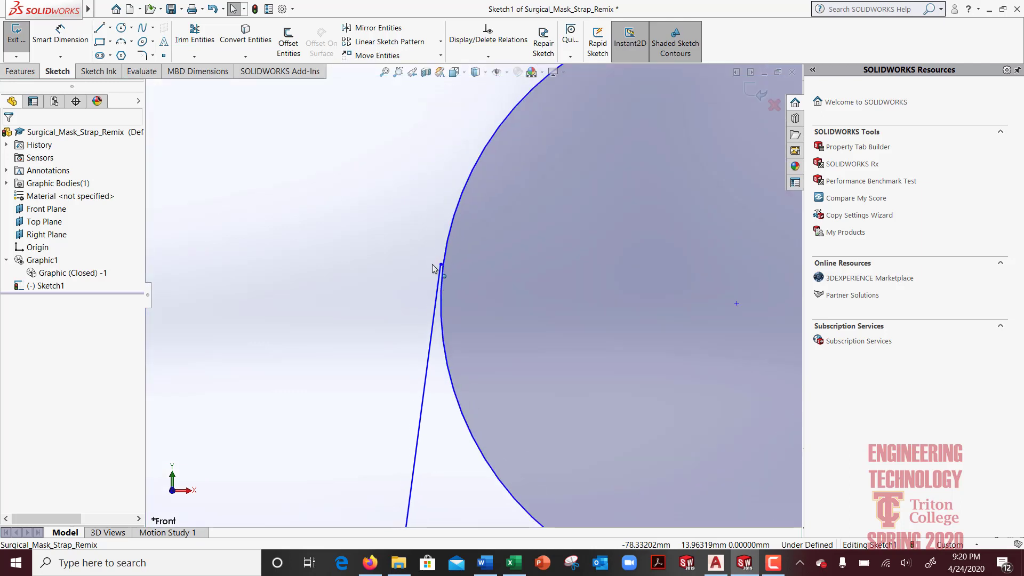
key(Escape)
click(439, 271)
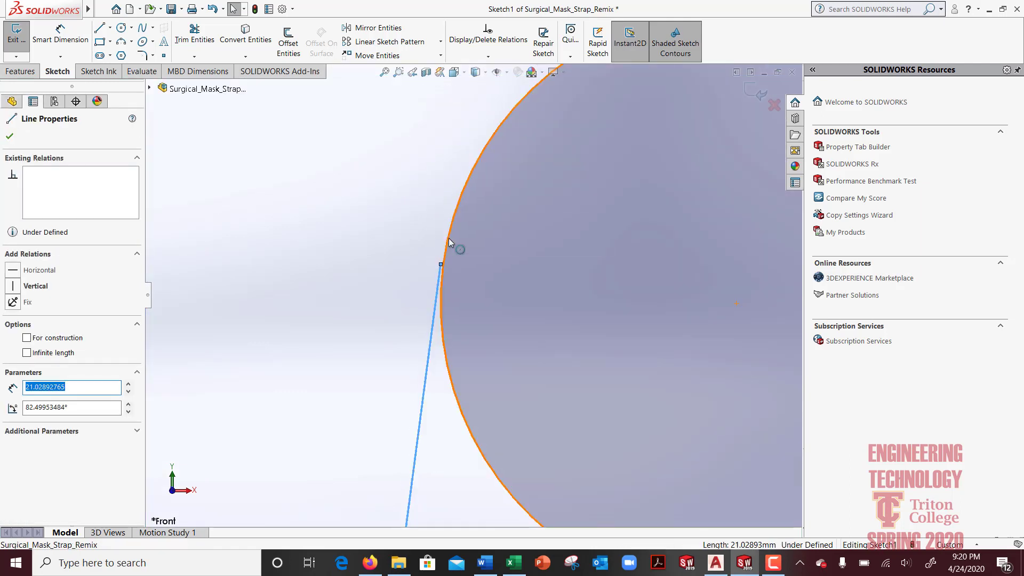
ctrl+click(446, 245)
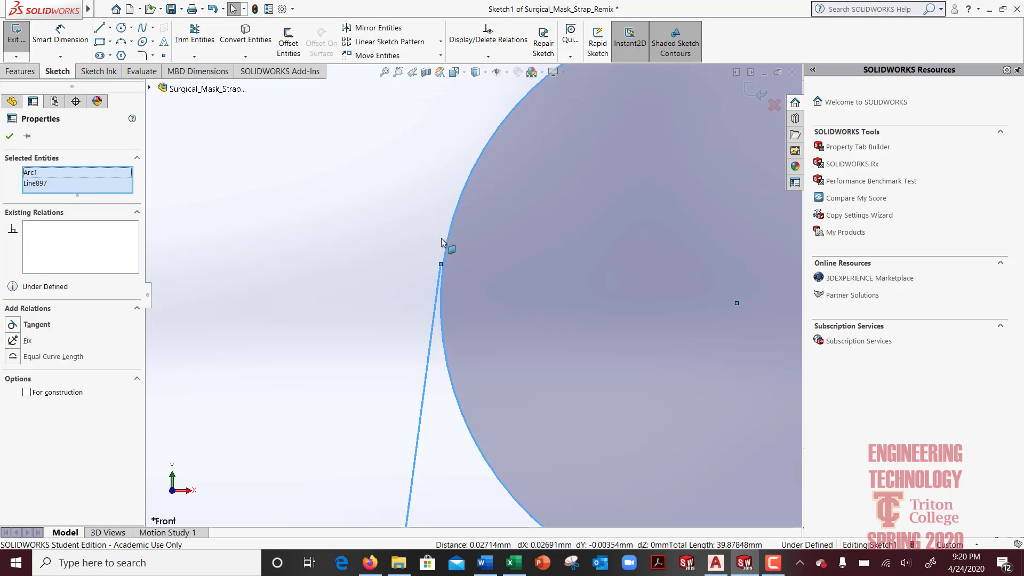
click(12, 325)
click(366, 286)
- Examine the circle's connections to the outline and the remaining hooks along the strap's upper and lower edges
scroll(366, 285, down, 3)
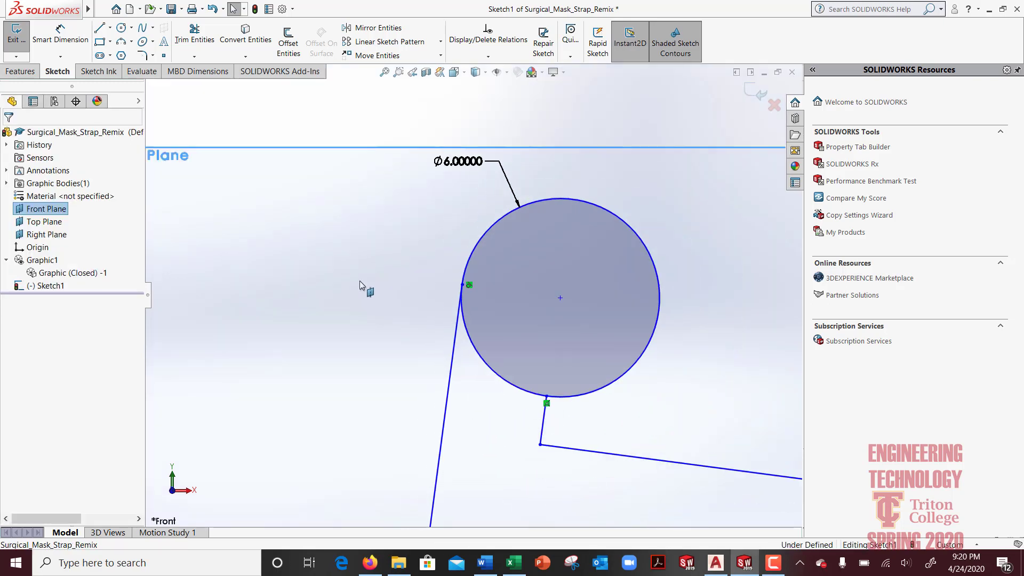
scroll(577, 440, up, 3)
scroll(578, 440, down, 3)
scroll(577, 440, up, 1)
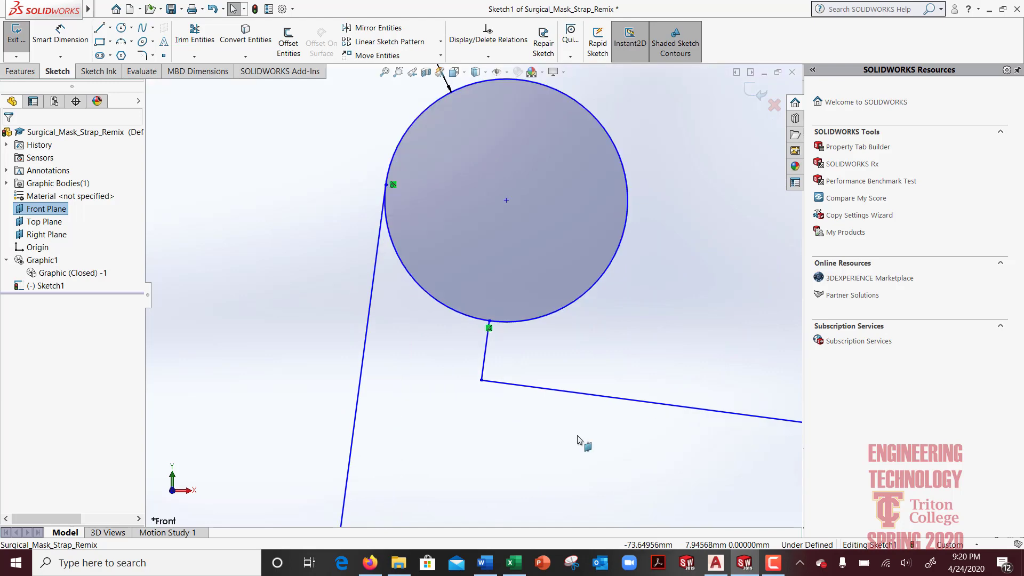
scroll(578, 439, down, 4)
scroll(579, 439, up, 1)
scroll(581, 440, down, 2)
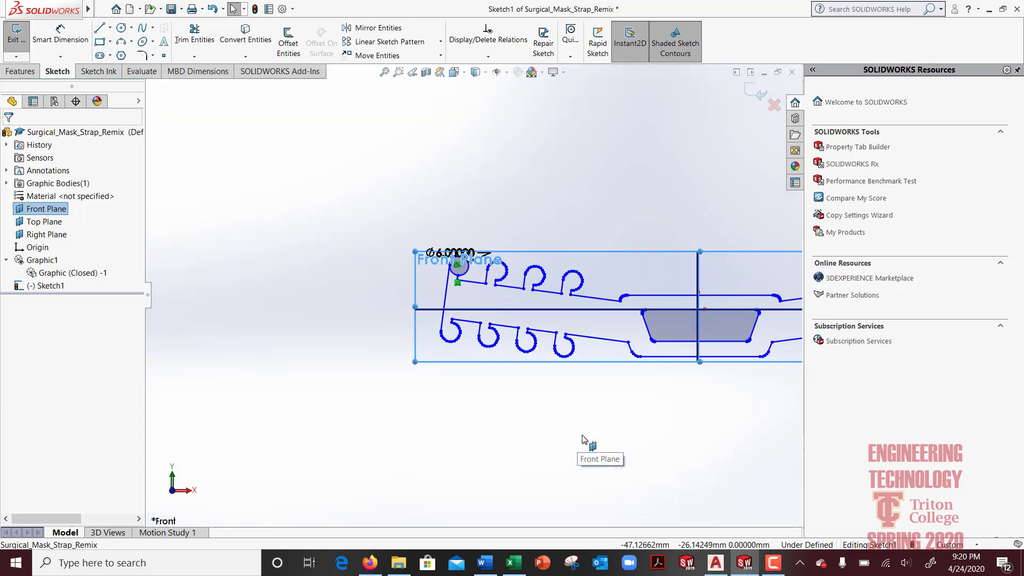
scroll(583, 439, down, 2)
scroll(474, 300, up, 4)
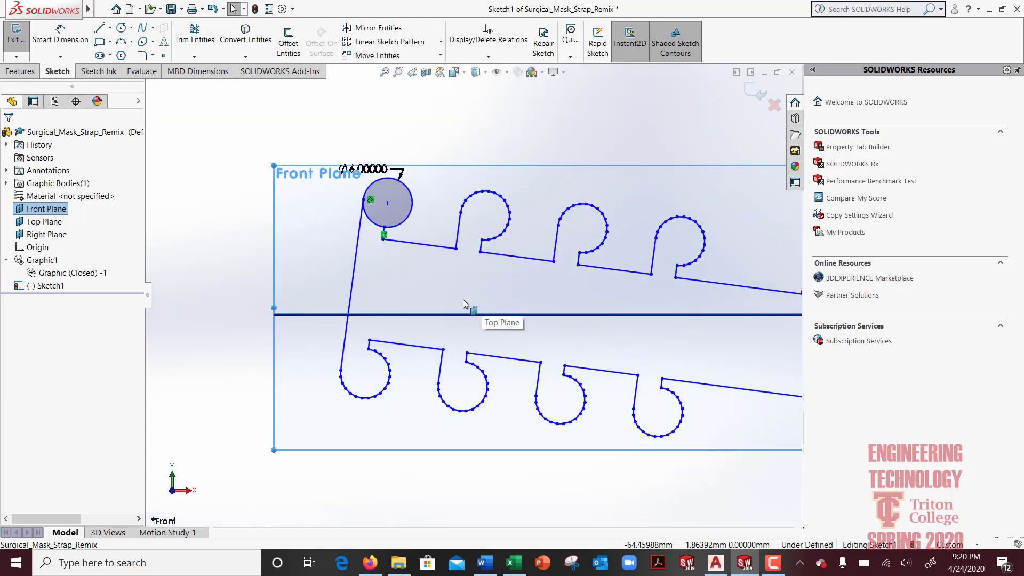
scroll(374, 290, down, 1)
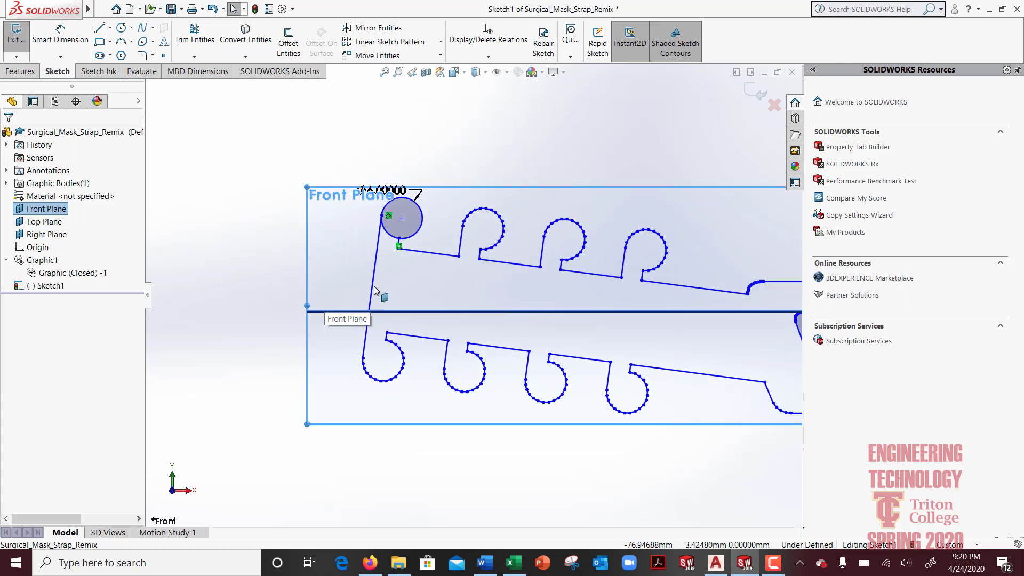
- Delete all the hooks on the strap's right half together with the slanted line at its right end
scroll(375, 290, down, 2)
scroll(374, 290, up, 1)
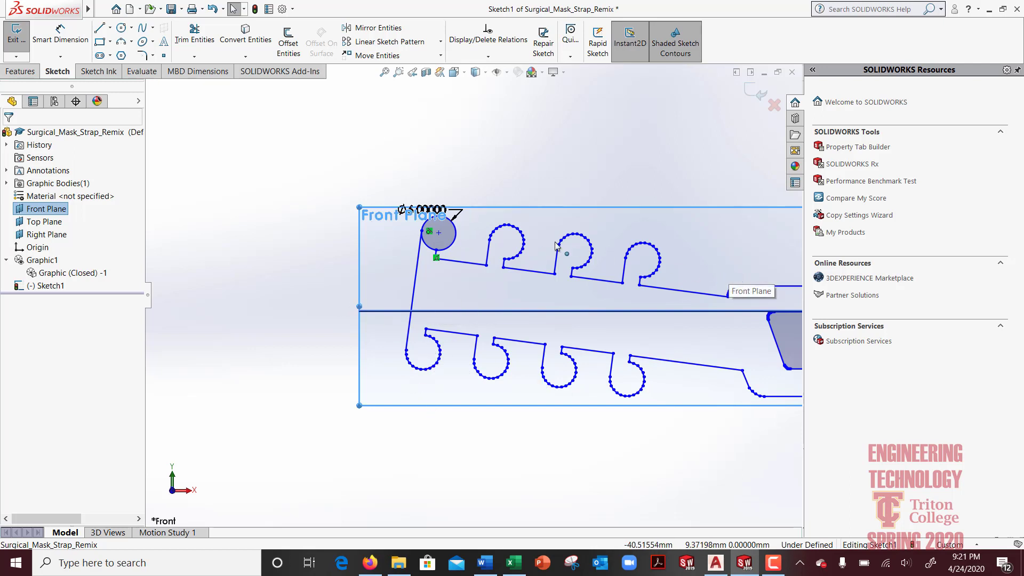
scroll(617, 309, up, 2)
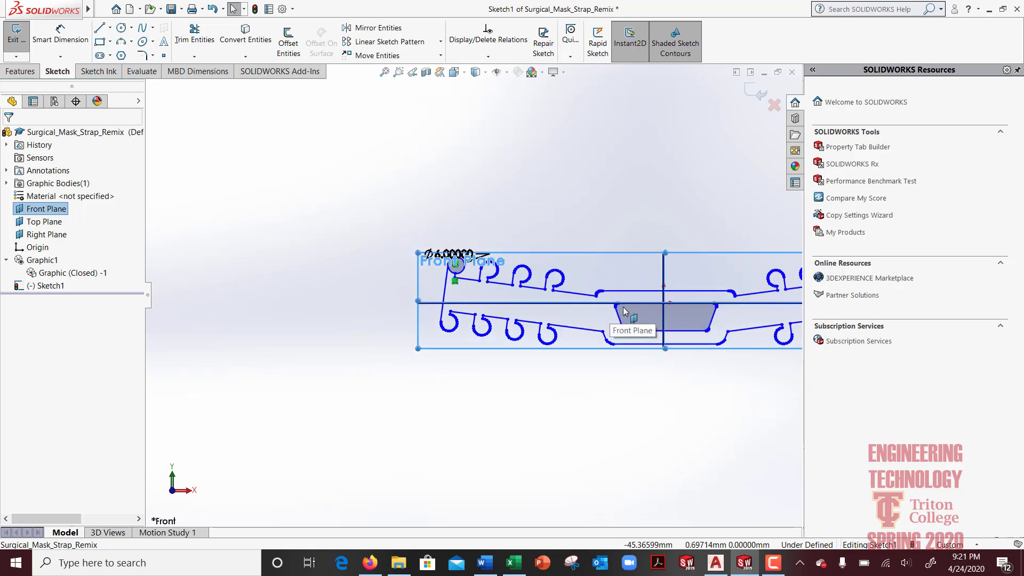
scroll(652, 312, down, 3)
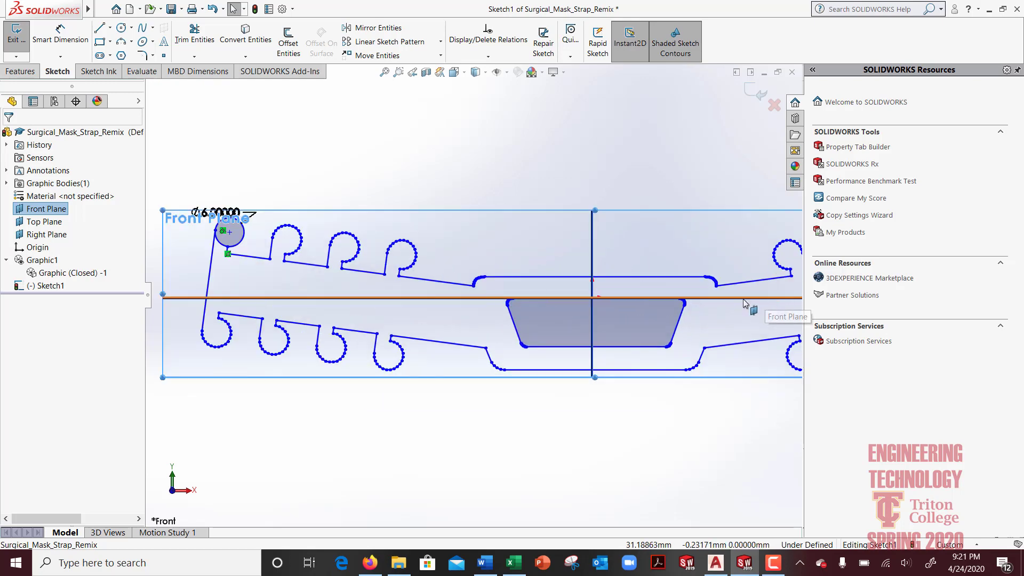
key(ctrl+Left)
key(ctrl+Left)
scroll(747, 304, down, 1)
scroll(645, 274, up, 5)
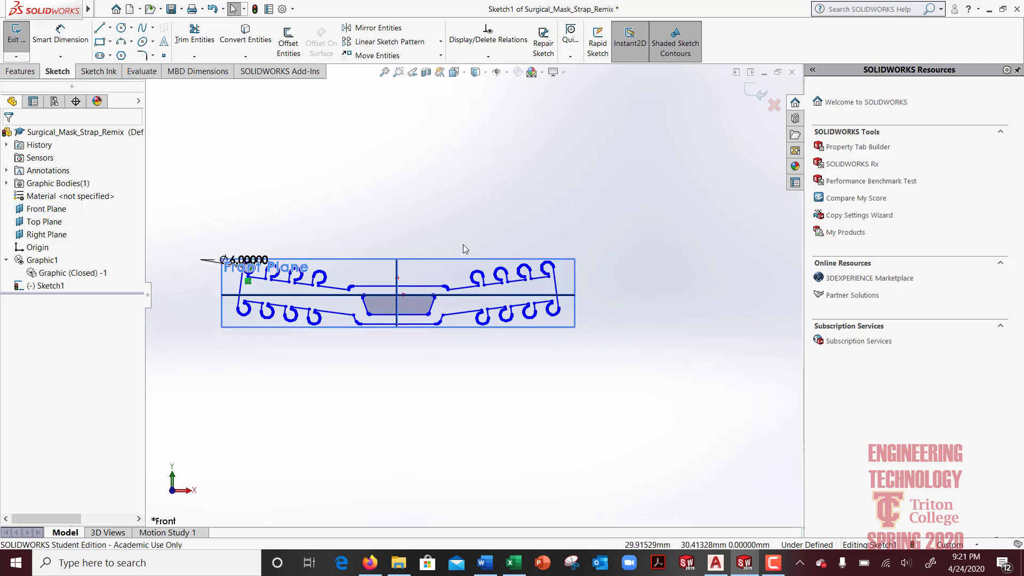
drag(454, 233, 636, 412)
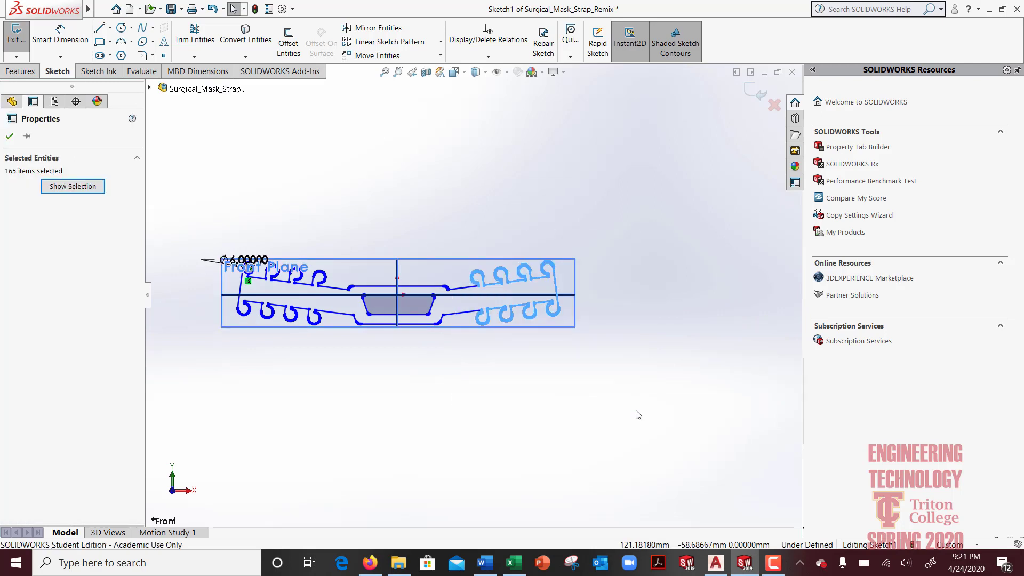
click(638, 415)
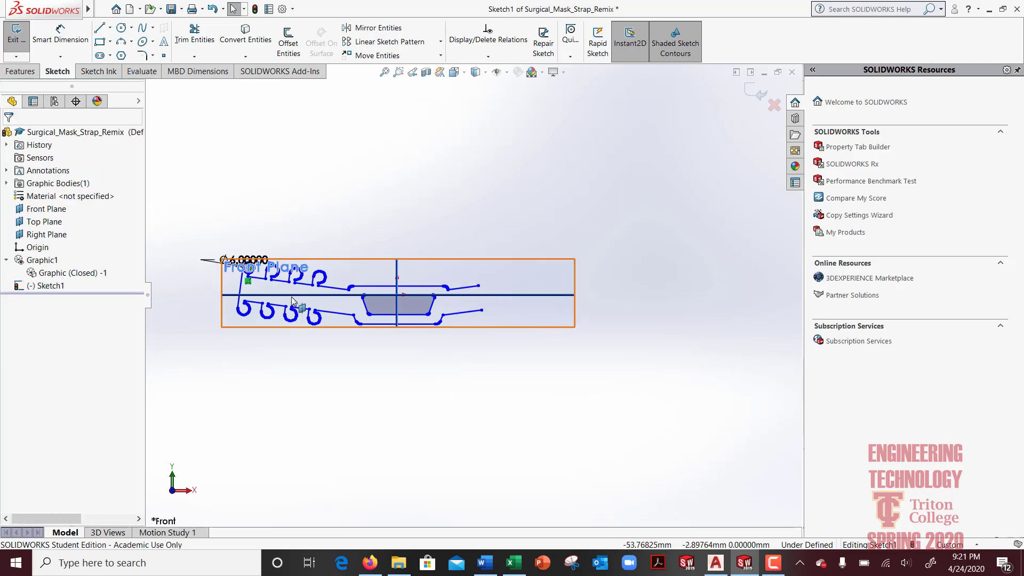
- Sketch a vertical line joining the midpoints of the strap's upper and lower horizontal centre edges
scroll(366, 288, up, 3)
scroll(366, 288, down, 5)
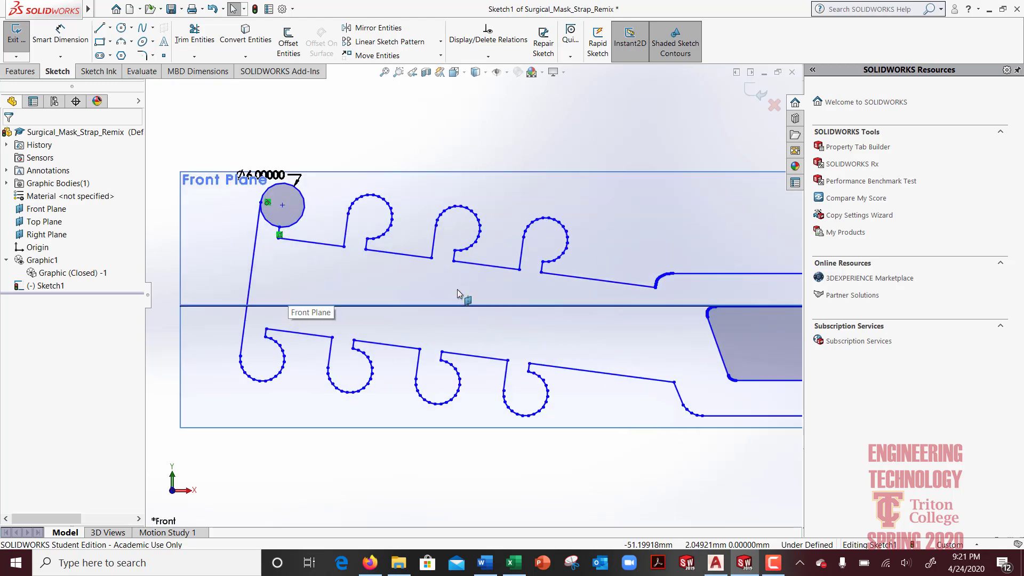
scroll(590, 280, up, 3)
scroll(593, 287, down, 2)
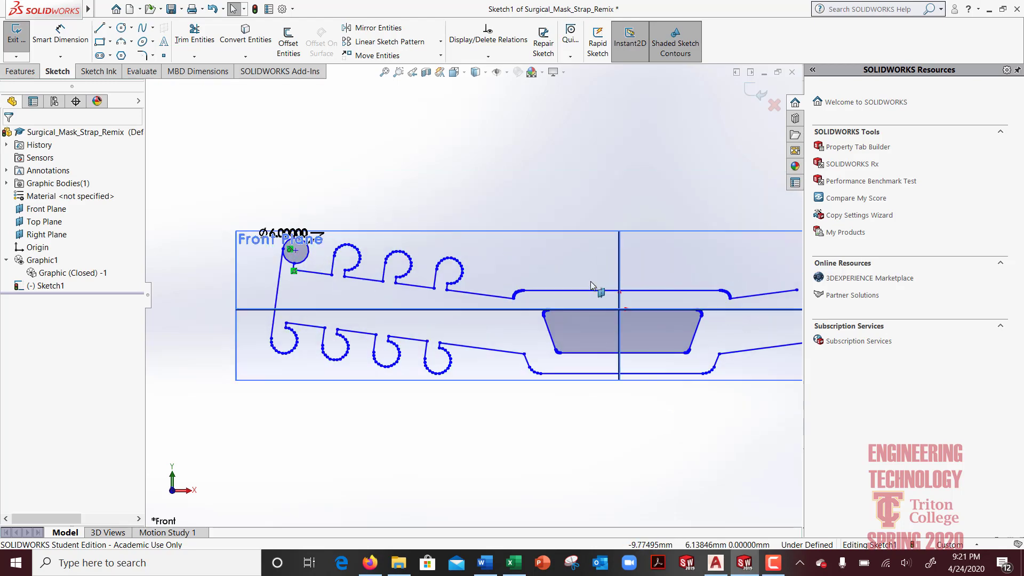
click(100, 28)
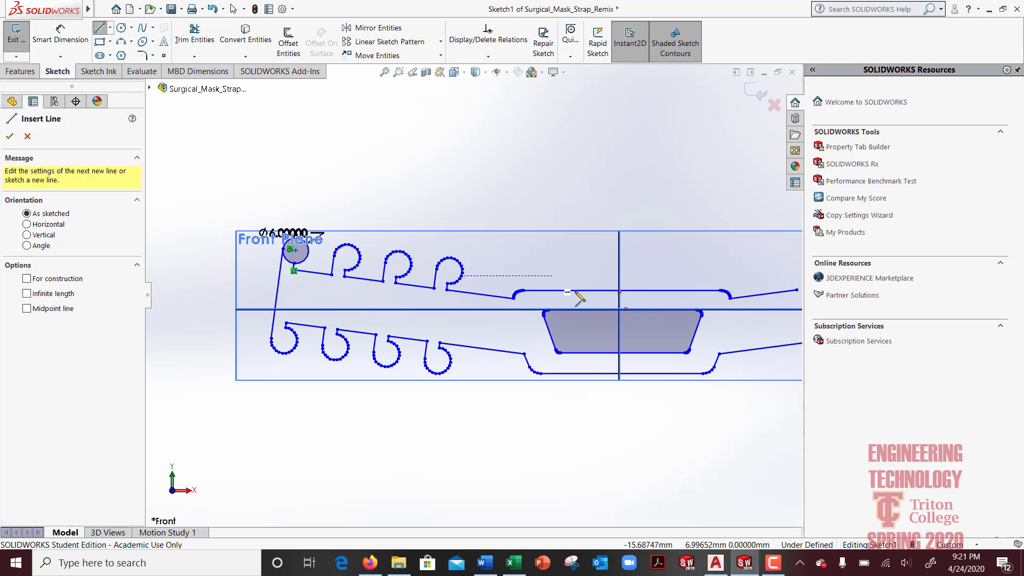
scroll(622, 292, down, 3)
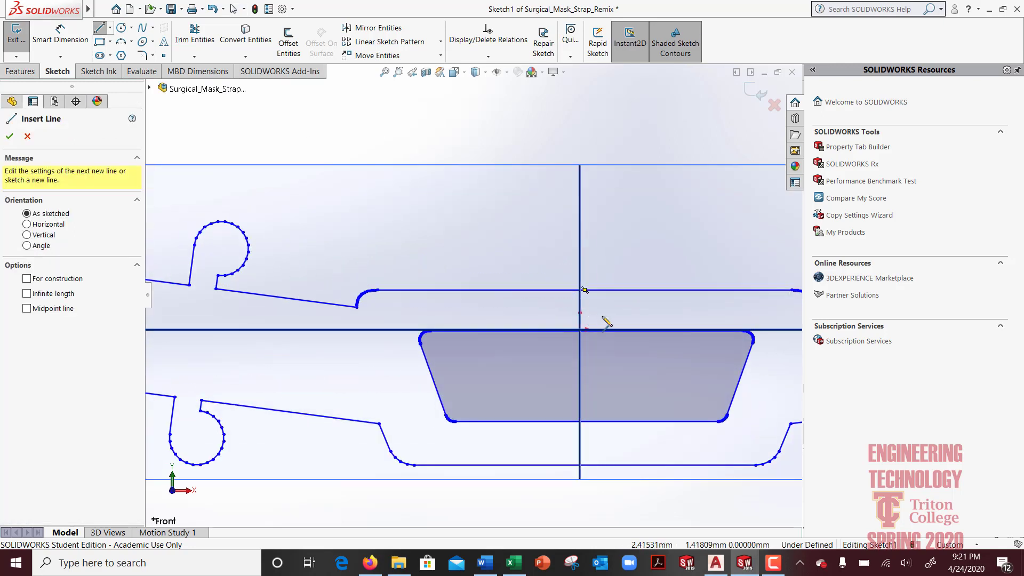
scroll(599, 320, up, 3)
scroll(554, 305, down, 2)
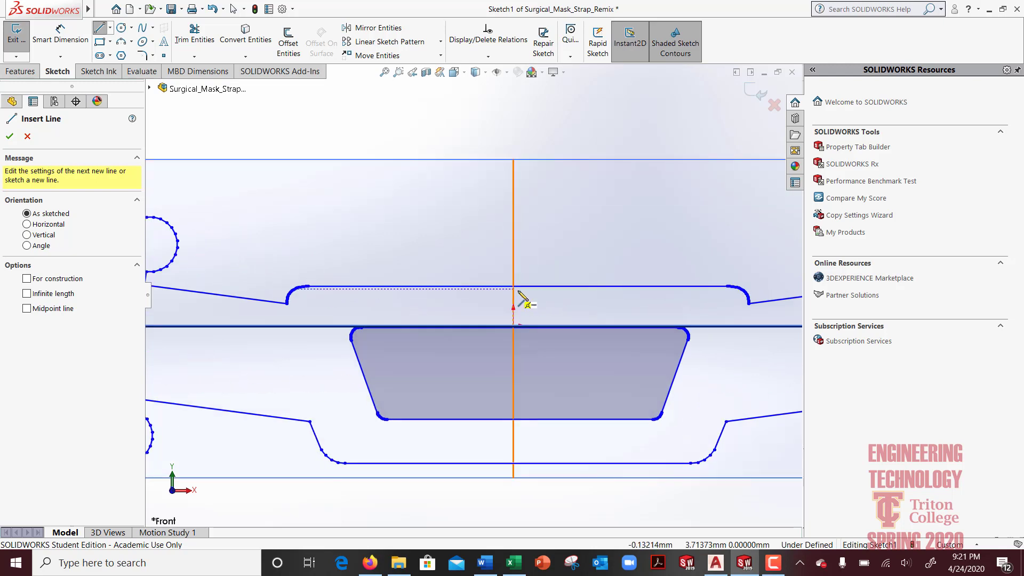
click(516, 286)
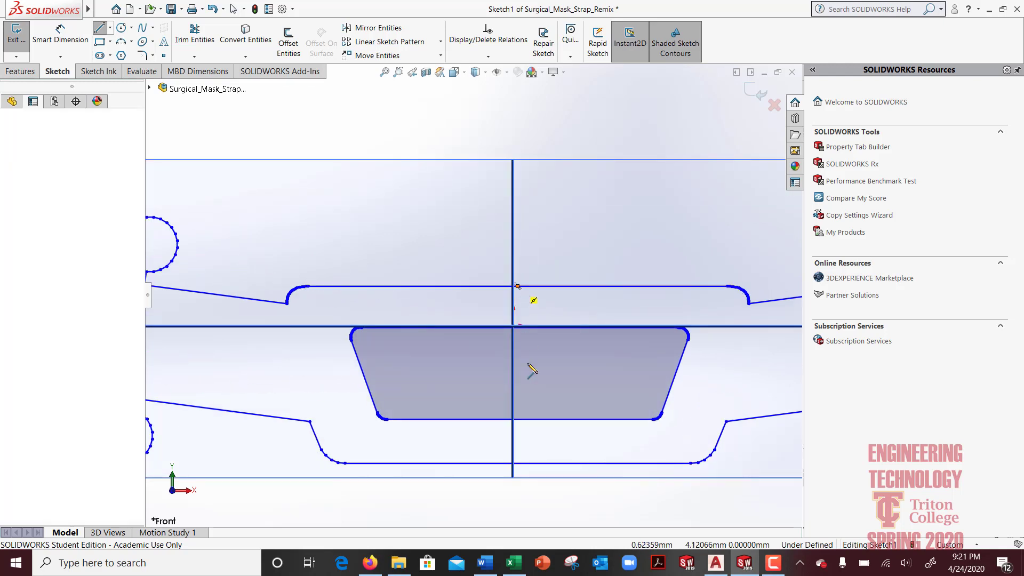
click(517, 463)
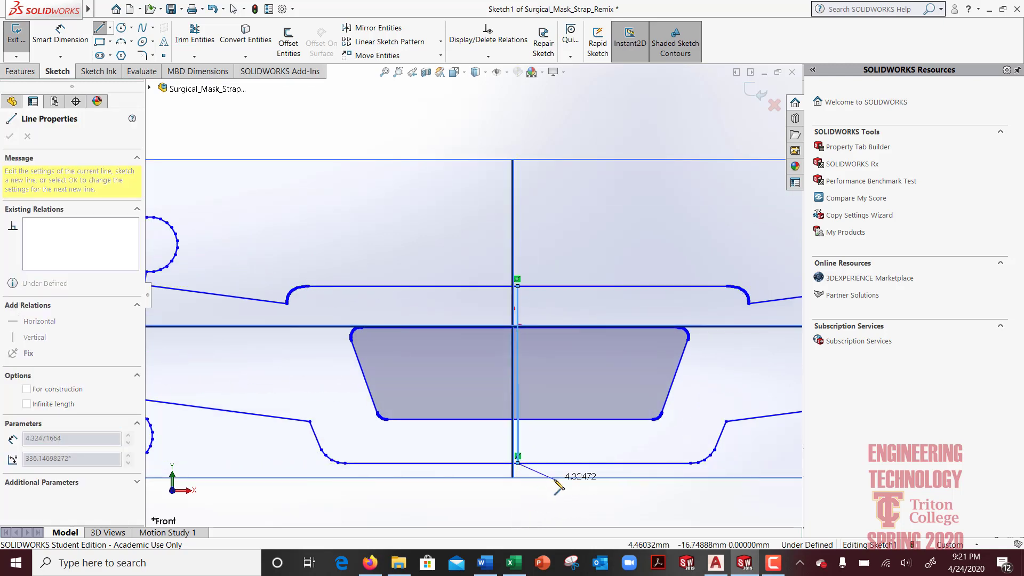
key(Escape)
- Move the whole sketch from a point on the new vertical line's crossing with the trapezoid's upper edge onto the vertical centre plane
scroll(555, 484, up, 5)
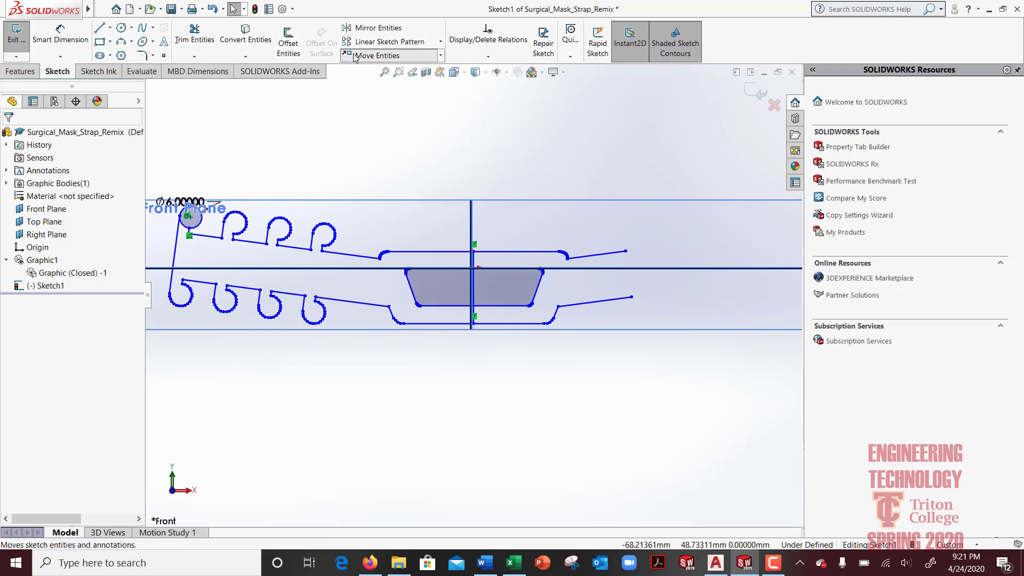
click(377, 55)
scroll(269, 212, down, 2)
scroll(268, 212, up, 3)
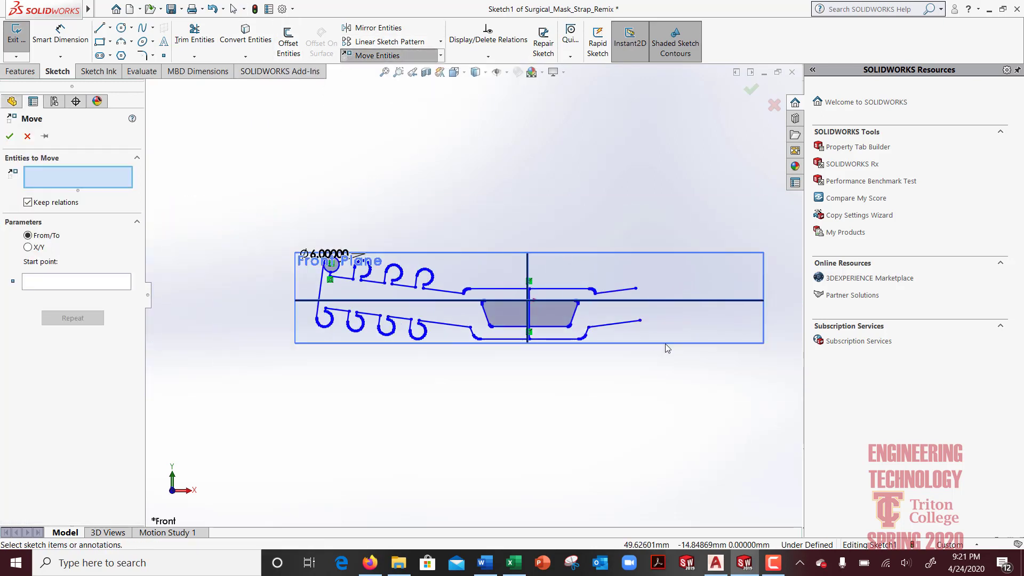
mouse_move(281, 236)
mouse_down()
mouse_move(646, 361)
mouse_move(589, 361)
mouse_move(734, 393)
mouse_move(717, 389)
mouse_up()
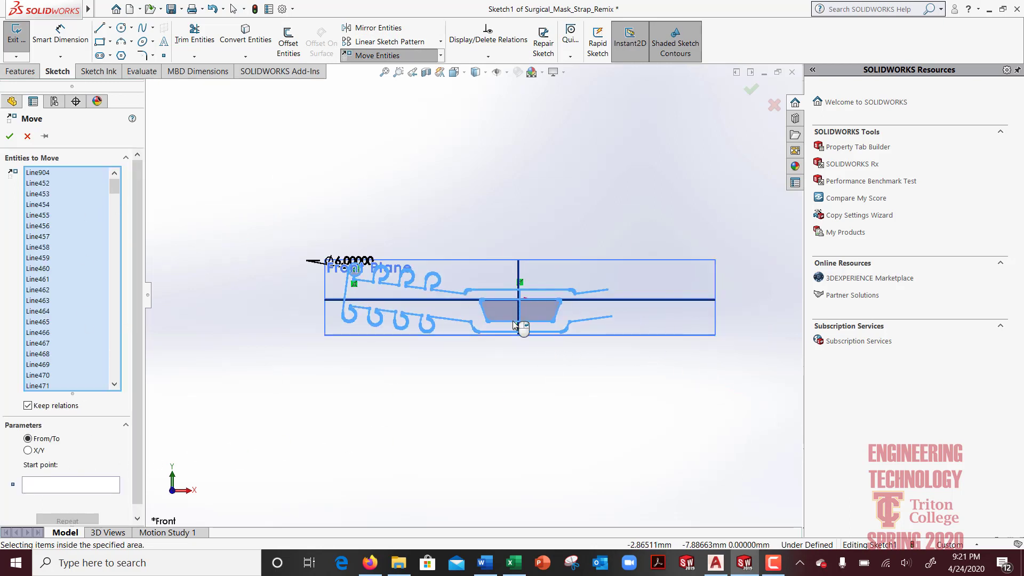
scroll(533, 309, down, 3)
scroll(523, 289, down, 5)
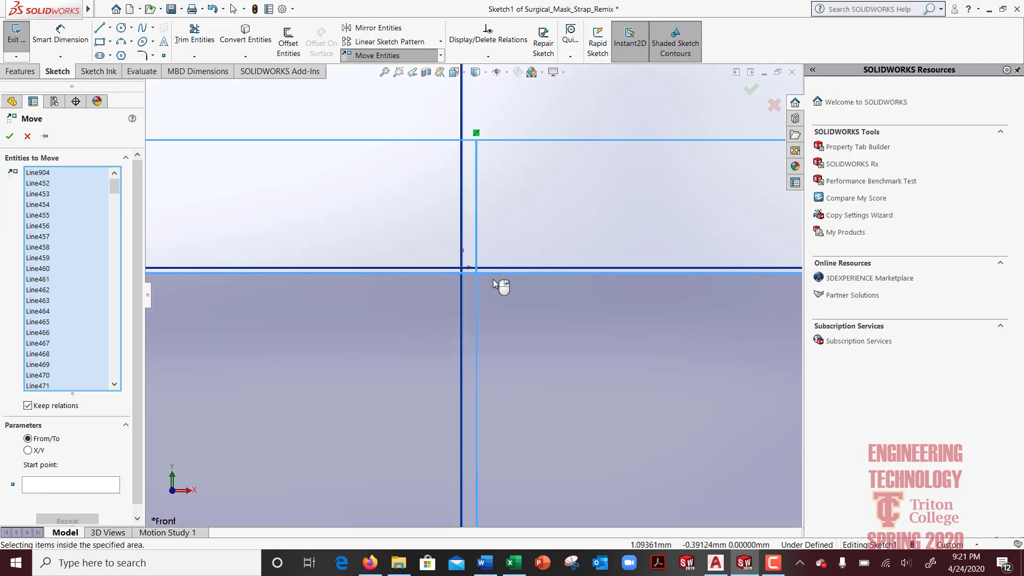
click(39, 451)
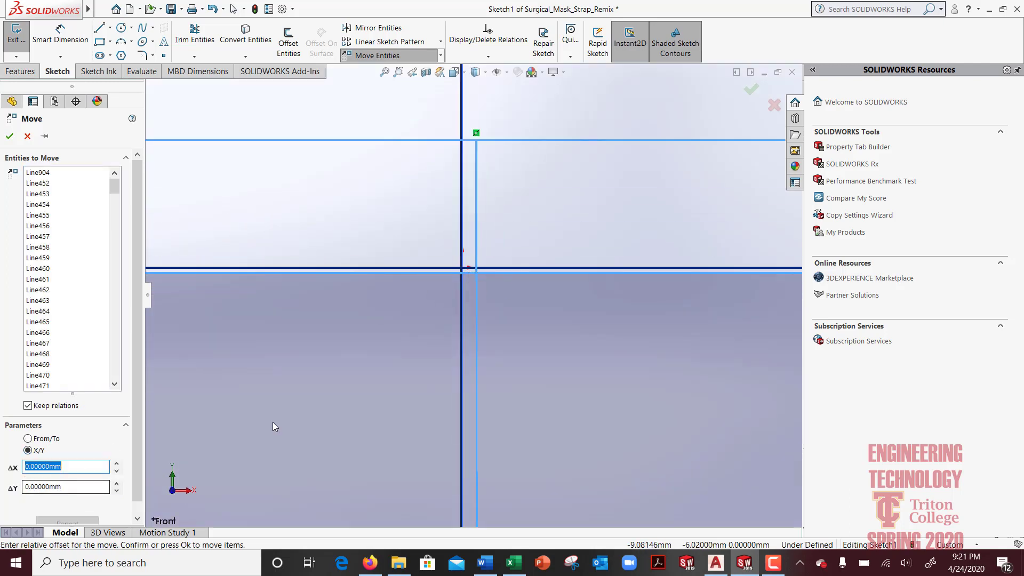
click(43, 440)
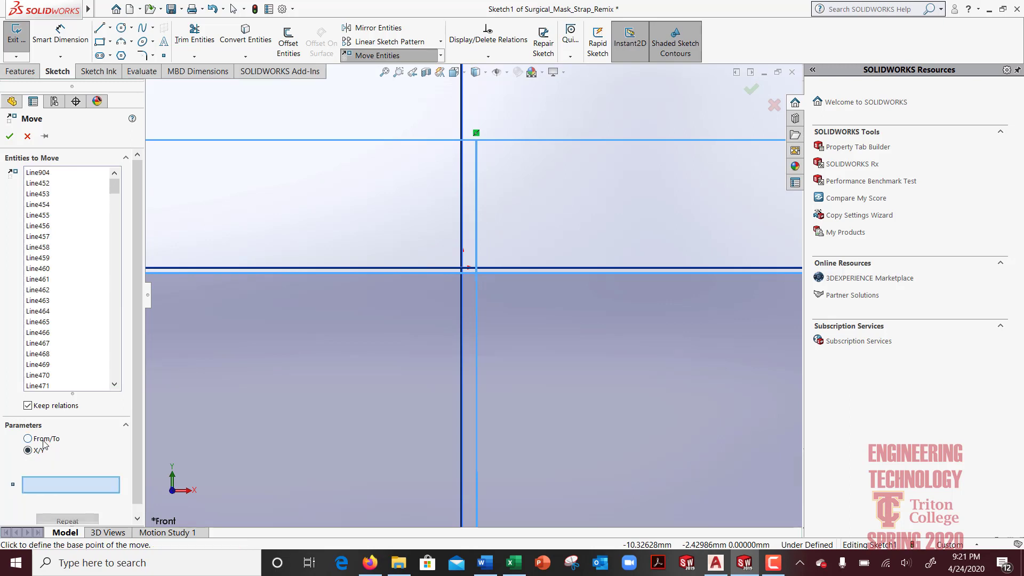
click(478, 275)
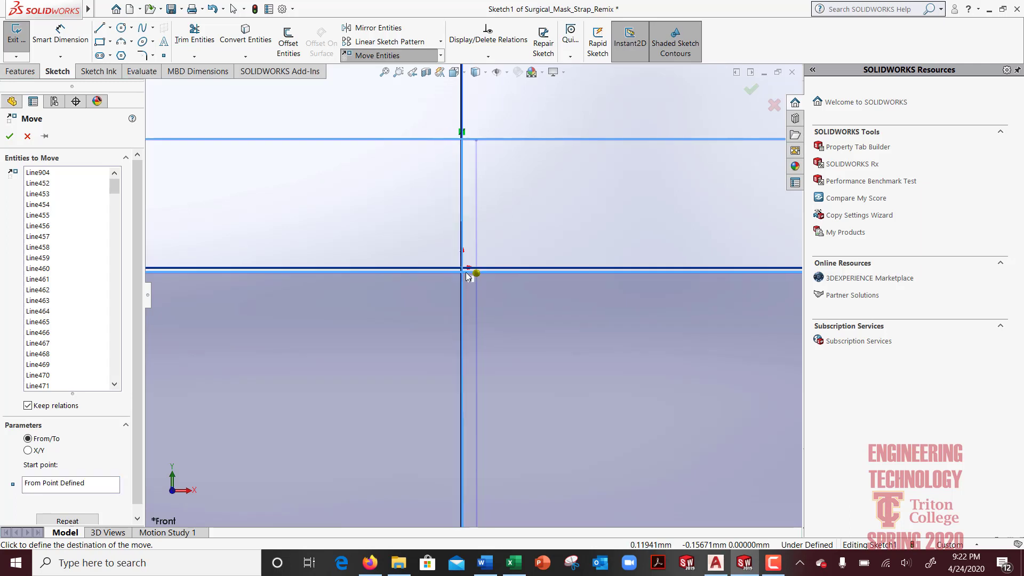
click(471, 277)
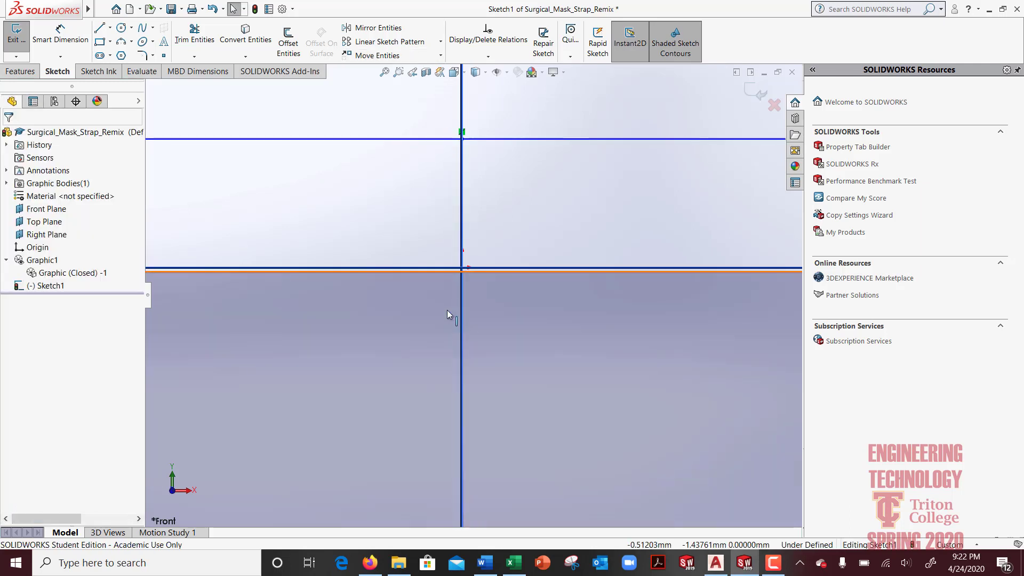
- Trim the upper and lower horizontal centre edges right of the vertical line to the closest intersection, accepting deletion of the midpoint relations
key(f)
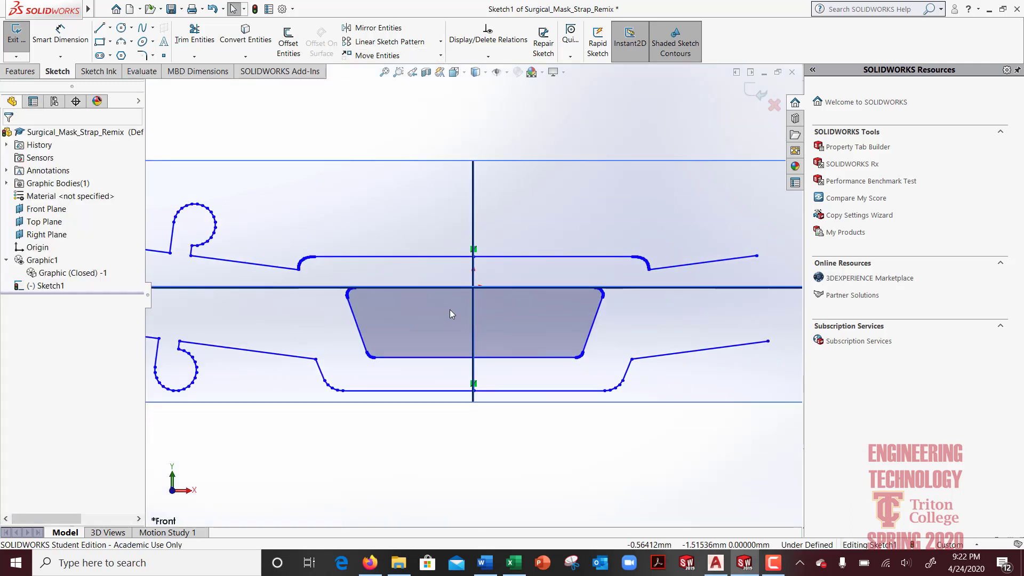
click(195, 33)
click(544, 258)
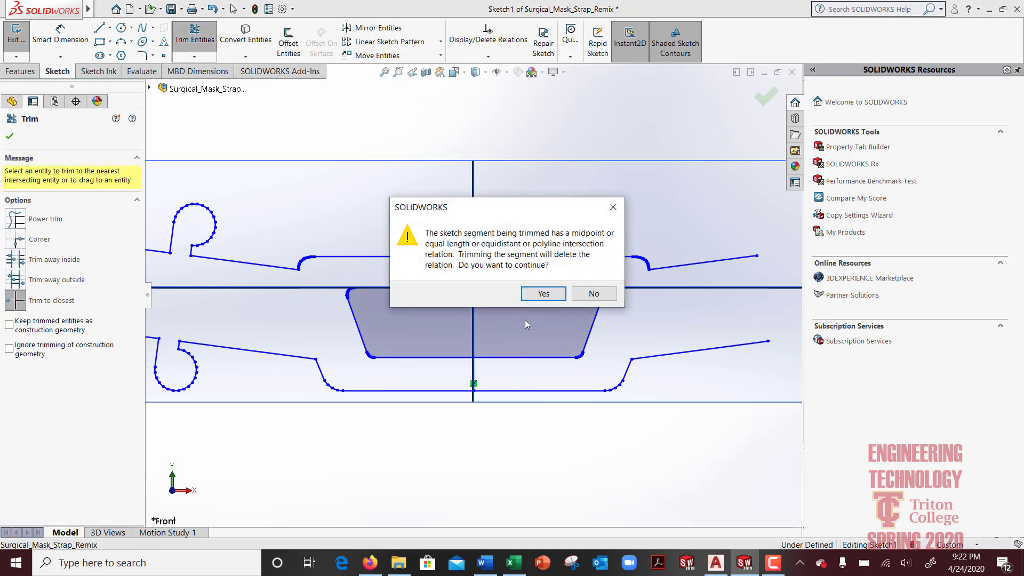
click(542, 293)
click(520, 390)
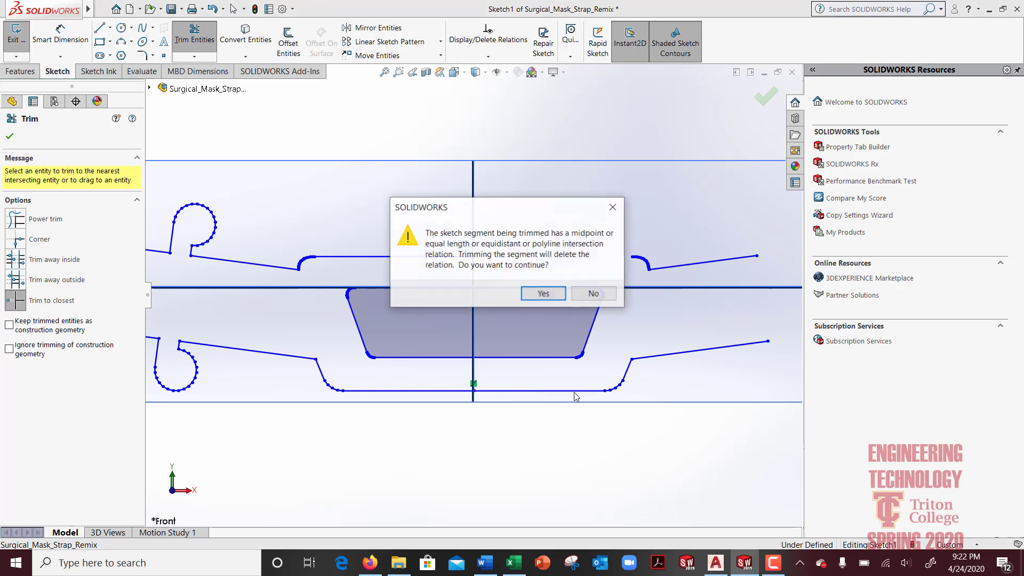
click(542, 293)
scroll(543, 297, up, 3)
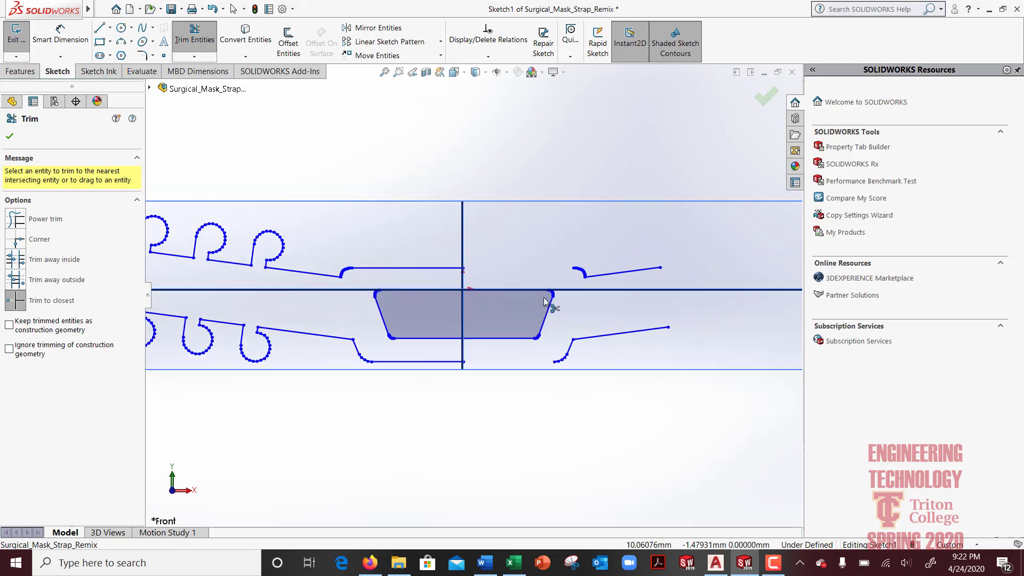
key(Escape)
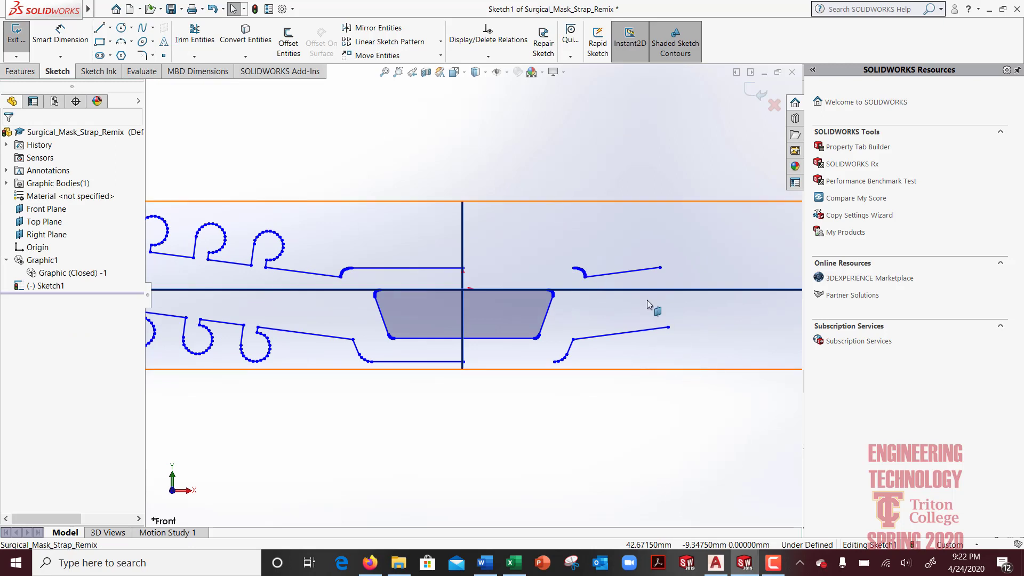
- Delete the leftover upper and lower outline pieces on the strap's right half, keeping the central trapezoid
drag(573, 244, 728, 369)
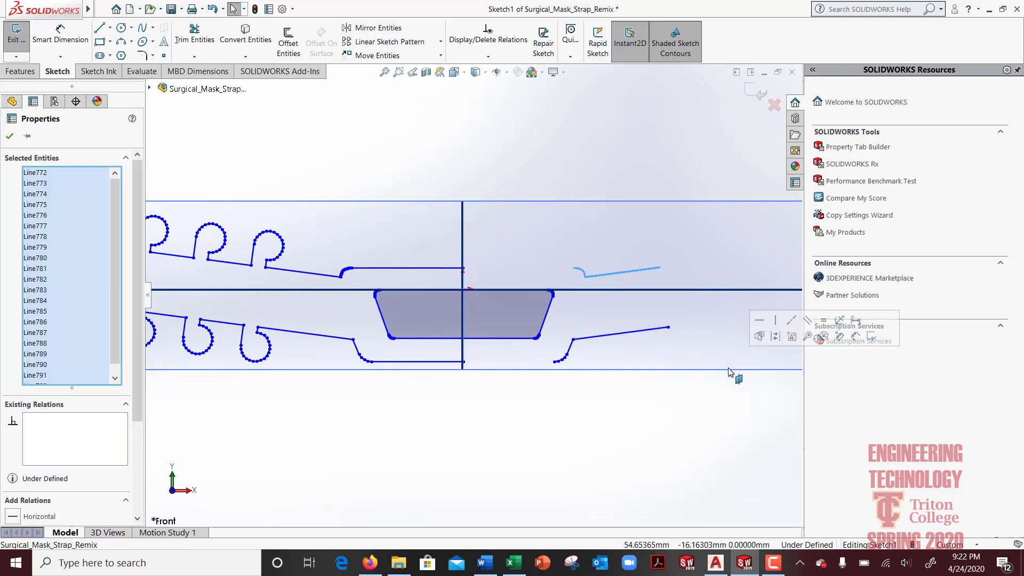
key(Delete)
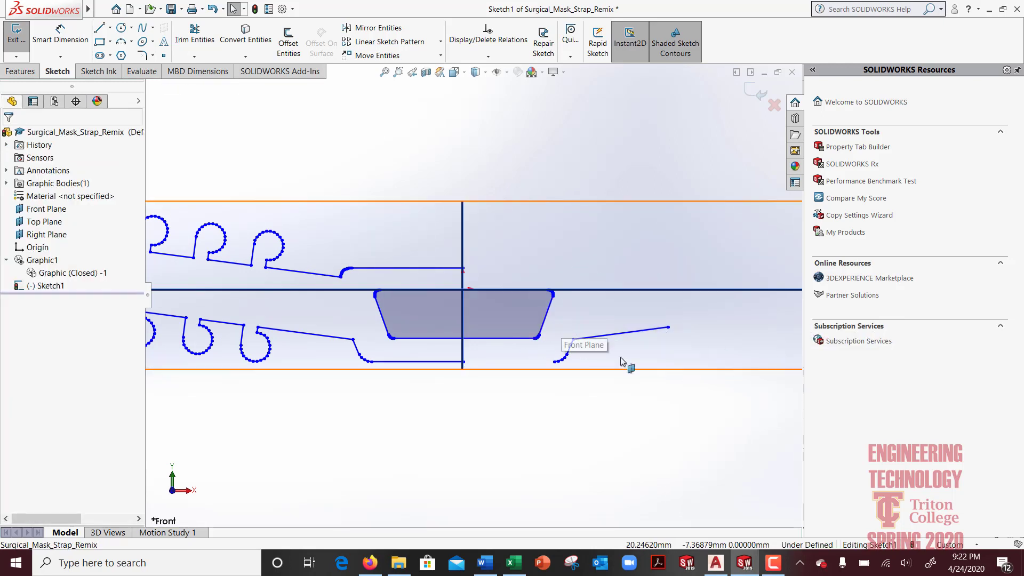
drag(560, 324, 736, 414)
key(Delete)
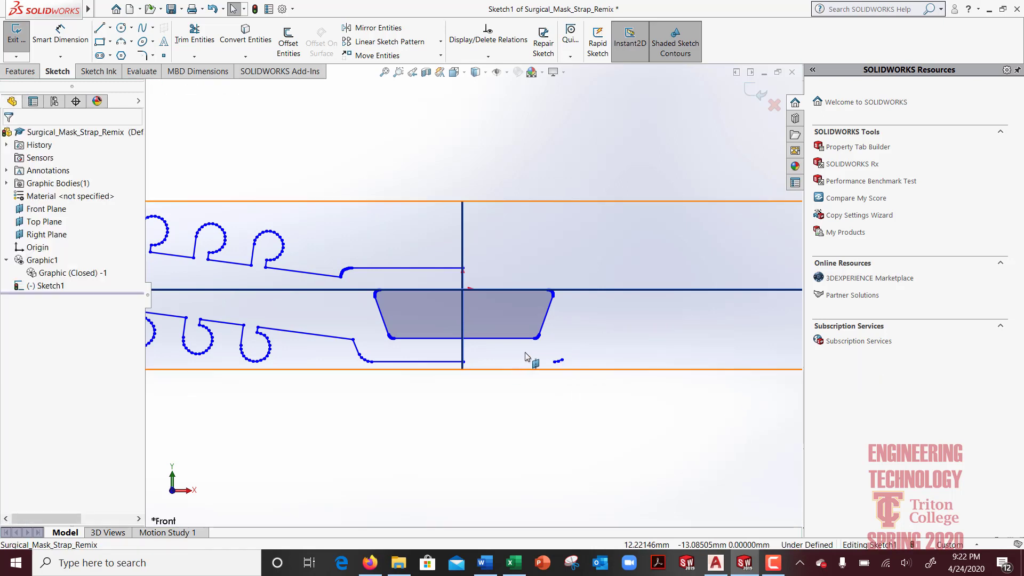
drag(532, 354, 659, 422)
key(Delete)
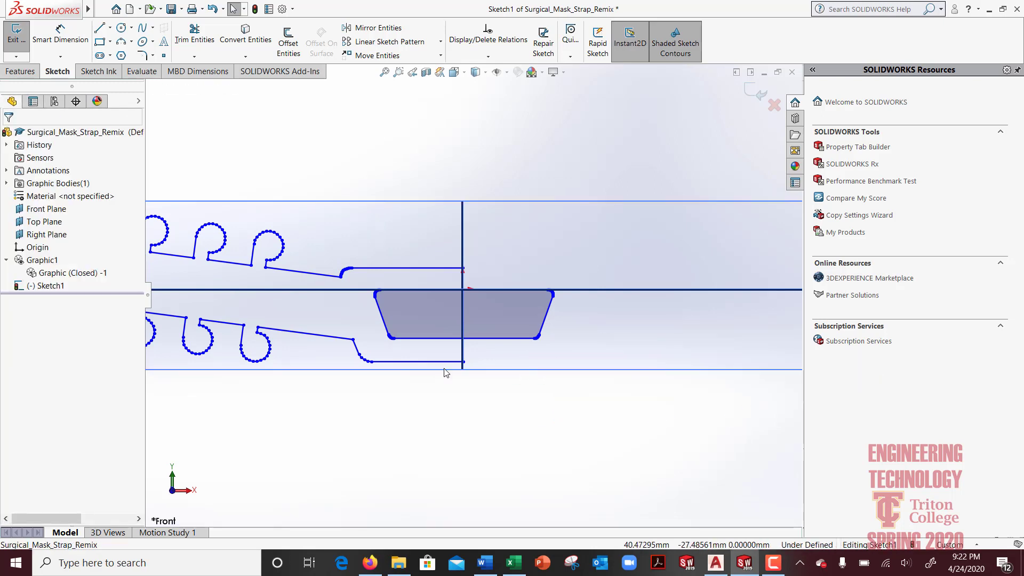
- Exit the sketch and save the part as Surgical_Mask_Strap_Remix in the Mask Keeper files folder
scroll(457, 365, up, 5)
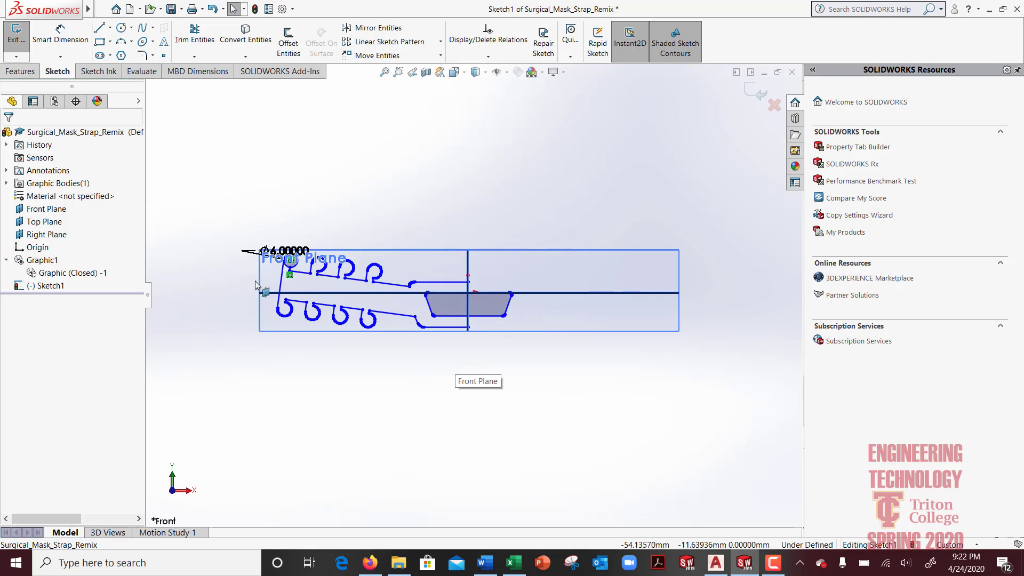
scroll(286, 293, down, 2)
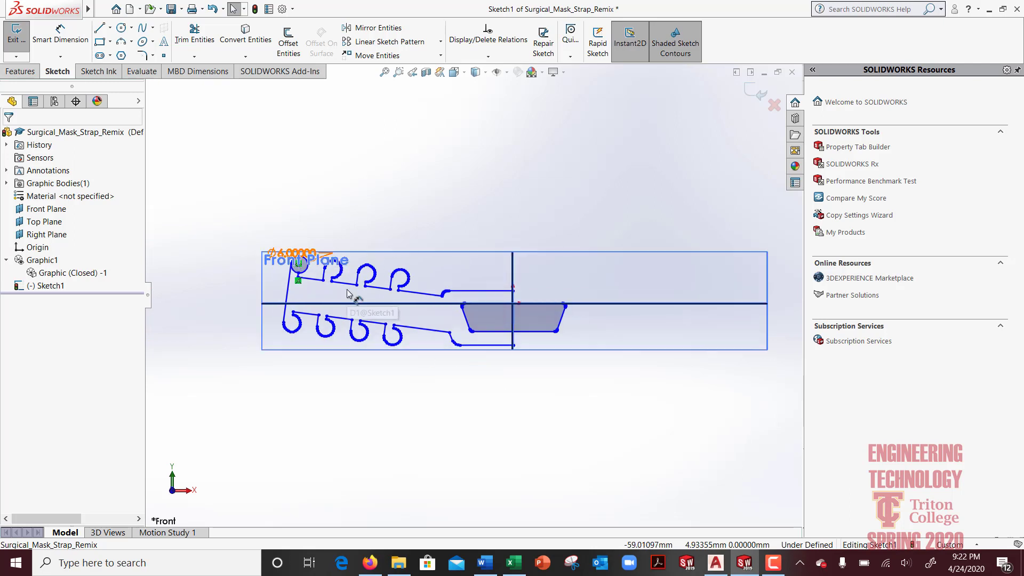
click(756, 96)
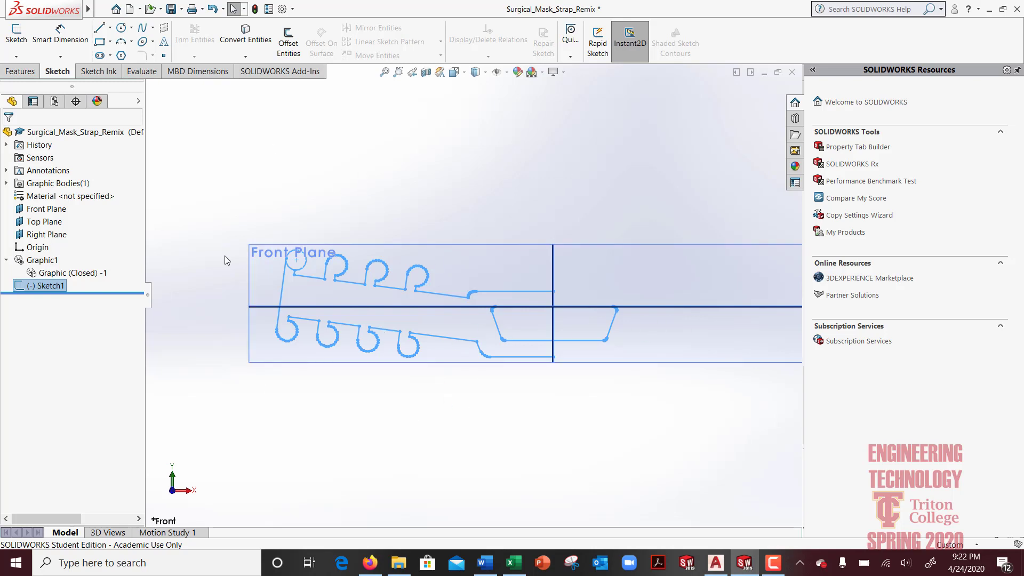
click(171, 9)
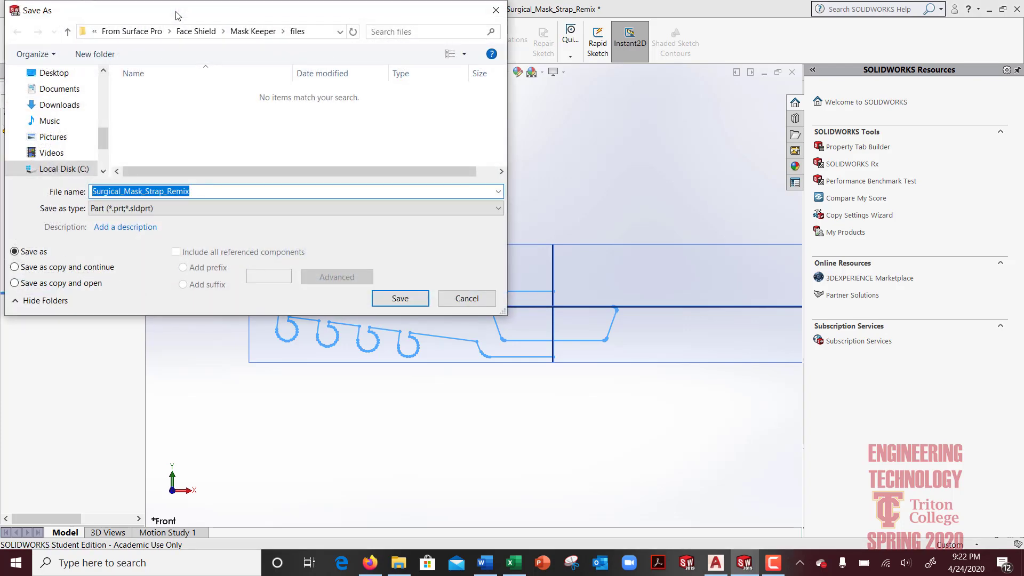
click(401, 298)
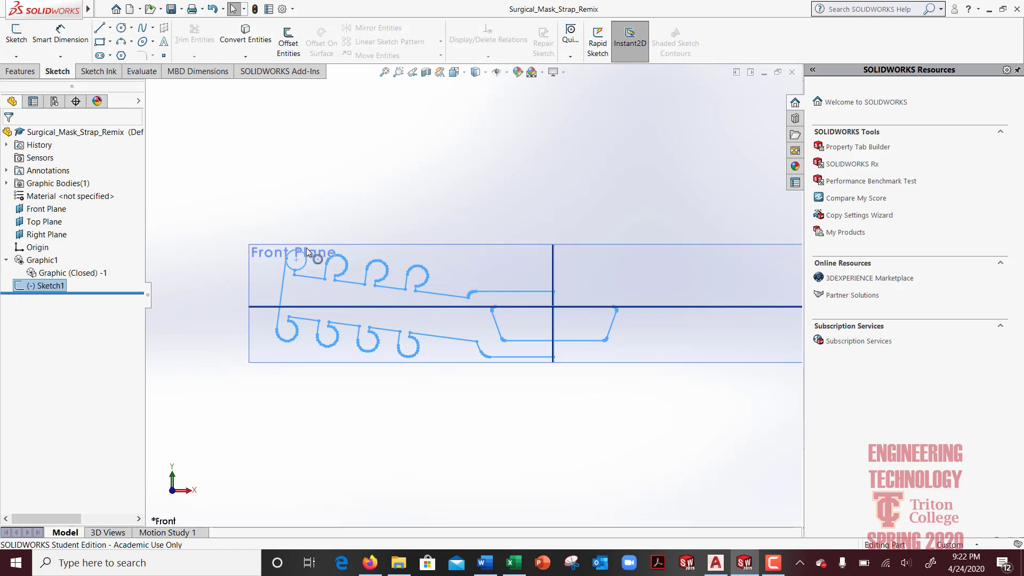
right_click(315, 227)
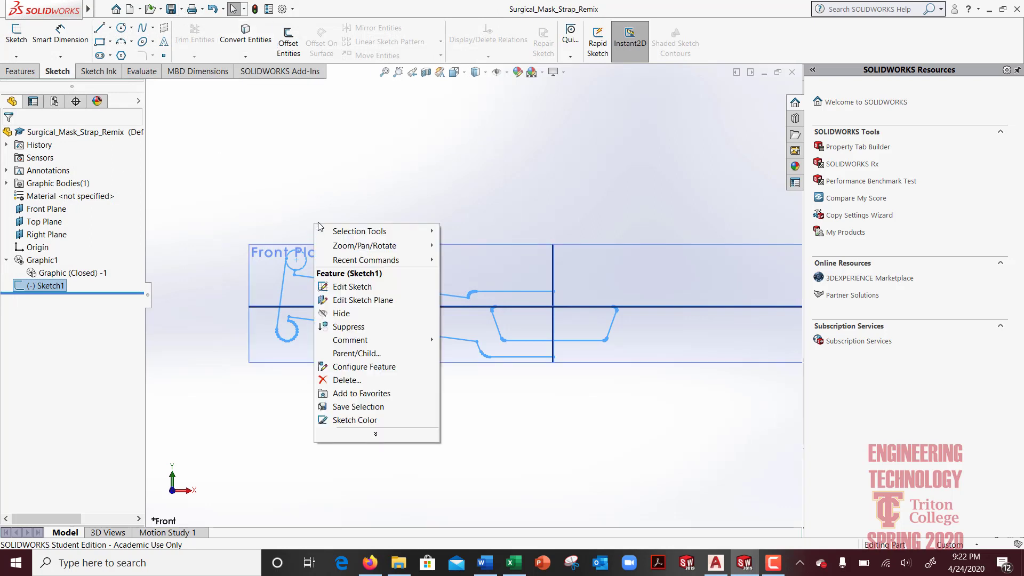
click(253, 234)
click(46, 285)
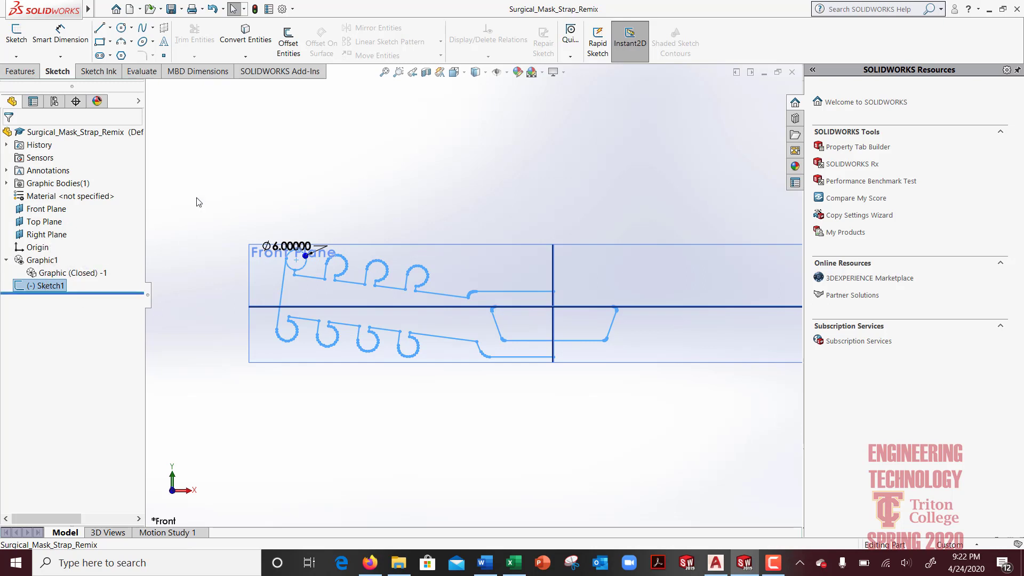
right_click(217, 188)
click(438, 163)
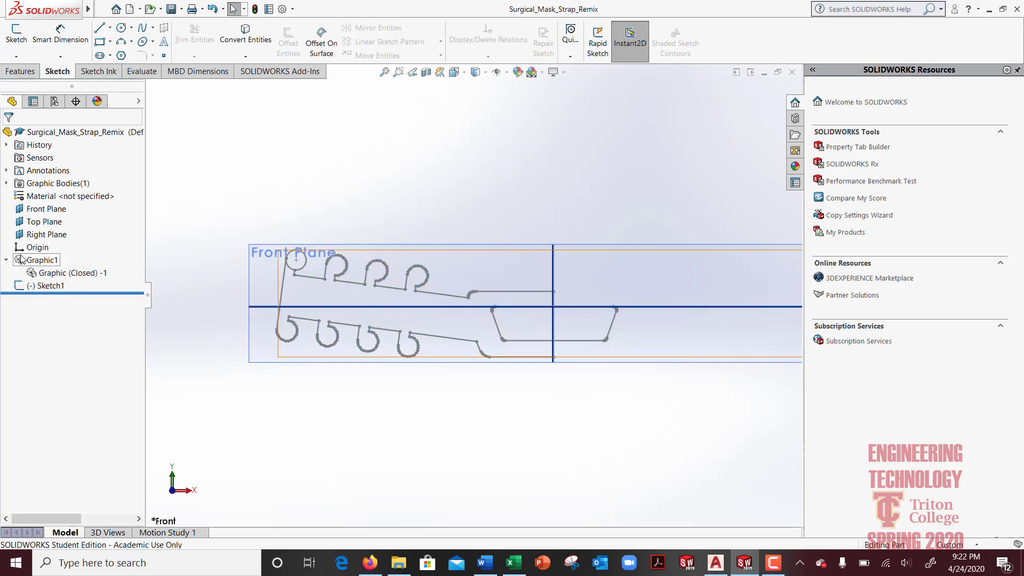
click(36, 287)
right_click(36, 288)
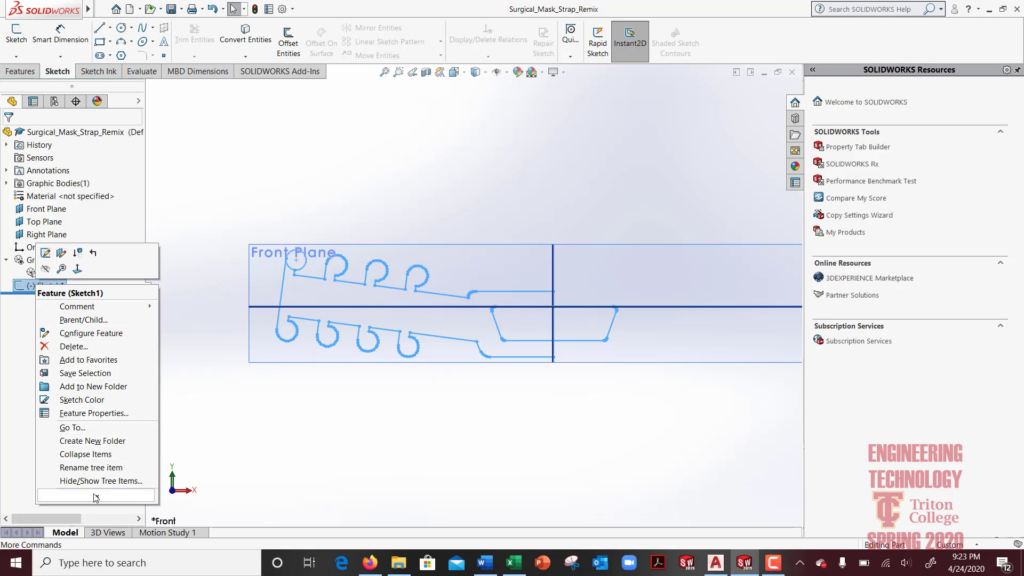
mouse_move(97, 496)
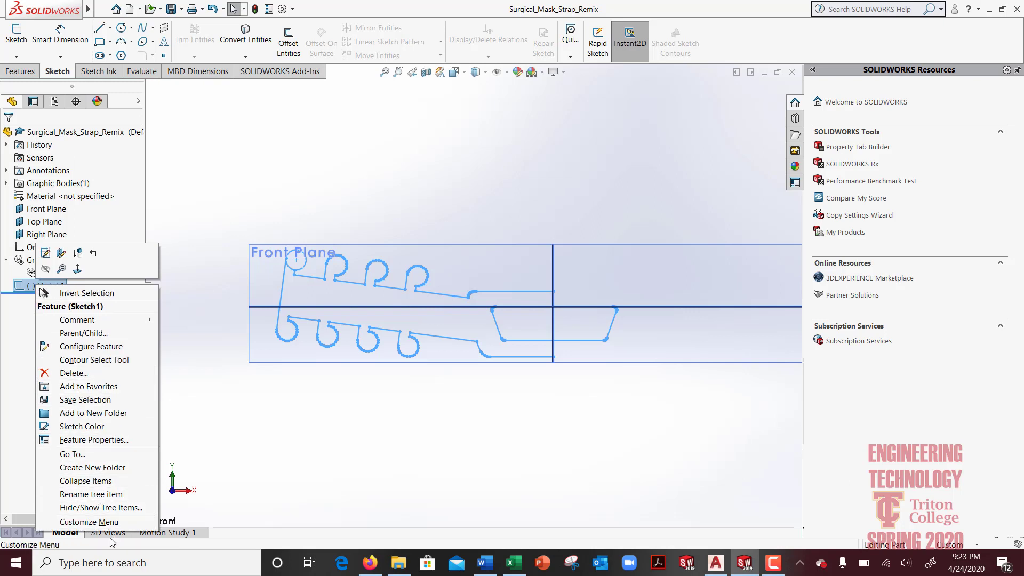
click(186, 229)
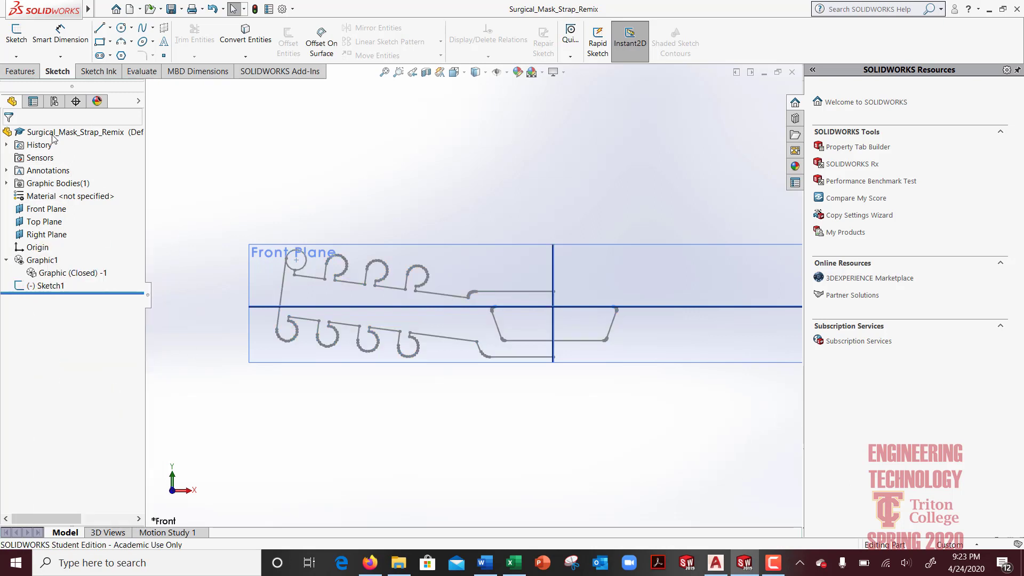
- Start saving a copy of the part in the Mask Keeper files folder, choosing the Dxf (*.dxf) format
click(103, 9)
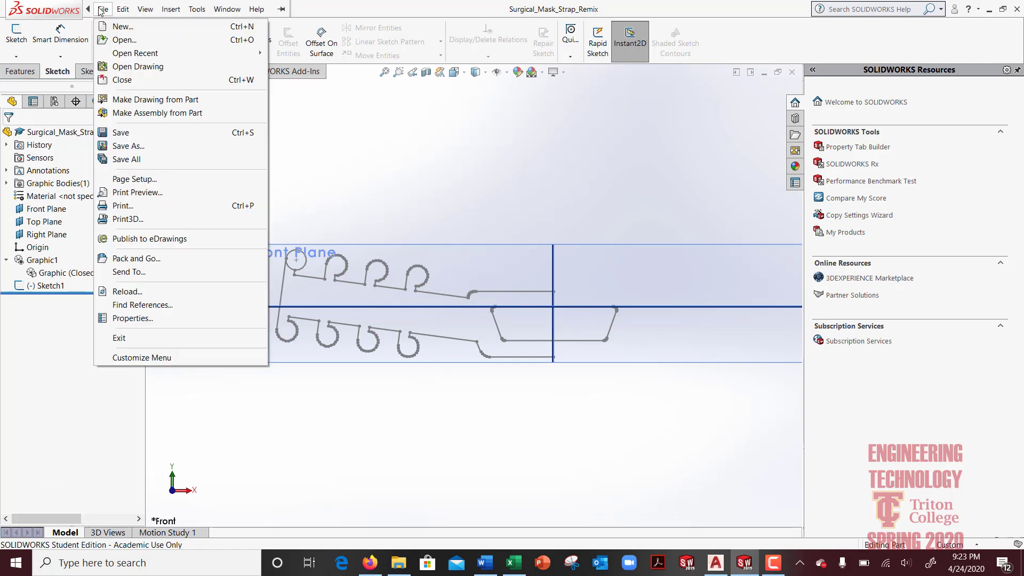
click(129, 146)
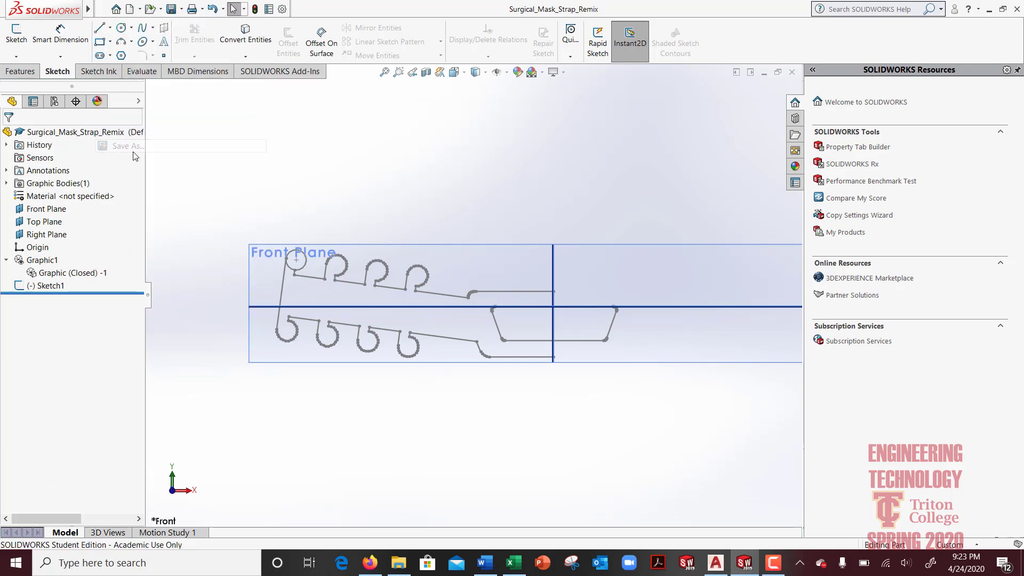
click(198, 209)
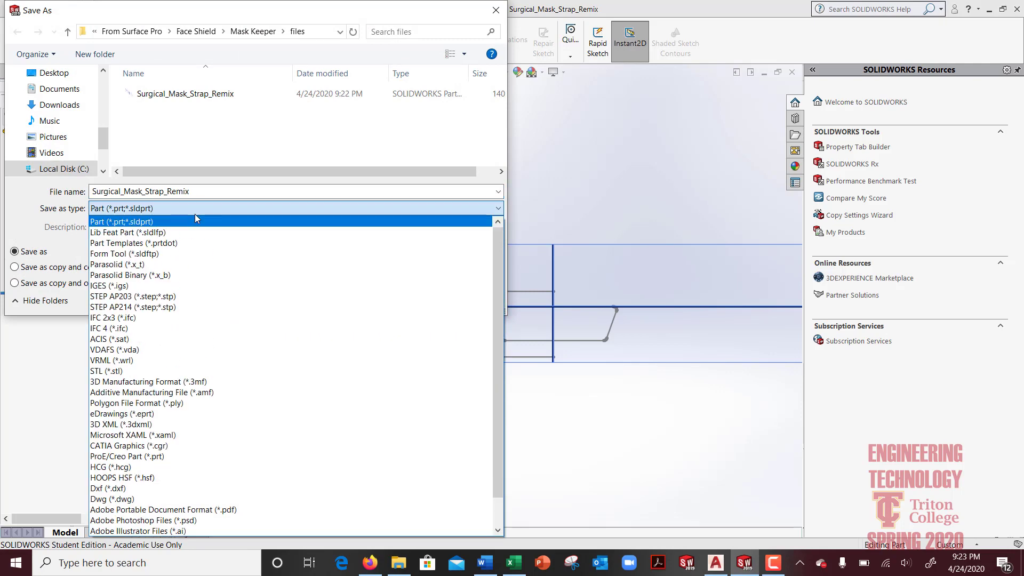
scroll(140, 320, down, 1)
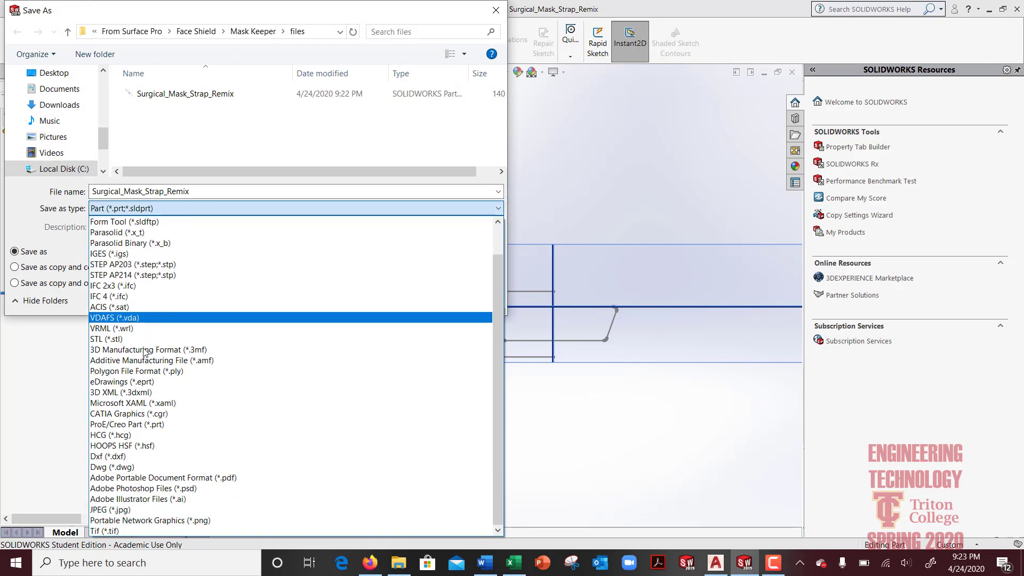
click(122, 460)
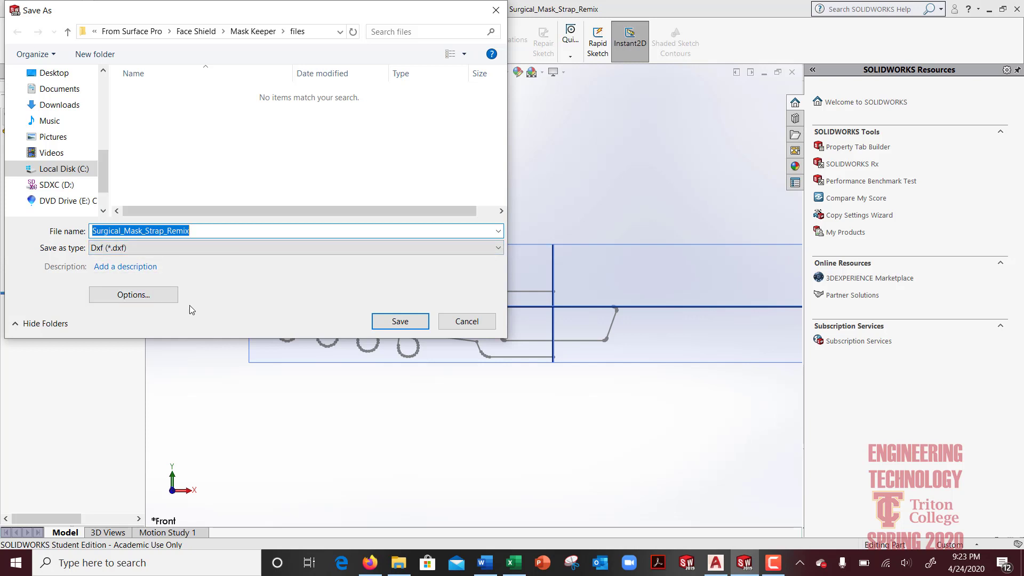
- Set the DXF/DWG export version to R12 in the export options and accept them
click(129, 300)
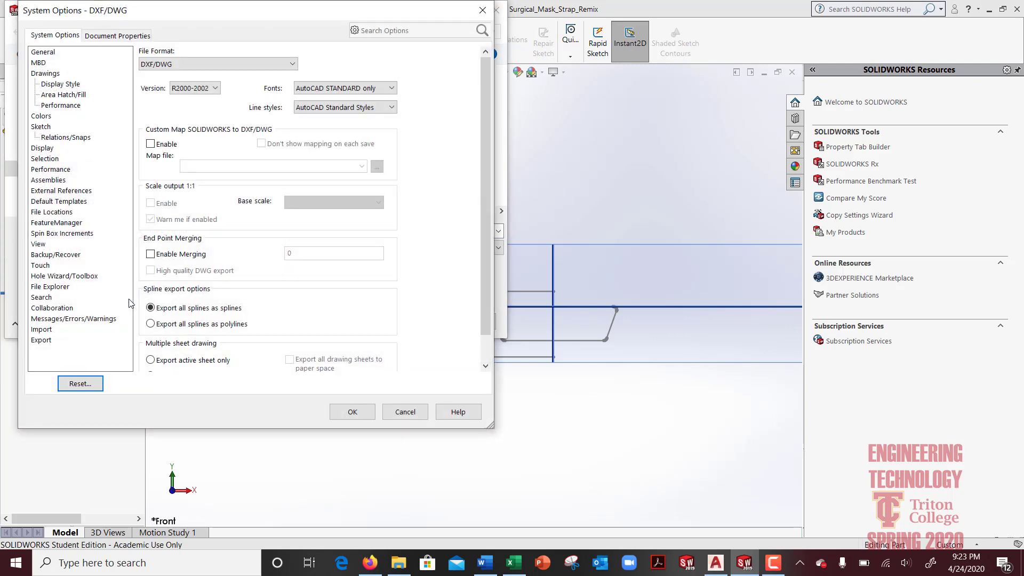
click(207, 88)
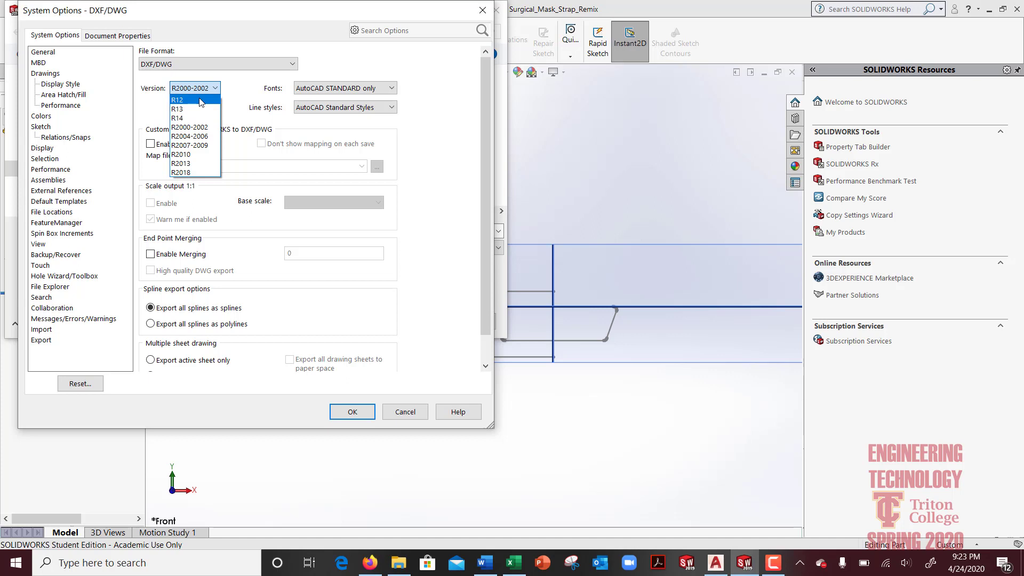
click(201, 101)
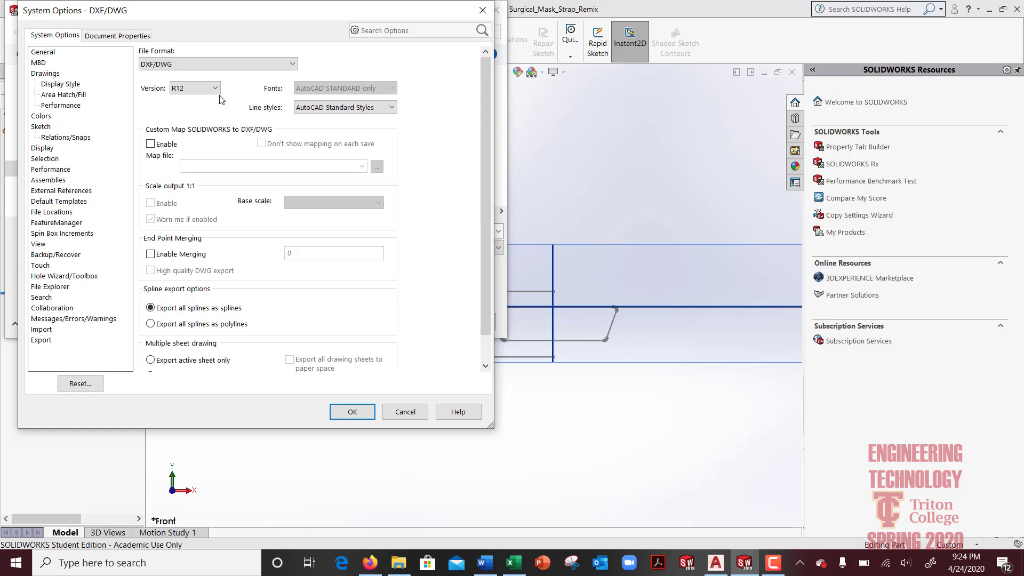
click(214, 89)
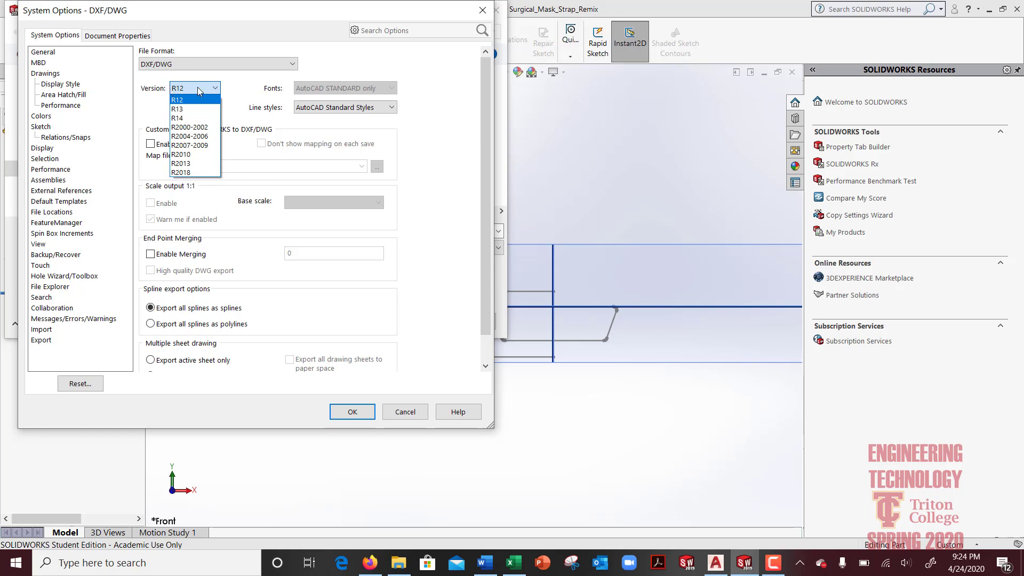
click(188, 101)
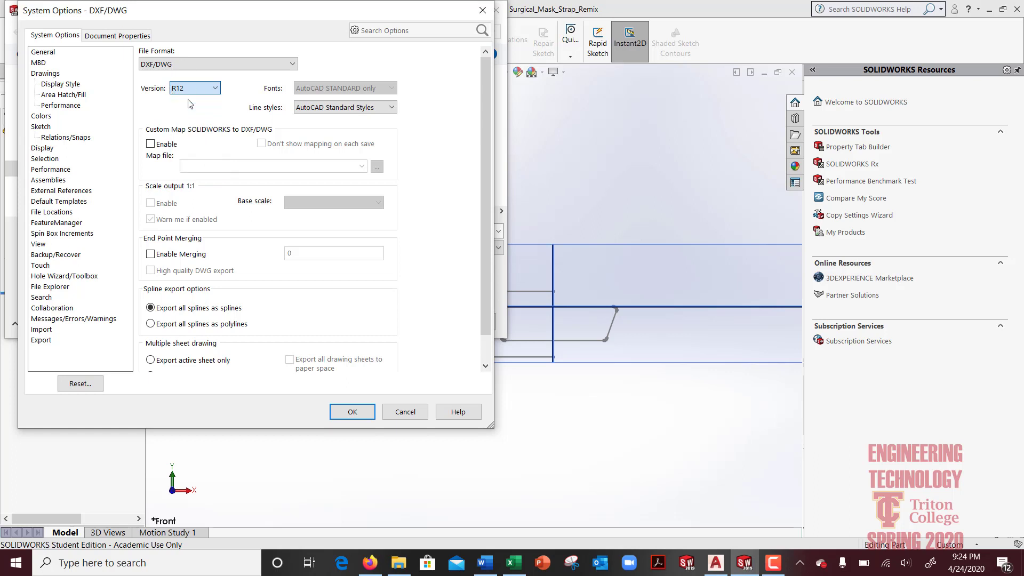
click(360, 409)
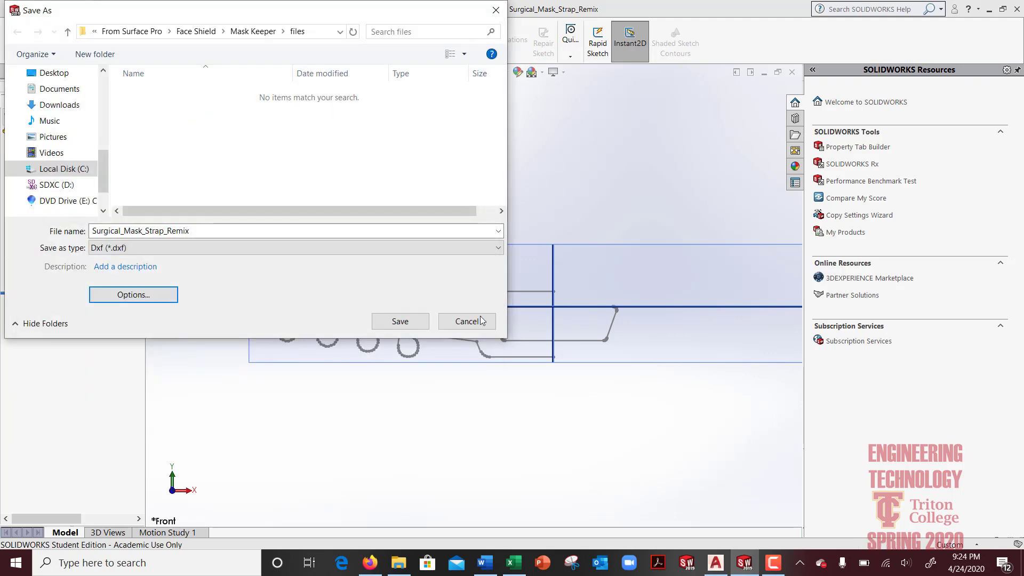
- Save Surgical_Mask_Strap_Remix as a single DXF file of the *Current annotation view, keeping all entities in the cleanup preview
click(400, 321)
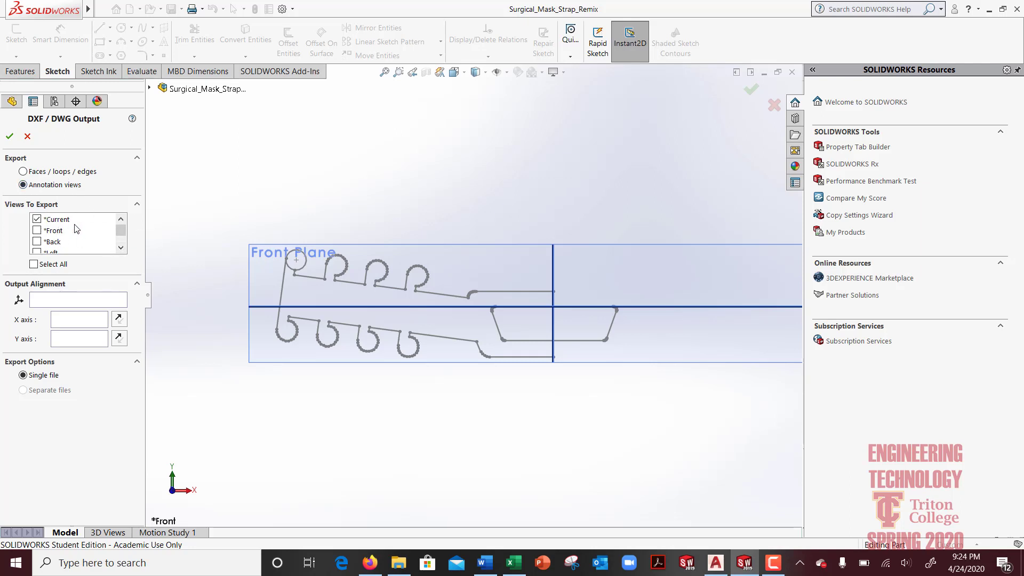
click(15, 141)
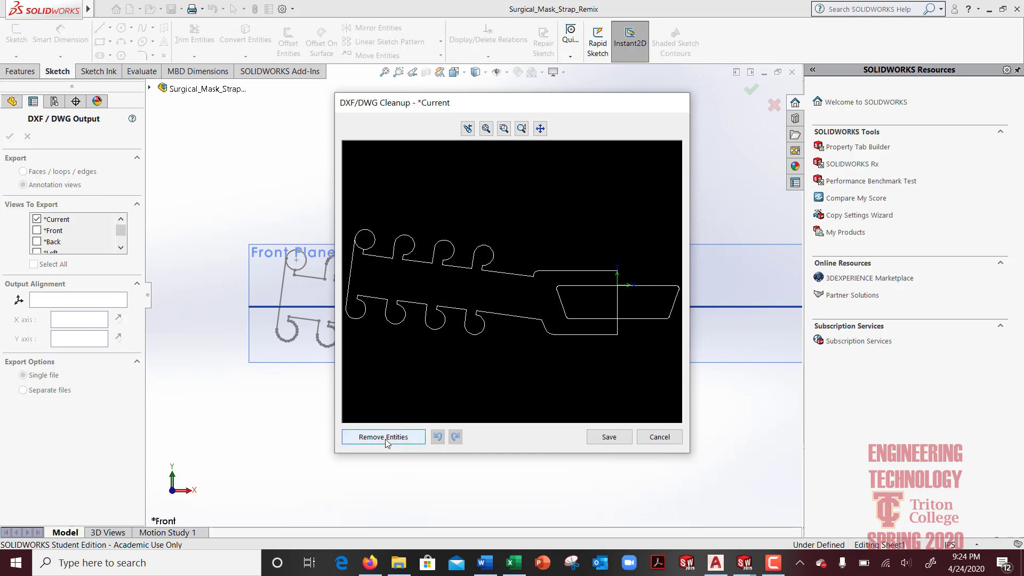
click(609, 437)
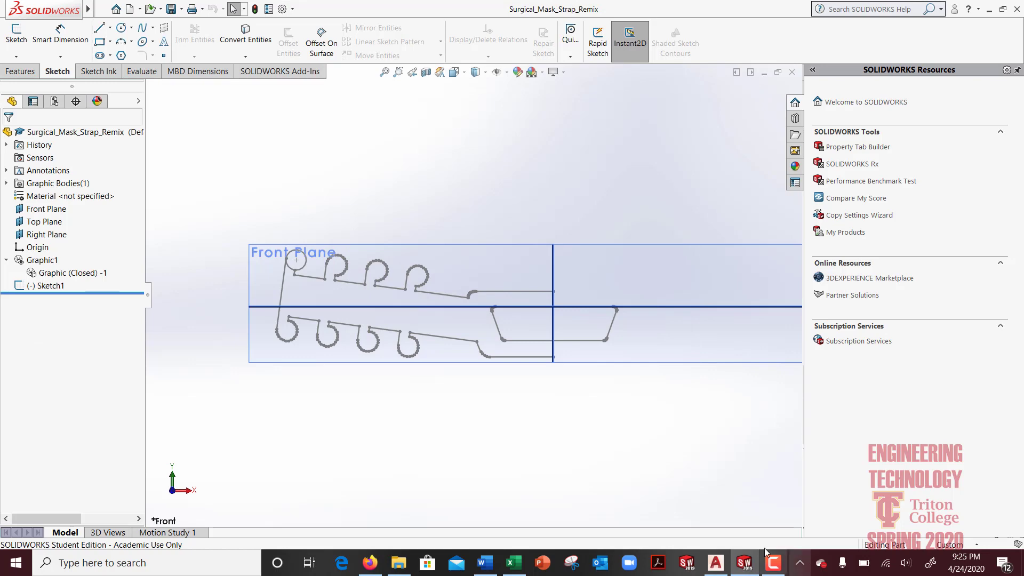
- Switch to AutoCAD and frame the open ear saver drawing
click(715, 562)
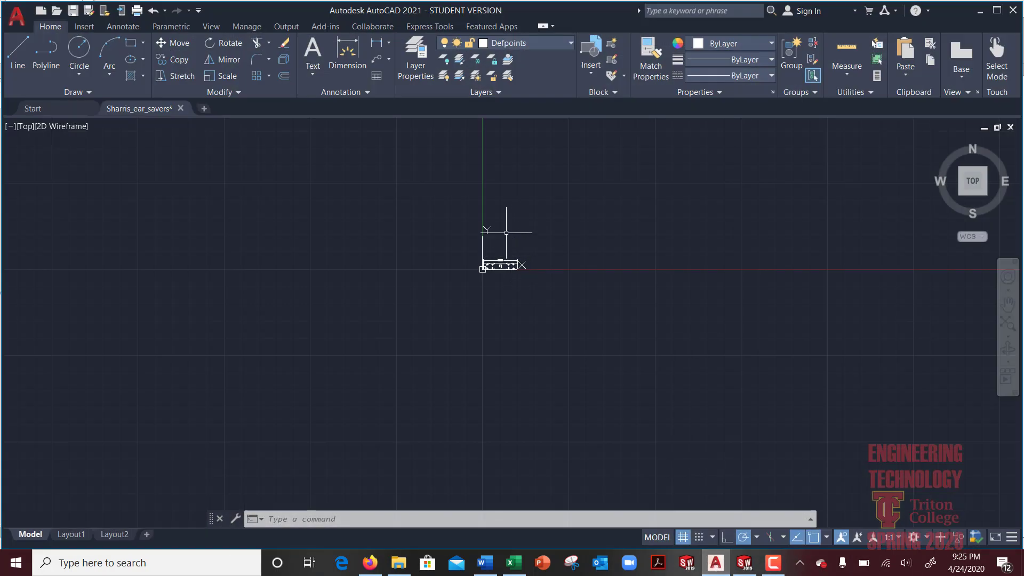
scroll(505, 217, up, 5)
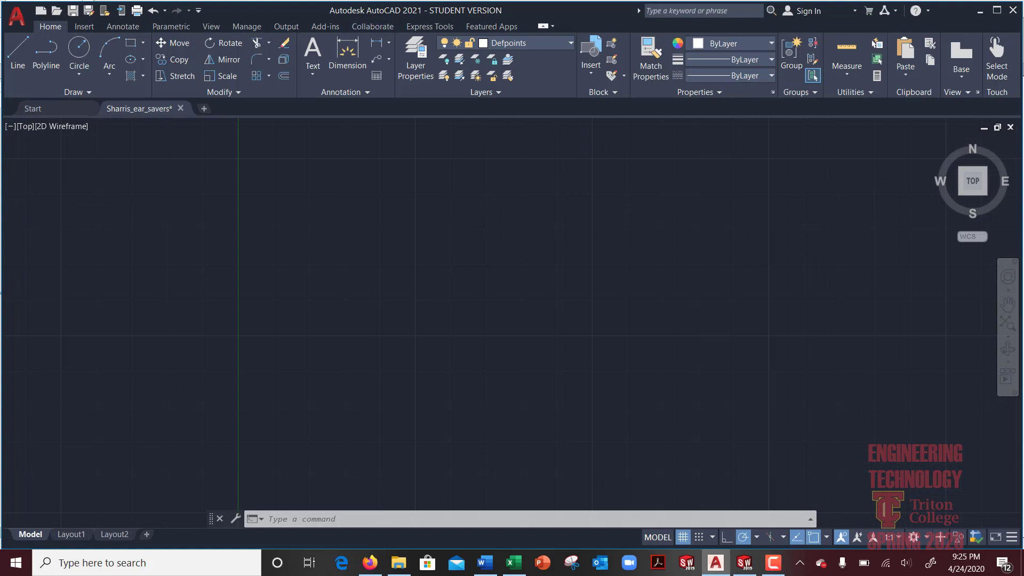
scroll(445, 228, down, 3)
scroll(429, 389, up, 4)
middle_drag(428, 389, 421, 258)
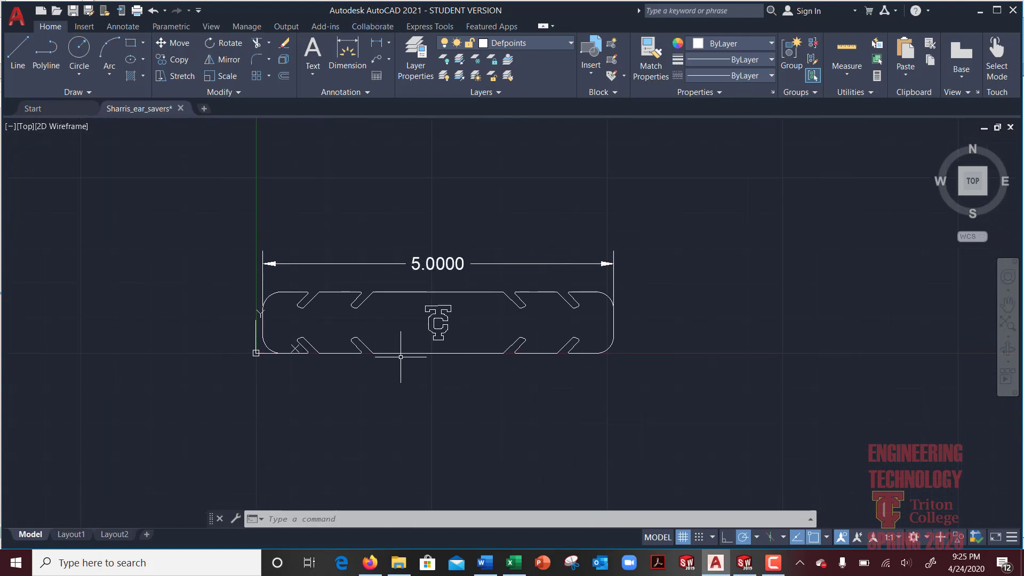
- Try to import the Surgical_Mask_Strap_Remix file as another format into the open ear saver drawing
click(17, 18)
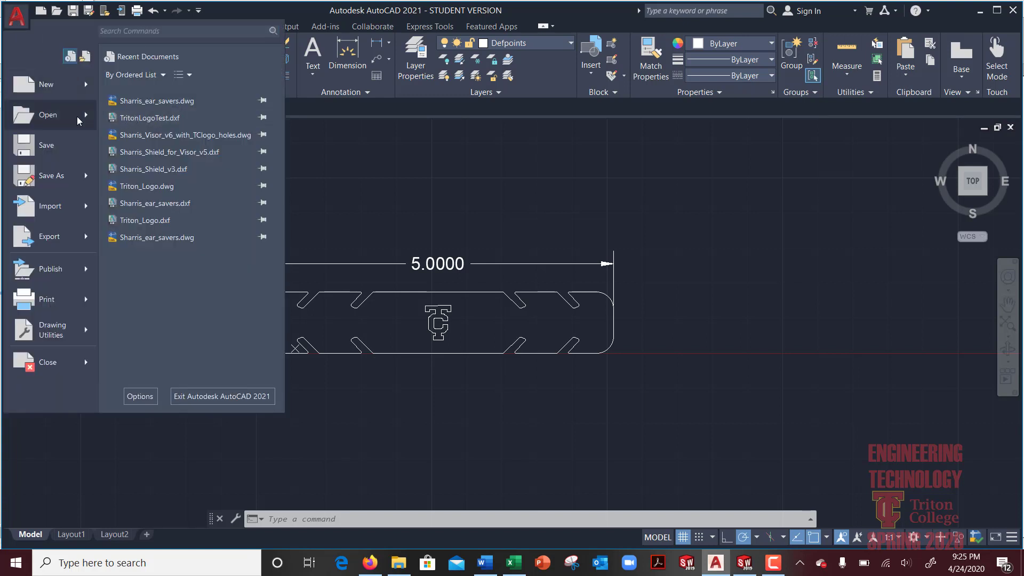
mouse_move(77, 120)
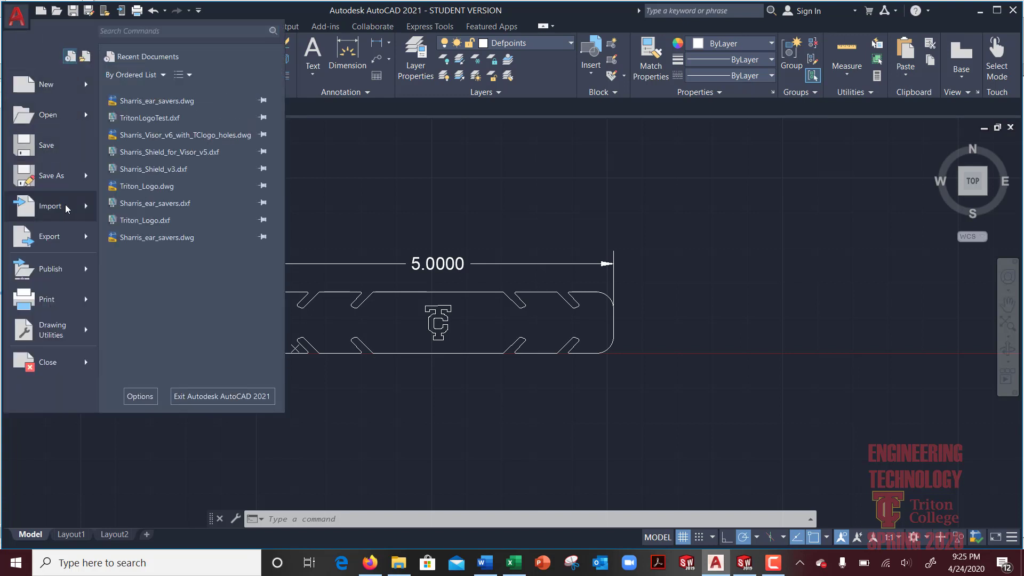
mouse_move(67, 208)
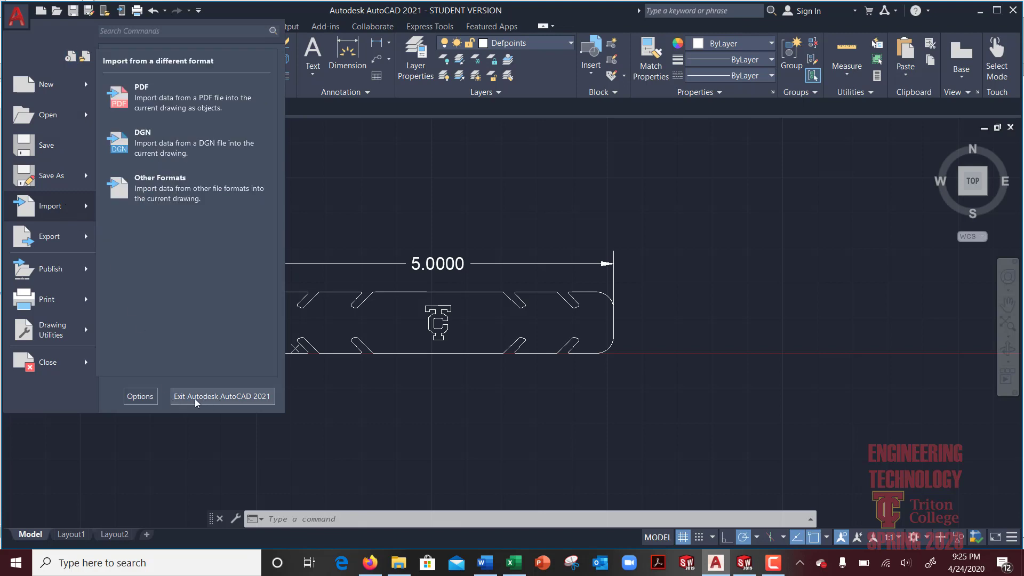
click(149, 191)
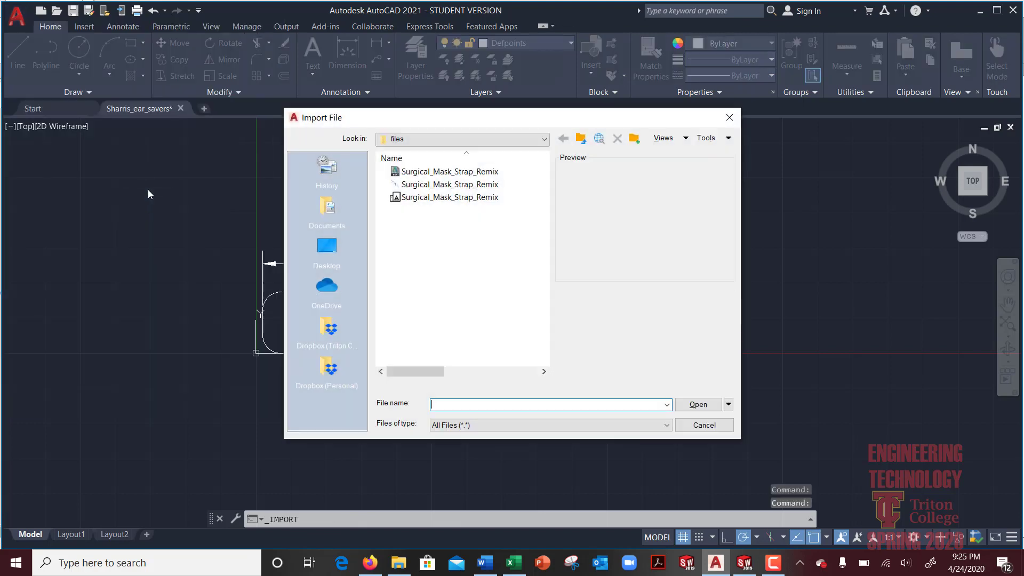
click(450, 172)
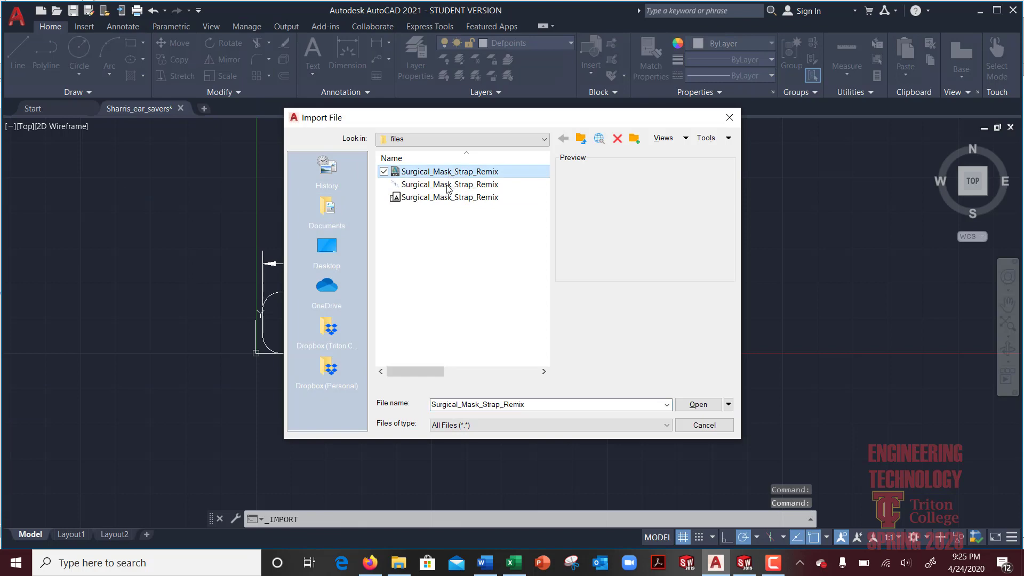
click(703, 404)
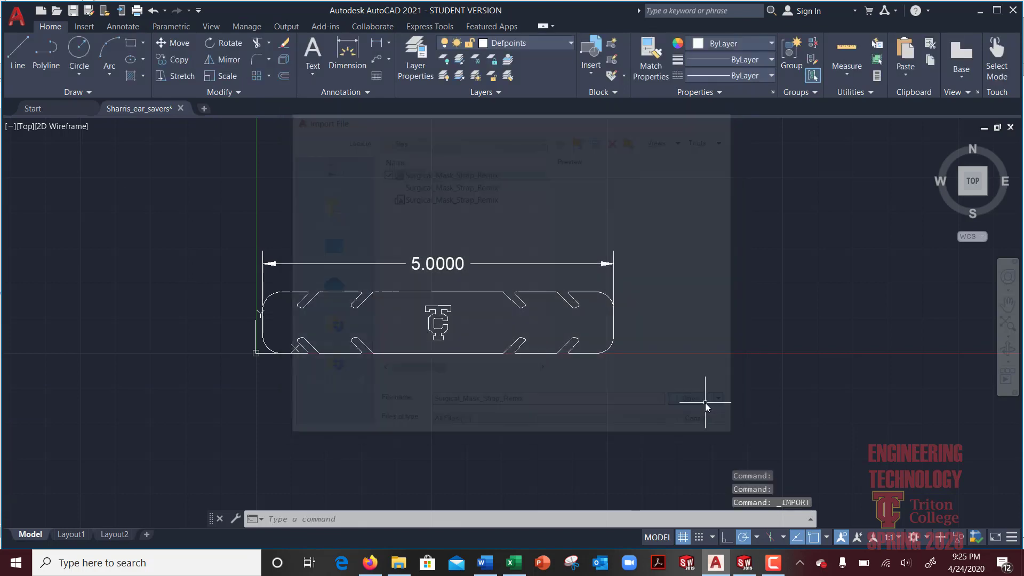
scroll(702, 297, down, 3)
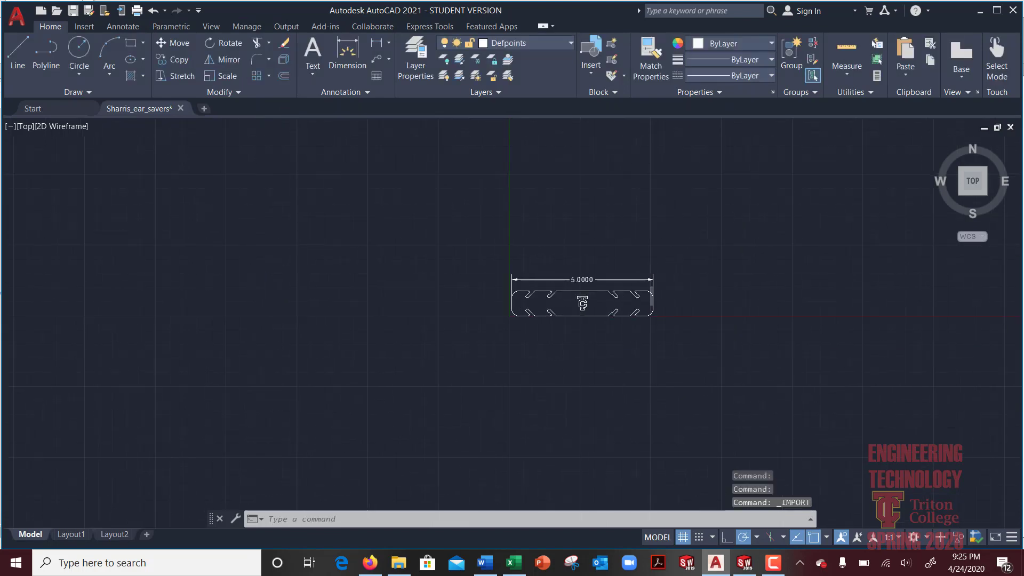
middle_click(663, 292)
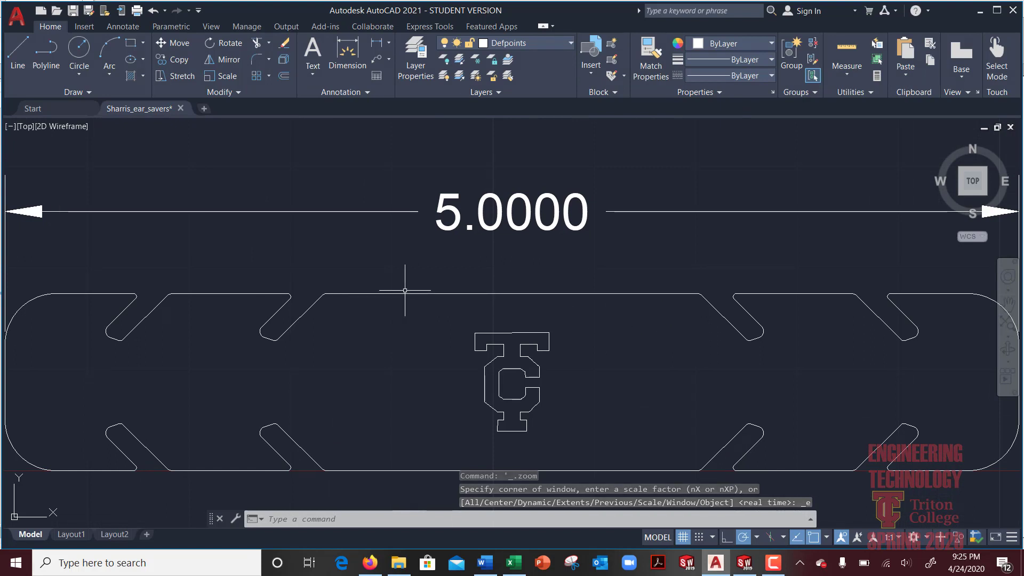
- Open the Surgical_Mask_Strap_Remix DXF from the files folder inside Face Shield's Mask Keeper folder
click(16, 16)
key(Escape)
key(ctrl+o)
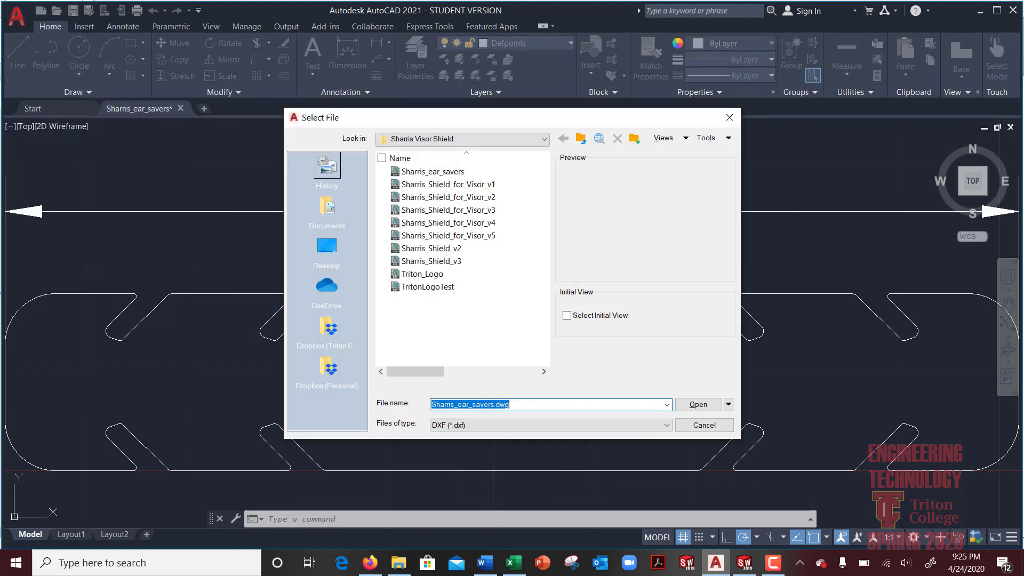
click(581, 138)
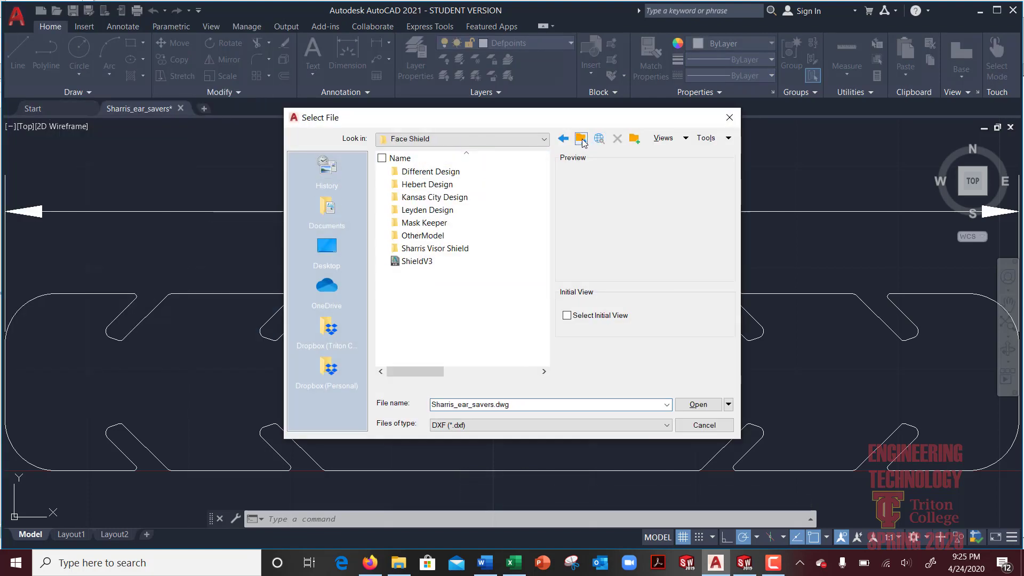
double_click(414, 223)
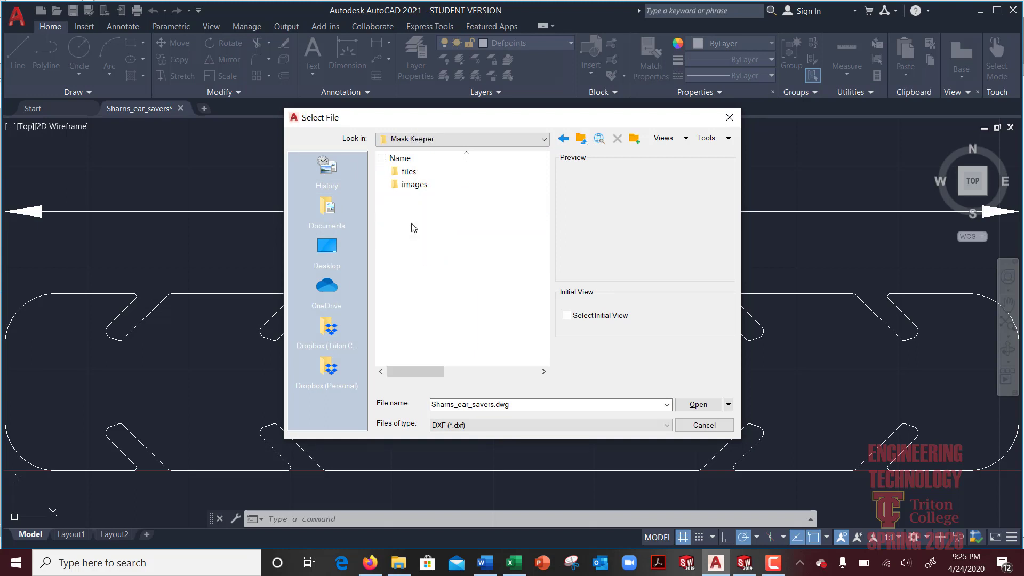
double_click(408, 171)
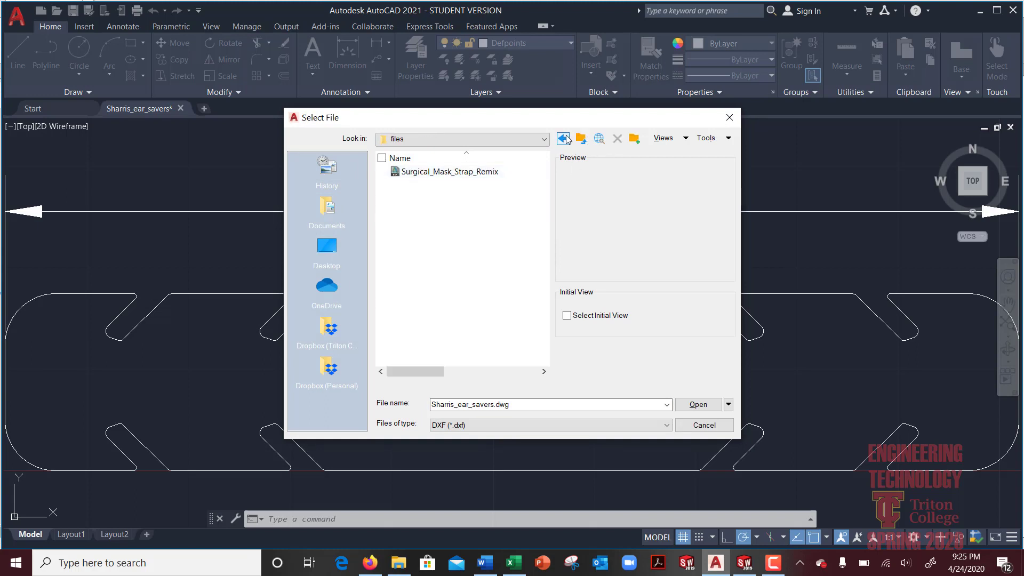
click(426, 173)
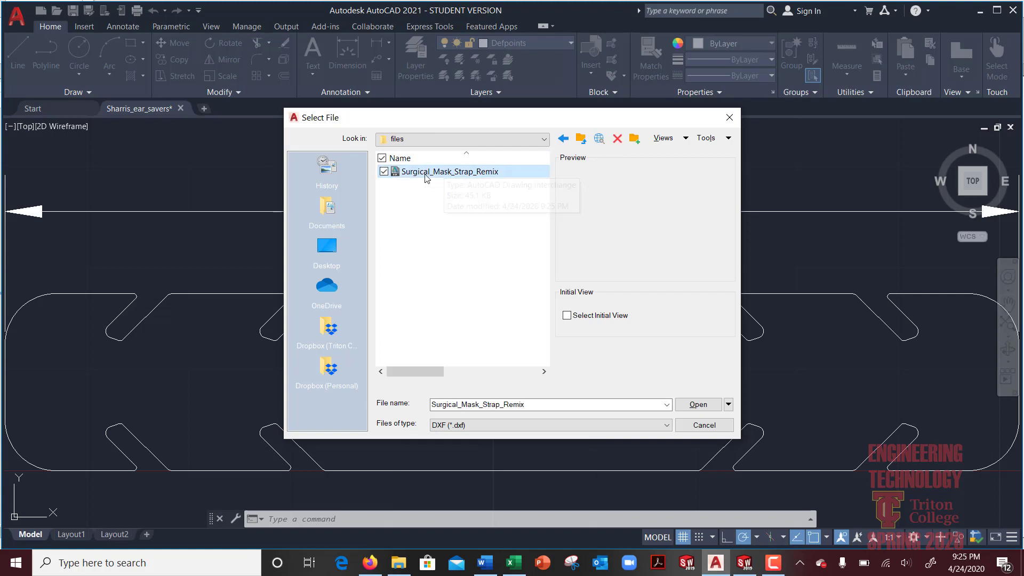
click(696, 403)
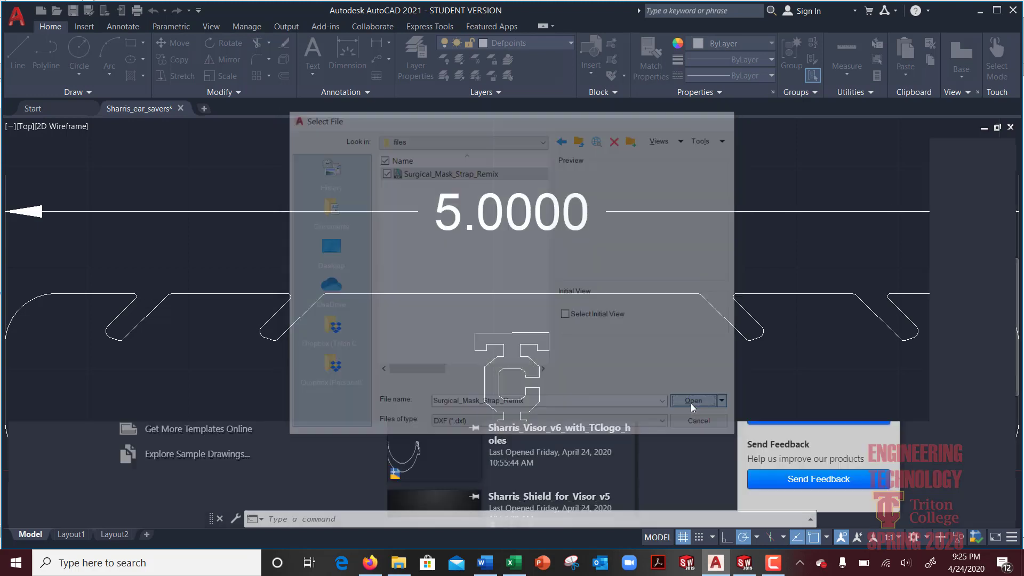
- Delete the two SOLIDWORKS educational notice text lines below the strap outline
scroll(548, 332, down, 2)
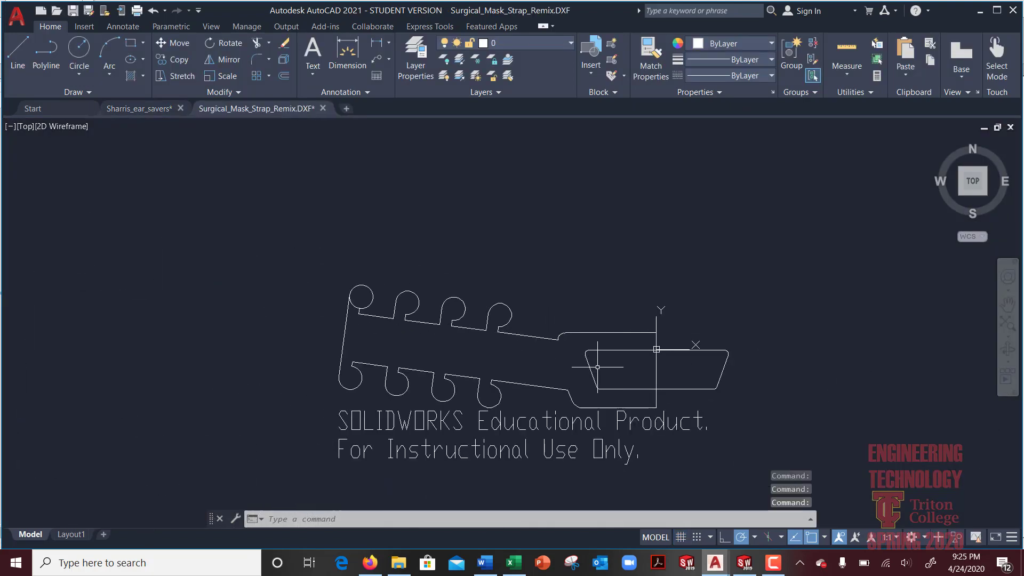
scroll(597, 367, down, 2)
middle_drag(631, 441, 583, 359)
scroll(583, 359, up, 2)
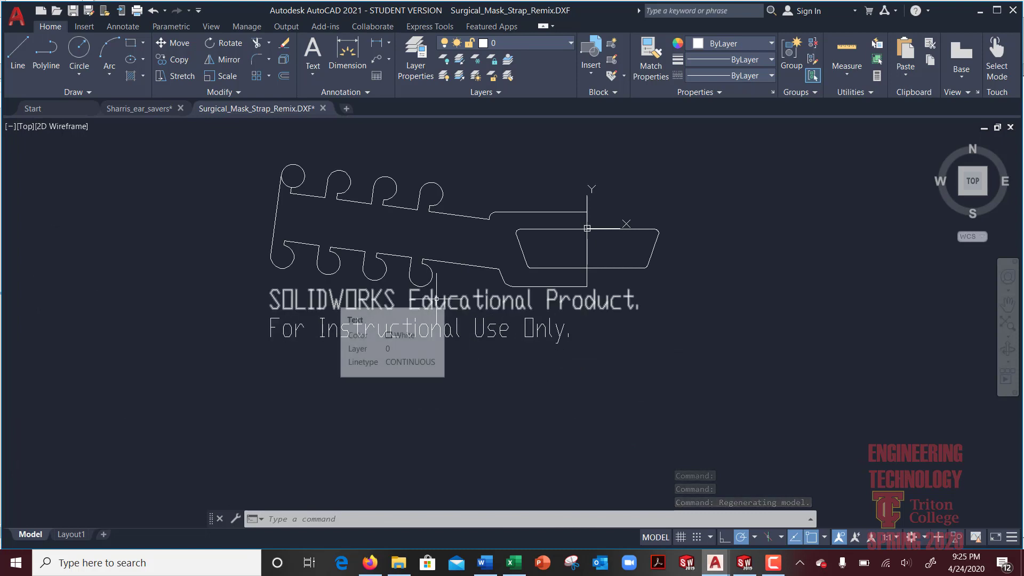
click(436, 298)
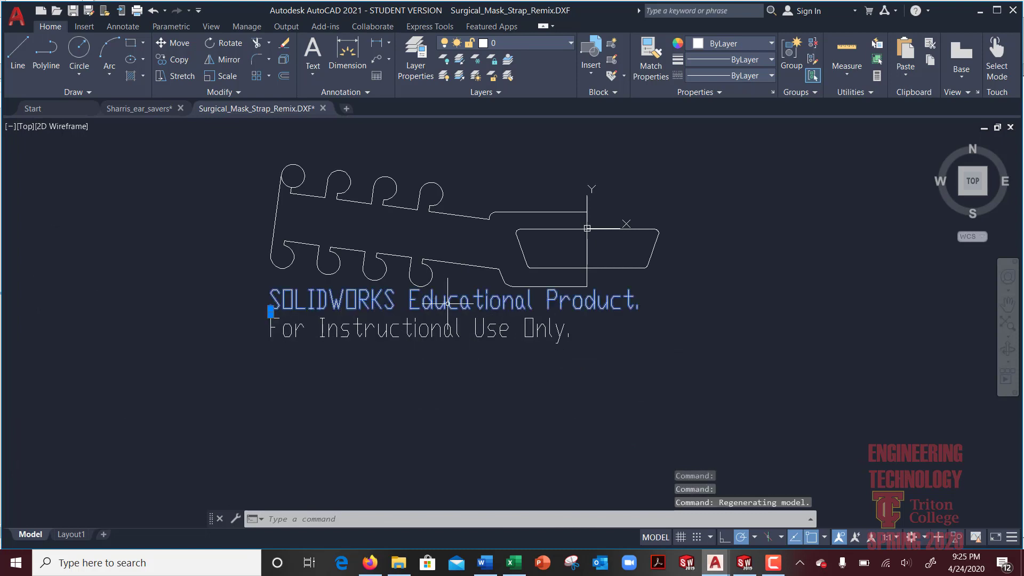
key(Delete)
click(485, 326)
key(Delete)
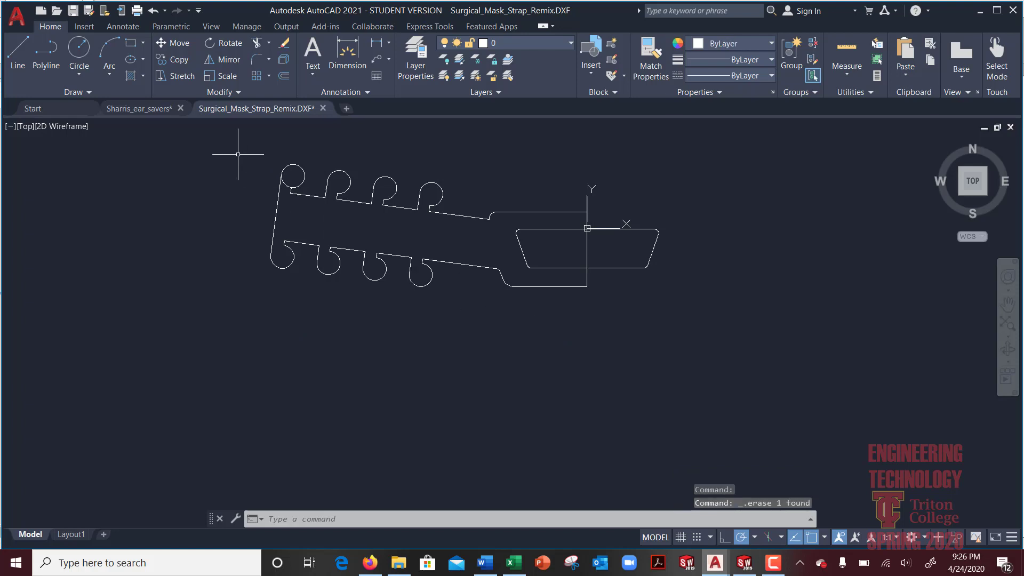
- Check the length type, precision and insertion scale in the drawing units settings, leaving them as they are
text(units)
key(Return)
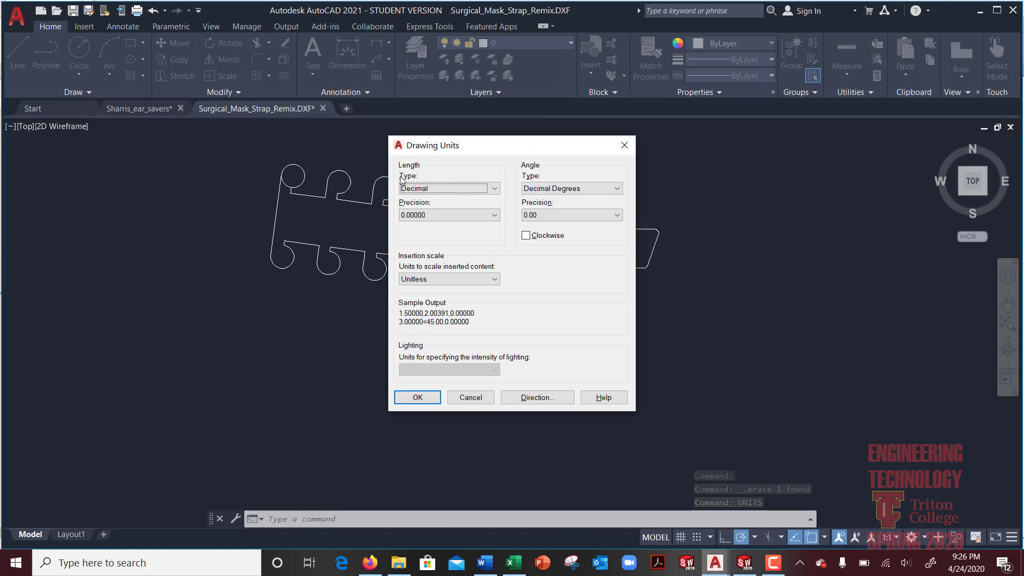
click(486, 401)
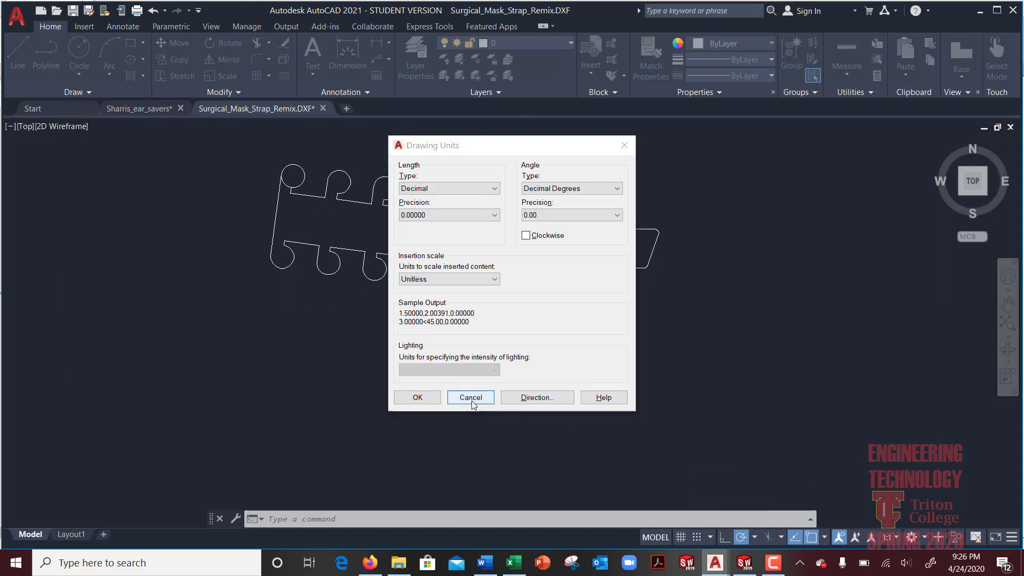
click(607, 295)
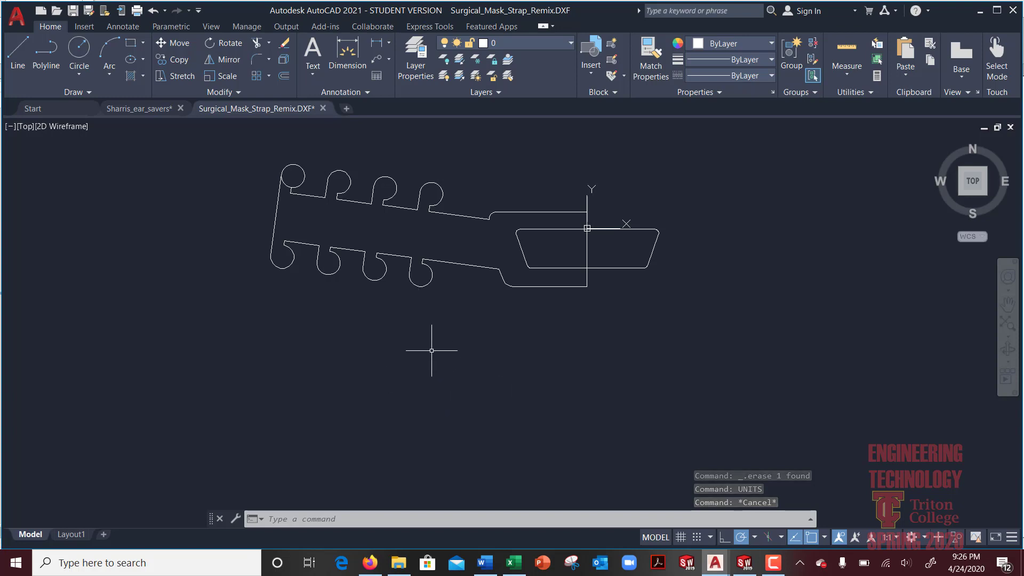
text(un)
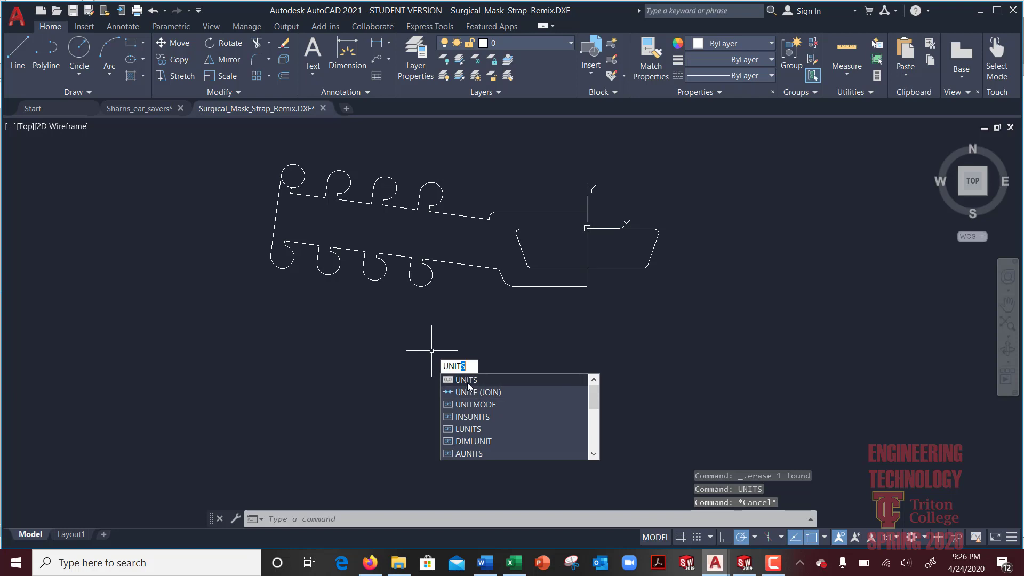
key(Return)
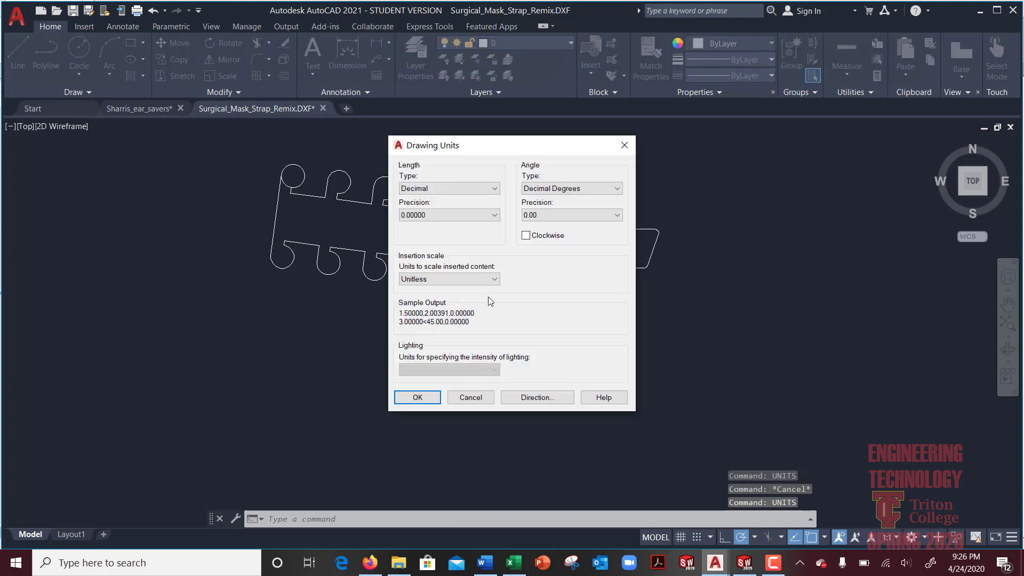
click(471, 397)
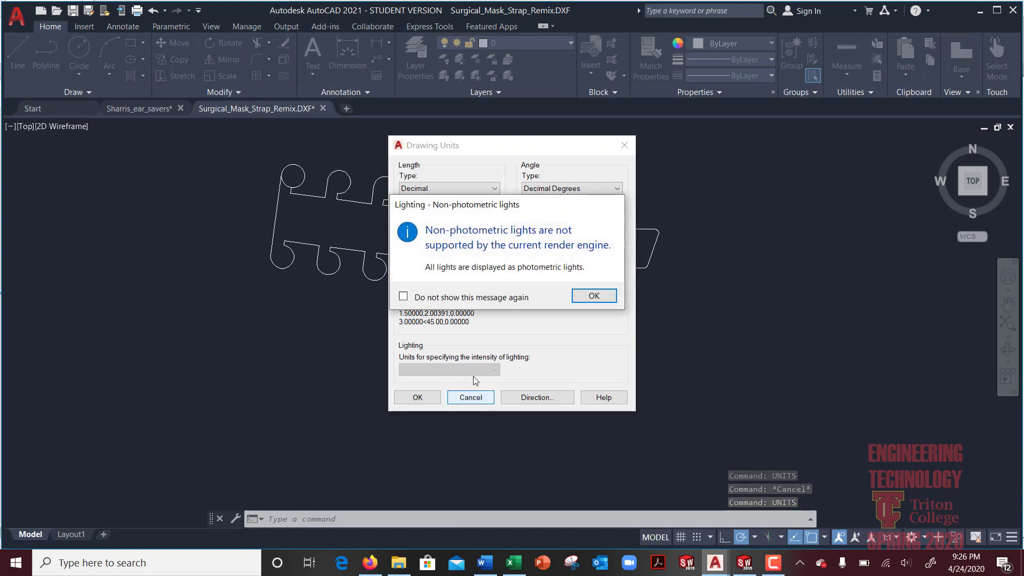
click(590, 296)
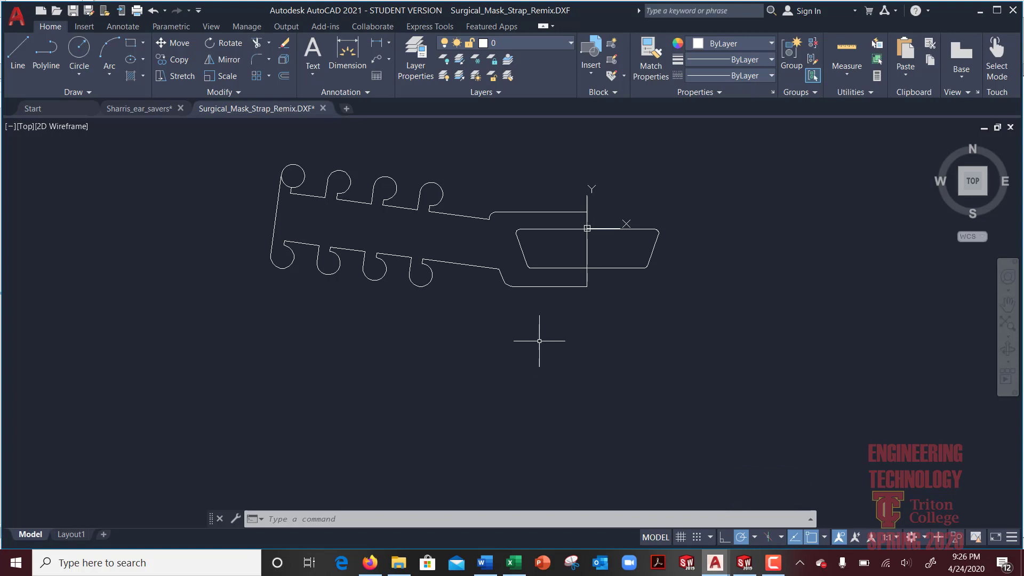
- Switch to SOLIDWORKS and check which unit system the mask strap part uses
click(751, 563)
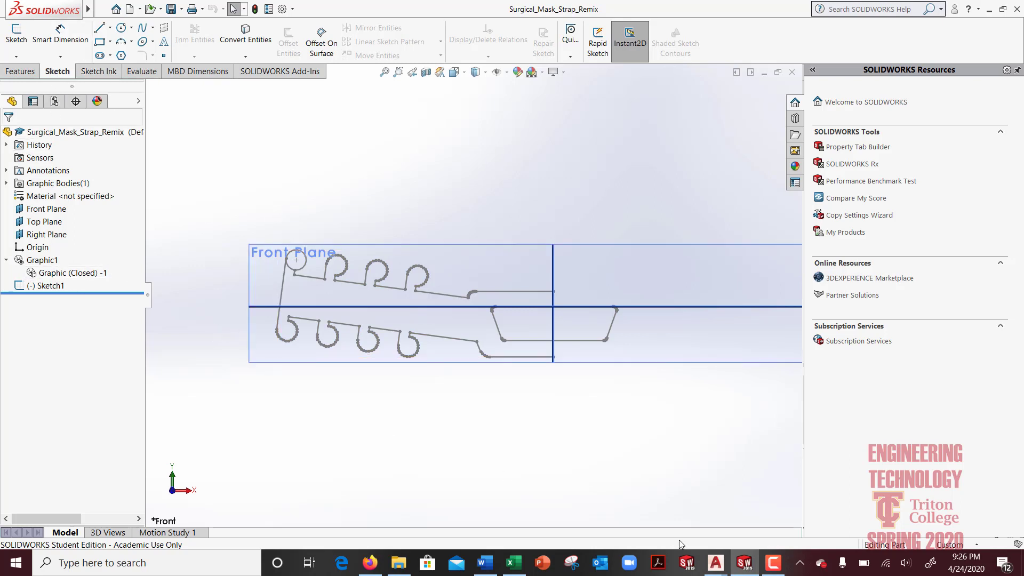
click(945, 546)
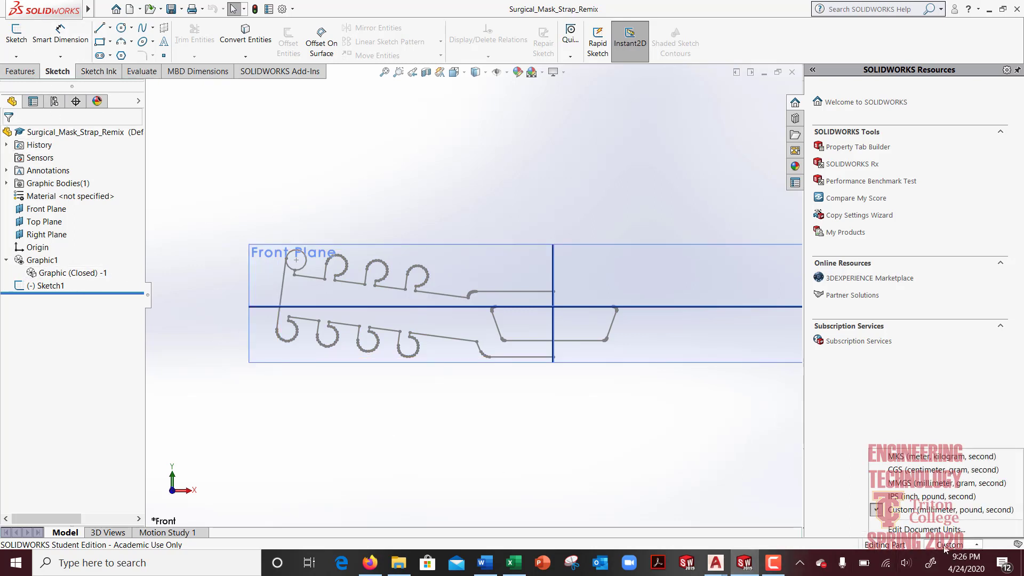
click(450, 400)
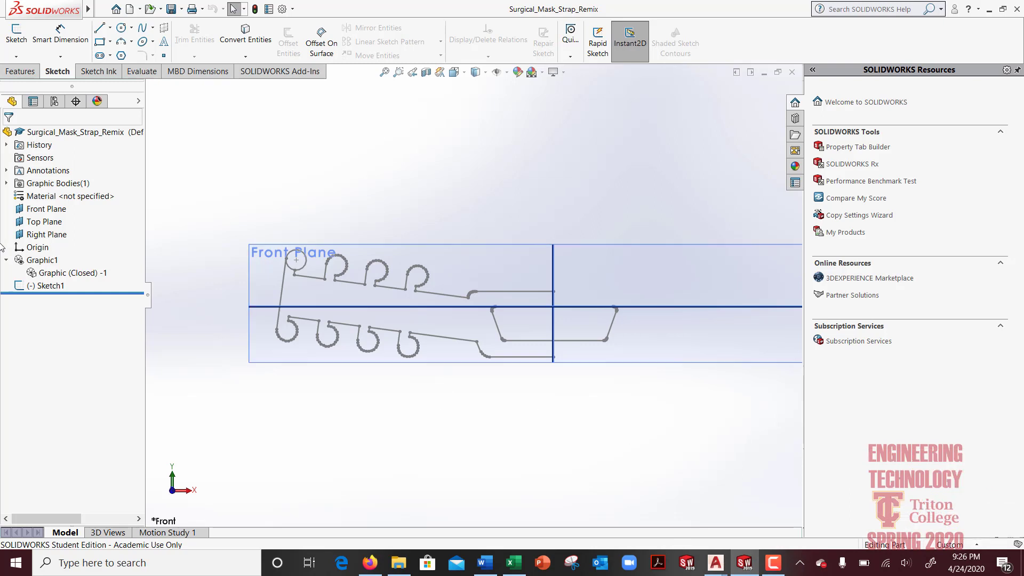
click(42, 261)
right_click(43, 261)
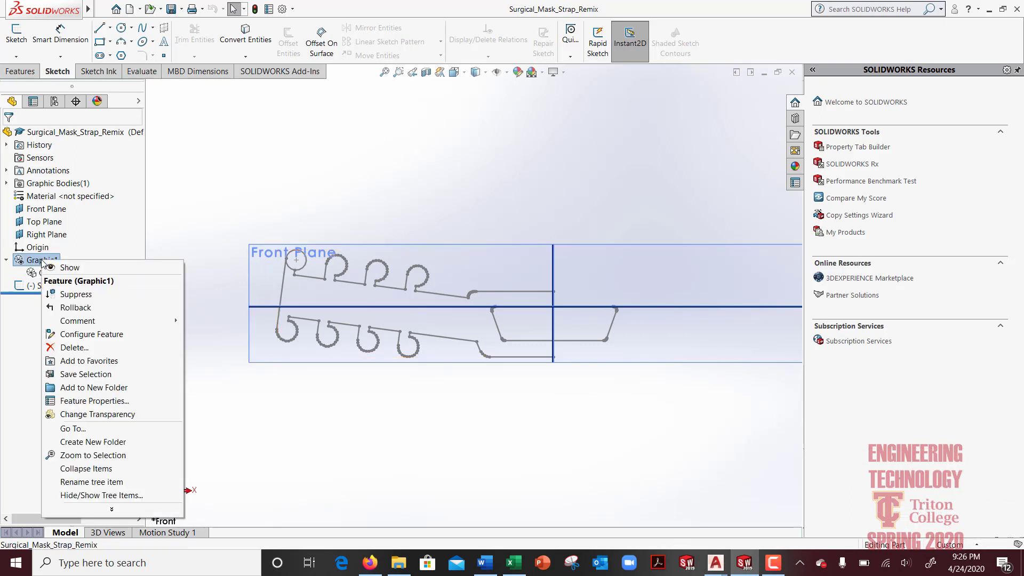
click(276, 227)
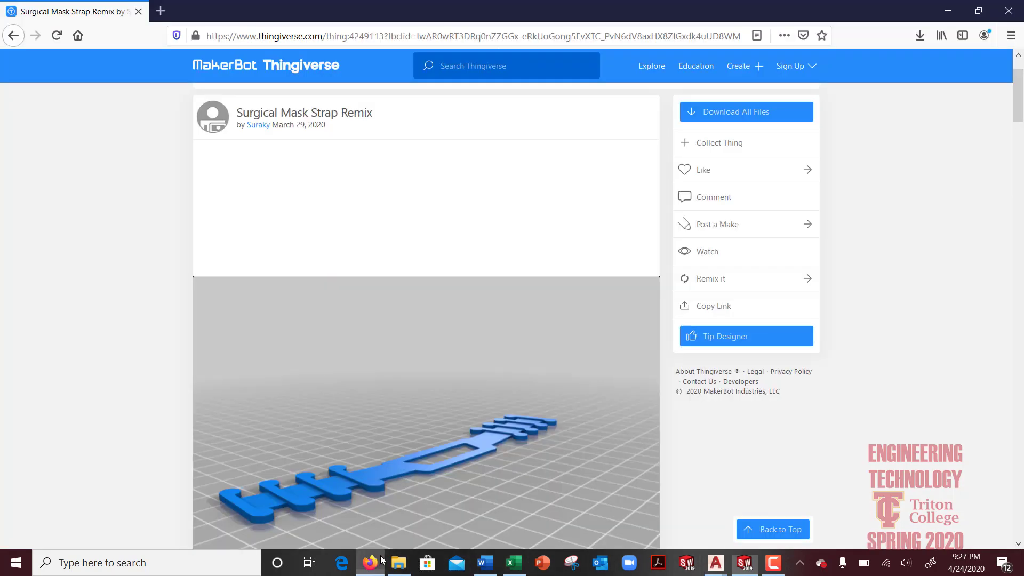
- Switch to Firefox and browse the Surgical Mask Strap Remix images on Thingiverse to examine the strap's shape and use
click(370, 563)
scroll(467, 334, down, 1)
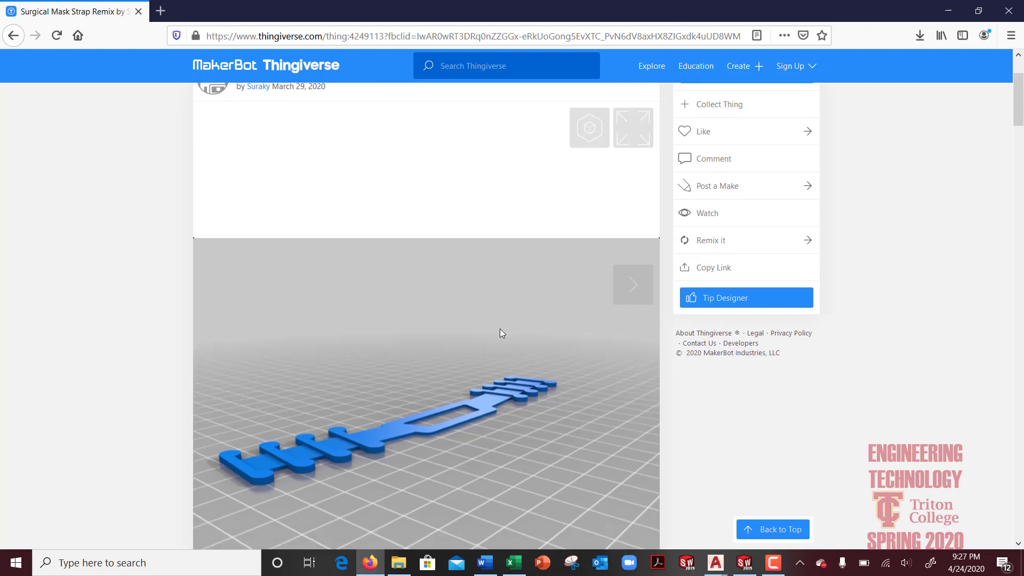
scroll(501, 401, up, 1)
scroll(468, 401, down, 2)
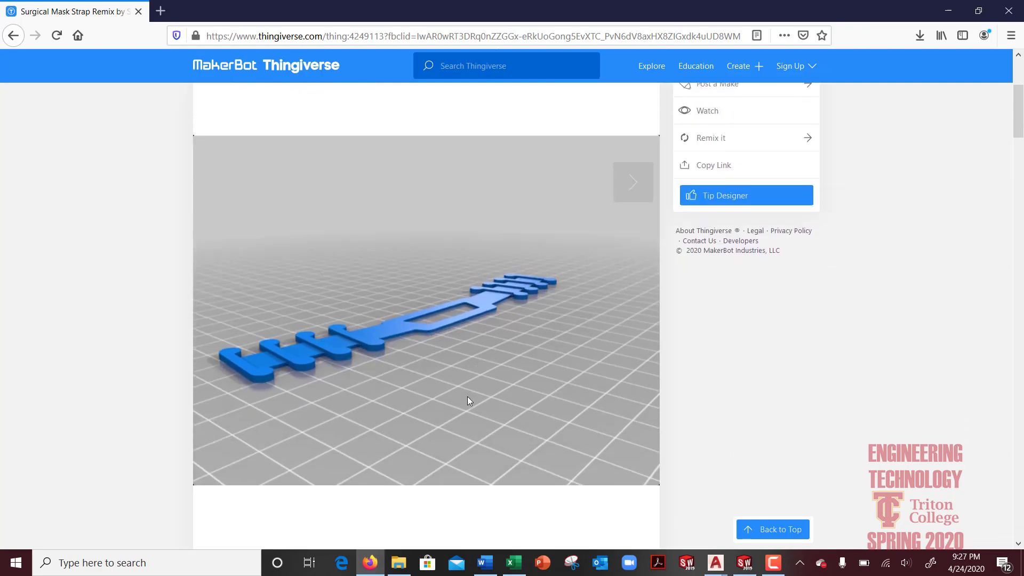
click(622, 185)
click(640, 183)
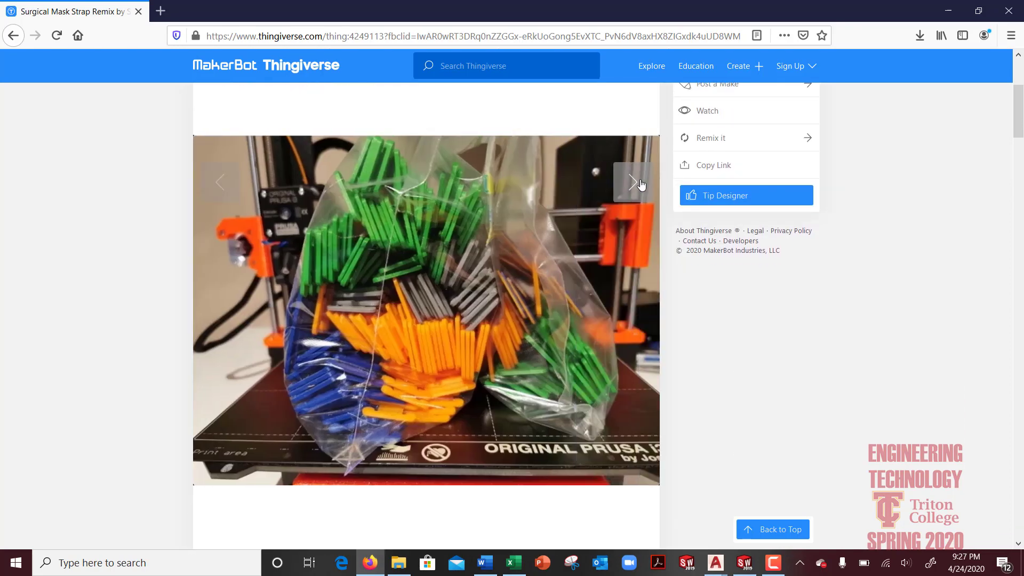
click(222, 183)
click(224, 183)
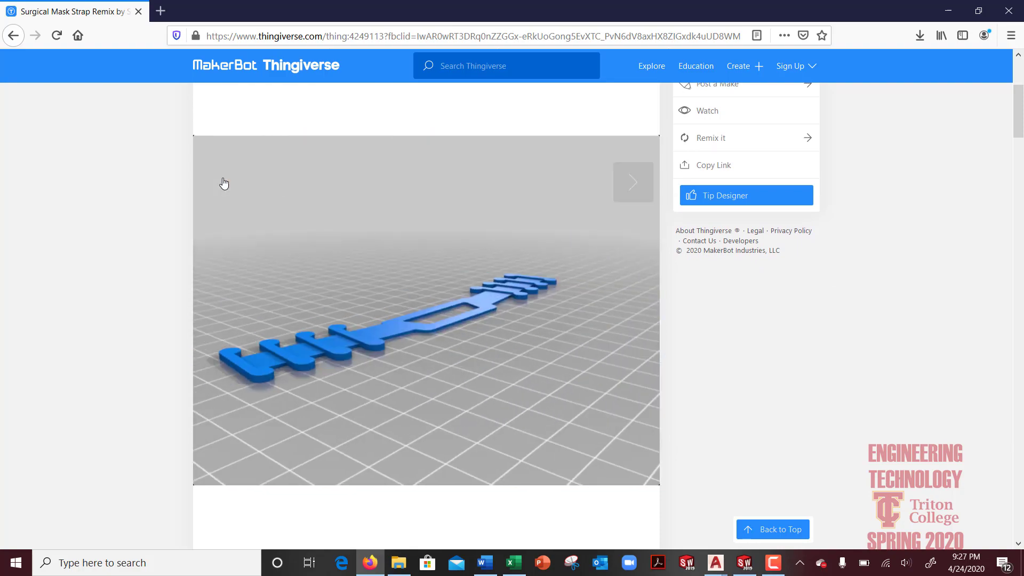
click(629, 183)
click(629, 184)
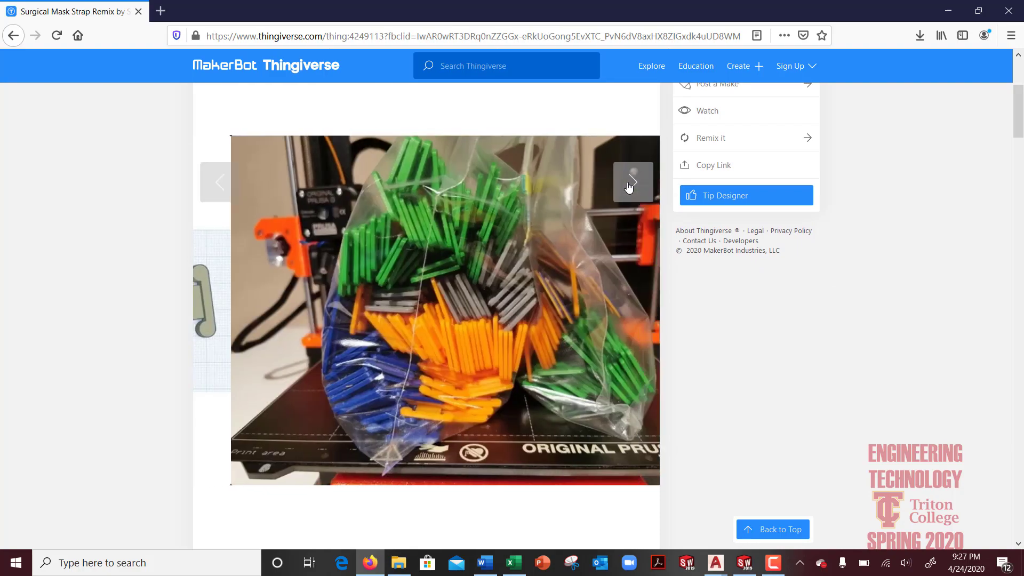
click(629, 184)
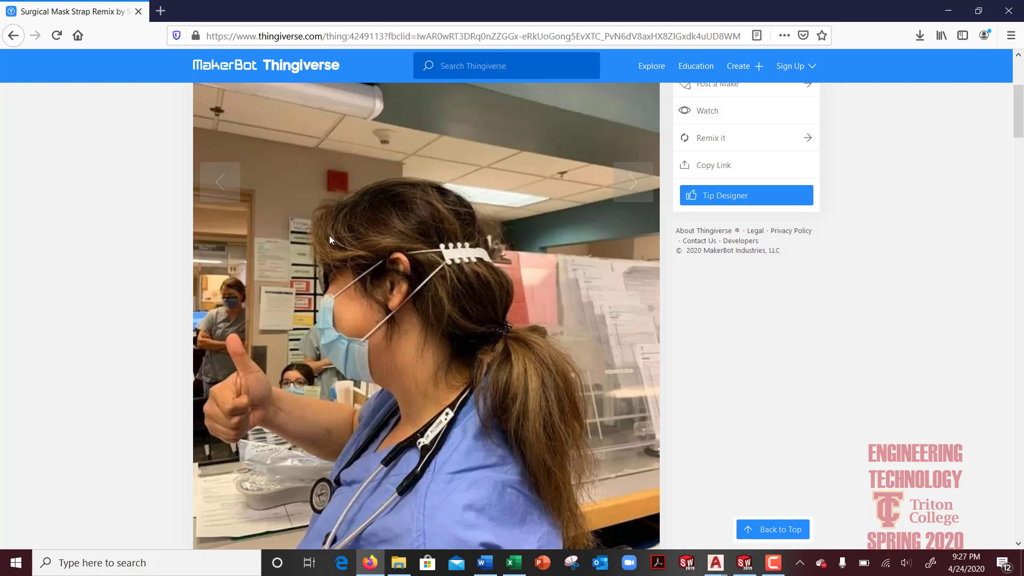
click(217, 186)
click(218, 187)
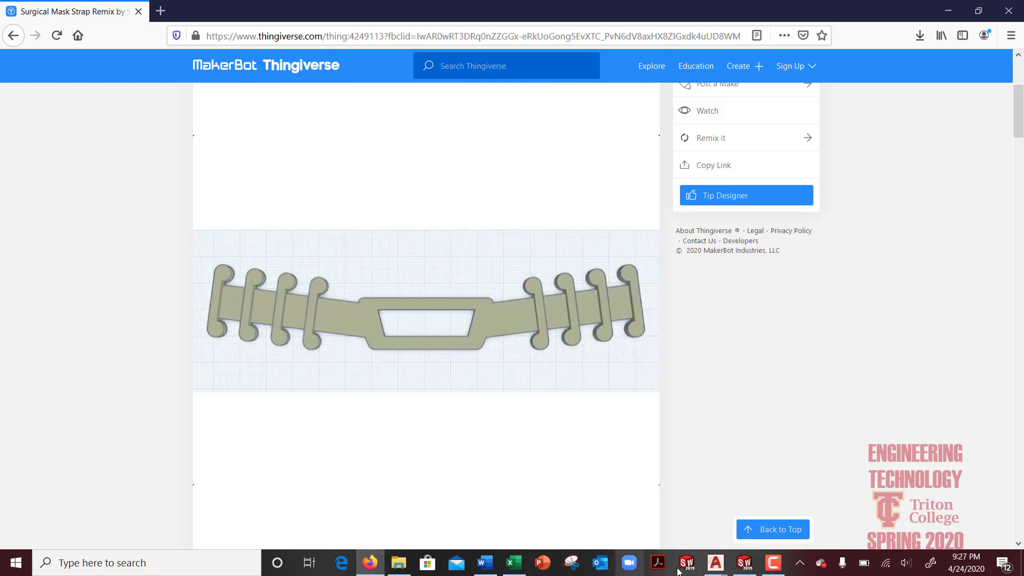
- Switch to AutoCAD and add a horizontal linear dimension above the half strap, from its outer hook end to the vertical centreline
mouse_move(715, 562)
click(789, 500)
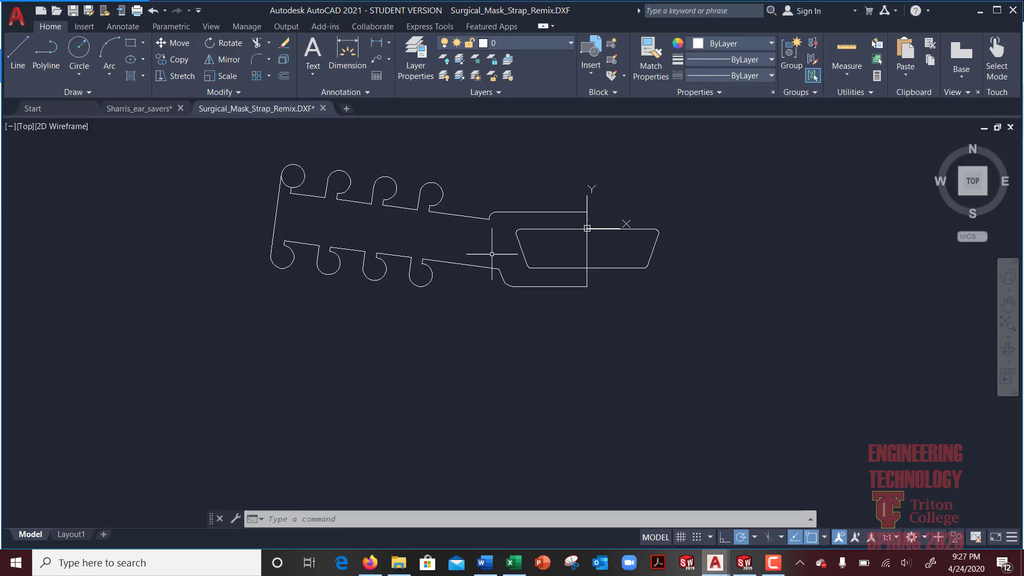
scroll(488, 187, up, 5)
middle_drag(486, 186, 421, 232)
click(347, 54)
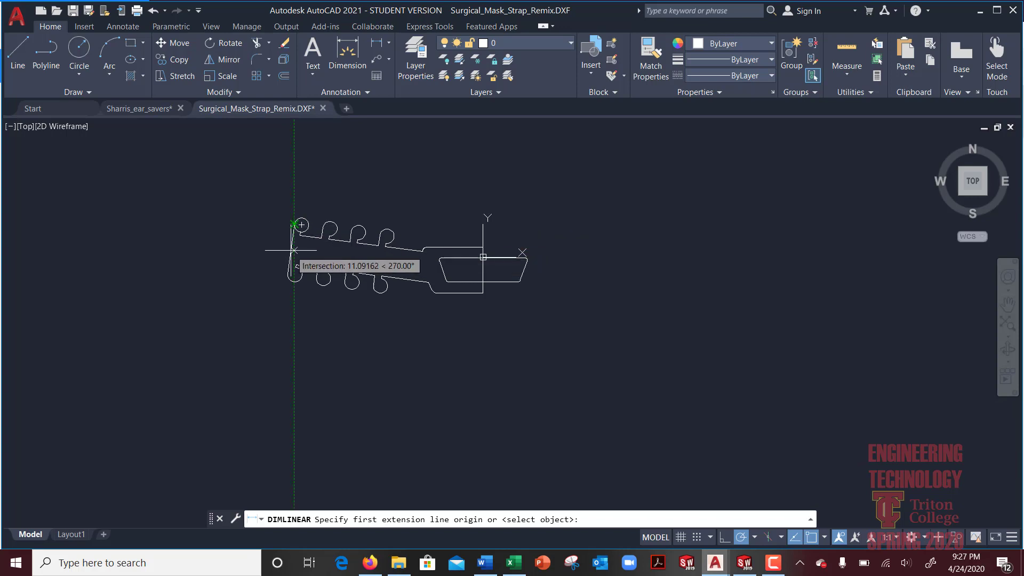
click(288, 274)
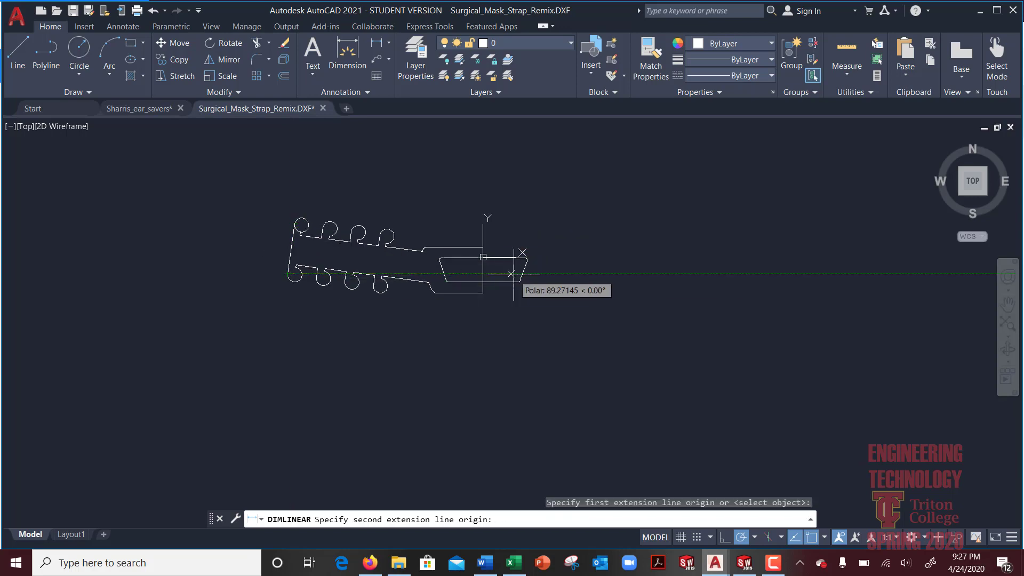
click(482, 293)
click(427, 184)
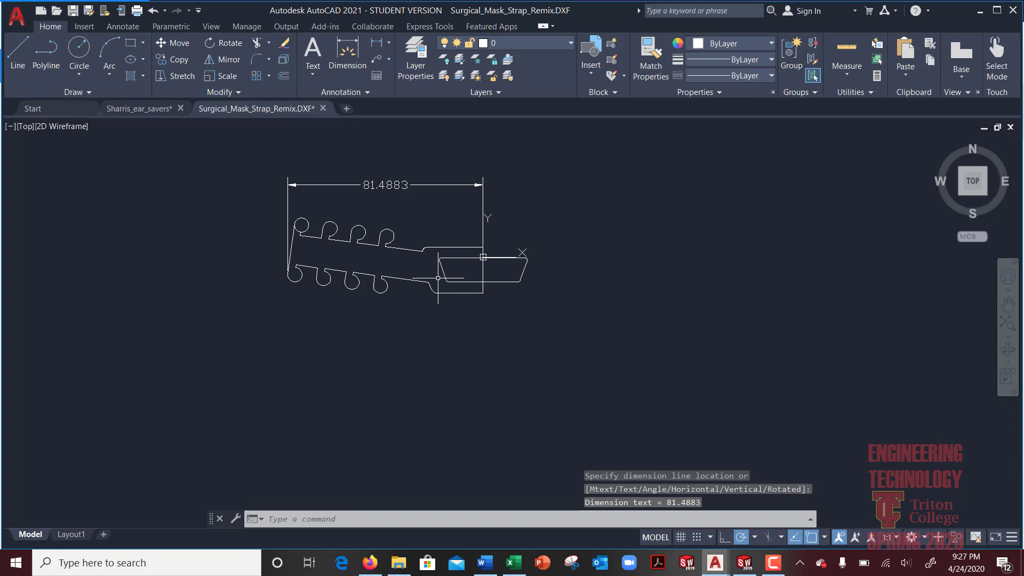
double_click(394, 185)
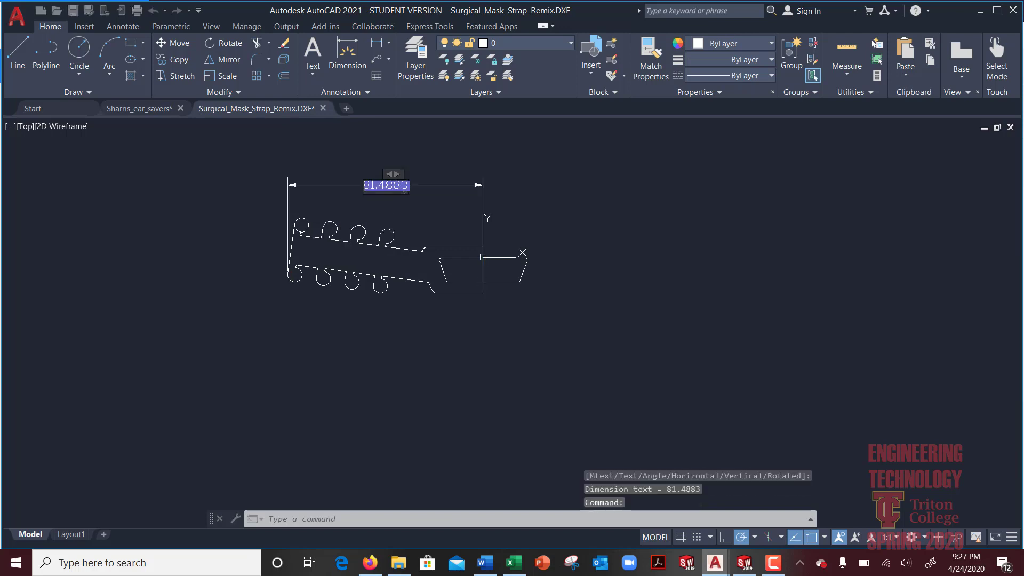
key(Escape)
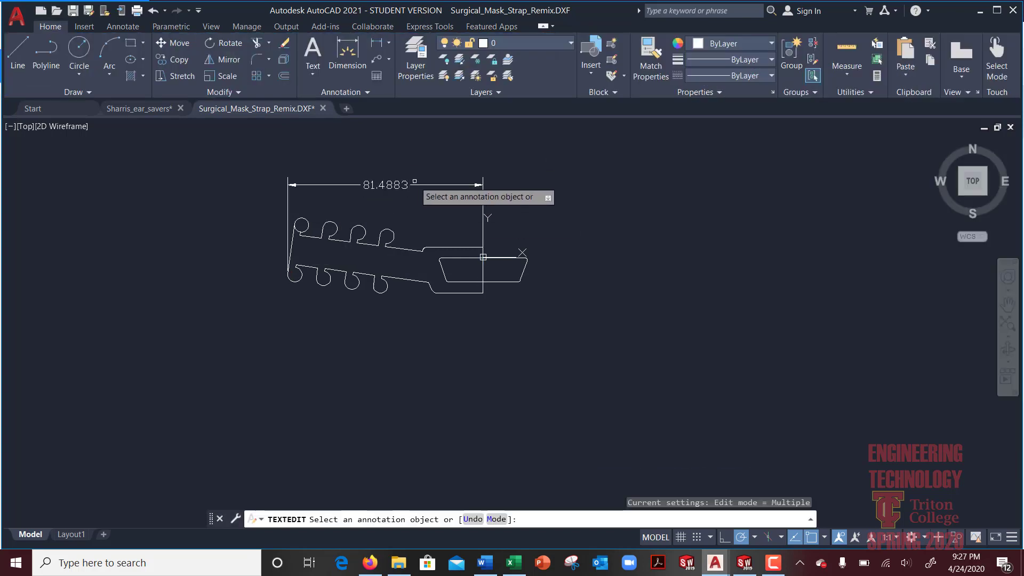
- Look at the imported strap outline in SOLIDWORKS, and return to the Surgical_Mask_Strap_Remix drawing in AutoCAD
key(Escape)
key(Escape)
click(120, 28)
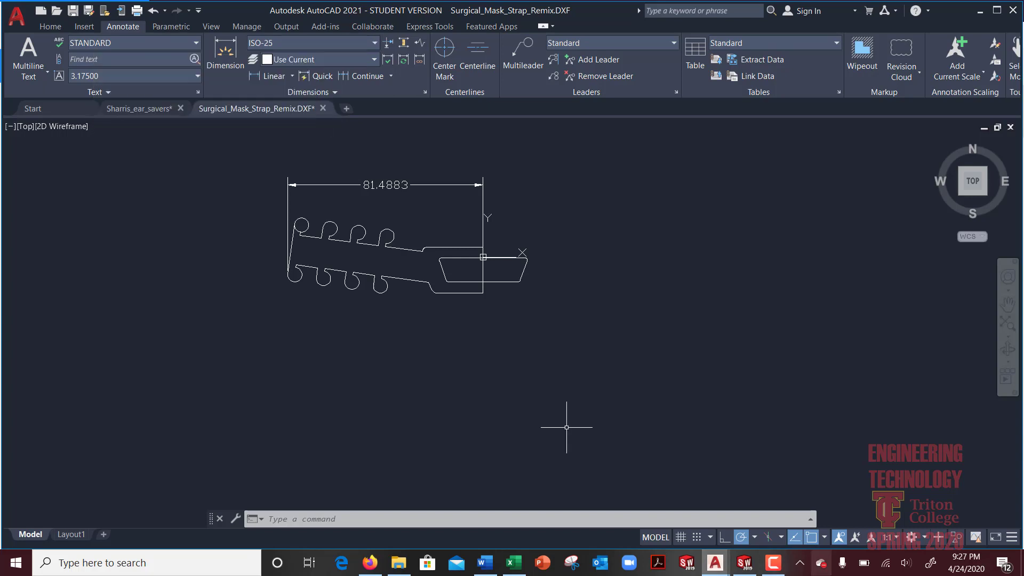
click(745, 561)
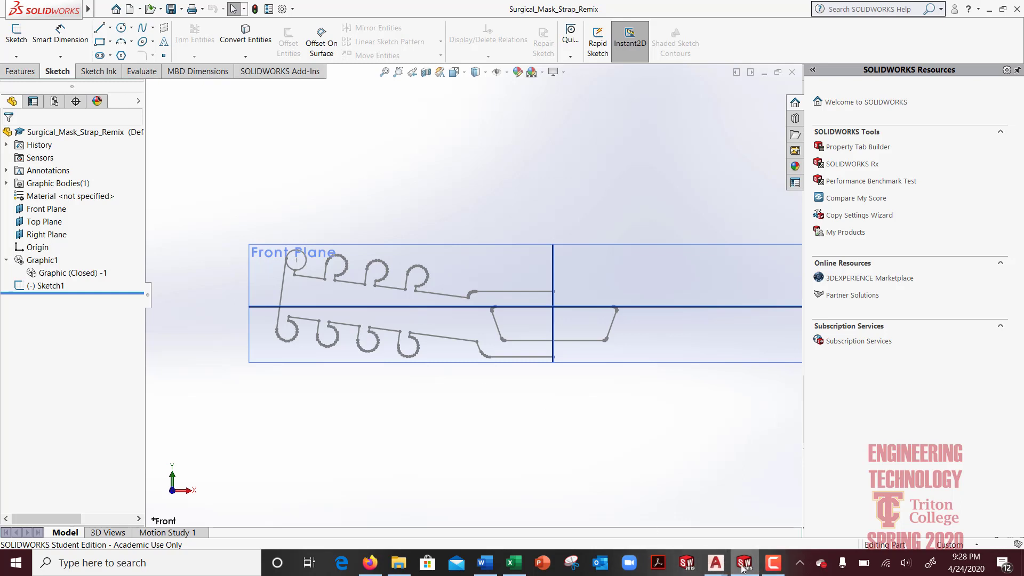
mouse_move(717, 562)
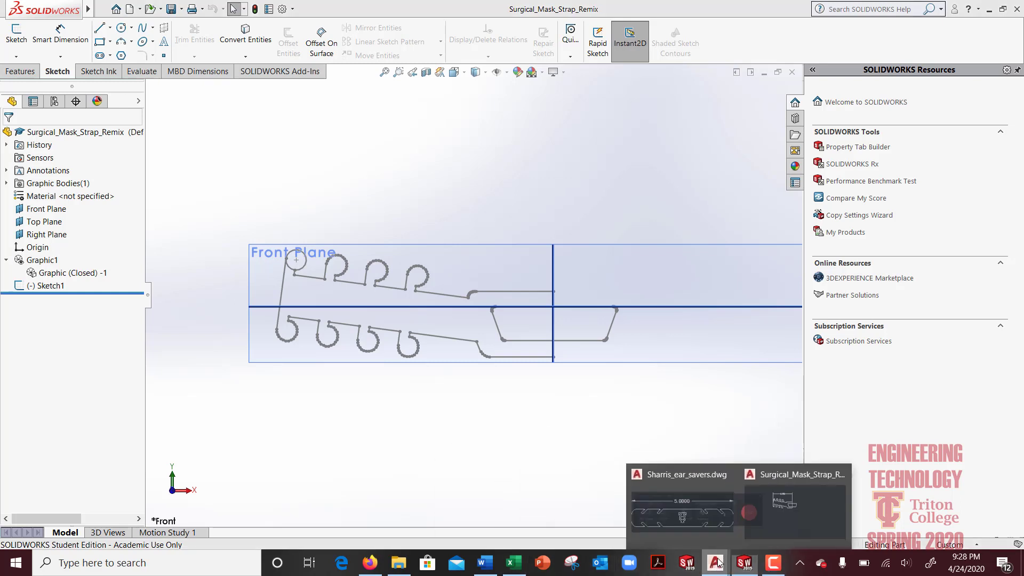
click(752, 485)
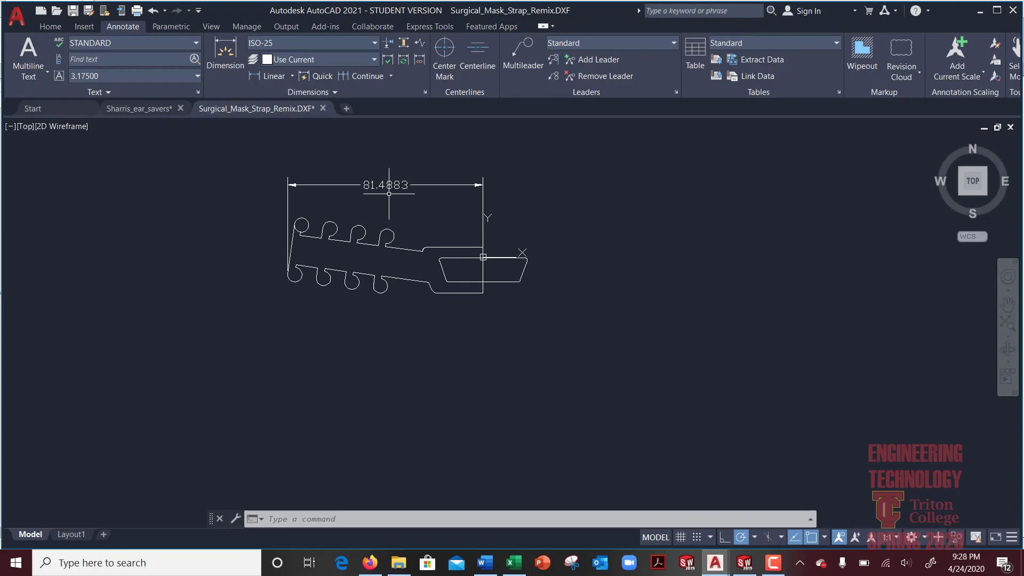
- Turn on the display of alternate units in the ISO-25 style overrides and check their multiplier
click(375, 43)
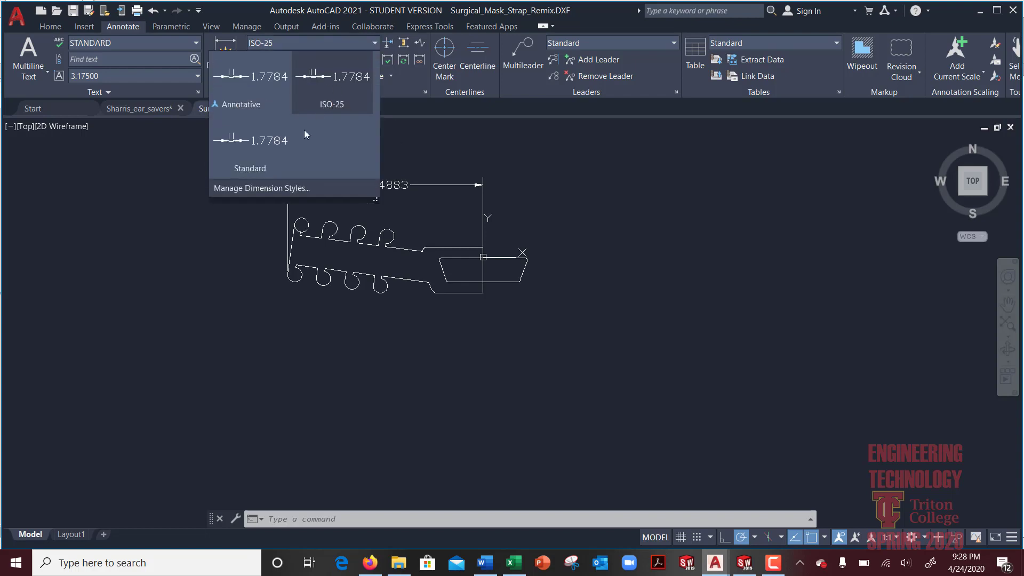
click(257, 189)
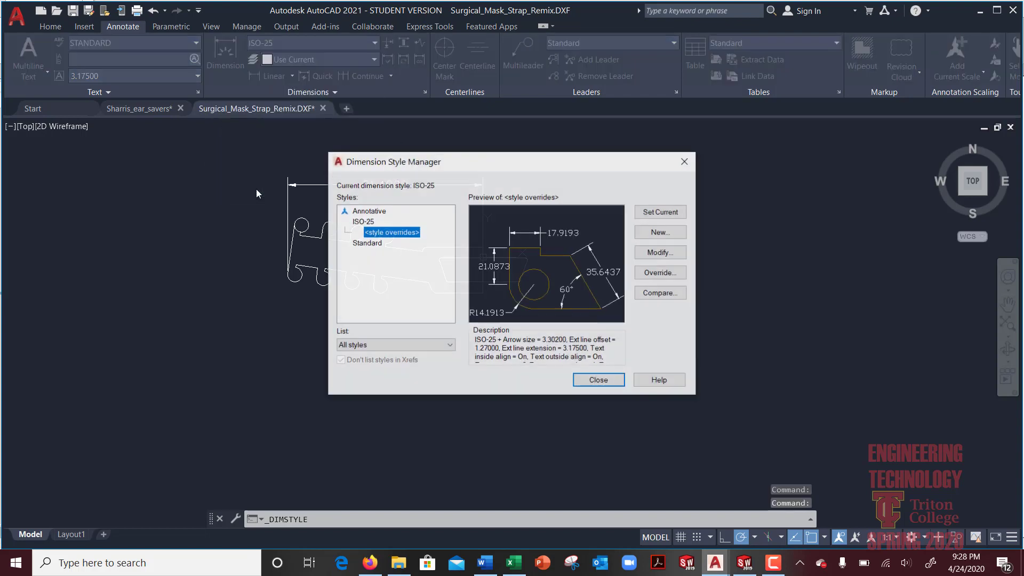
click(661, 254)
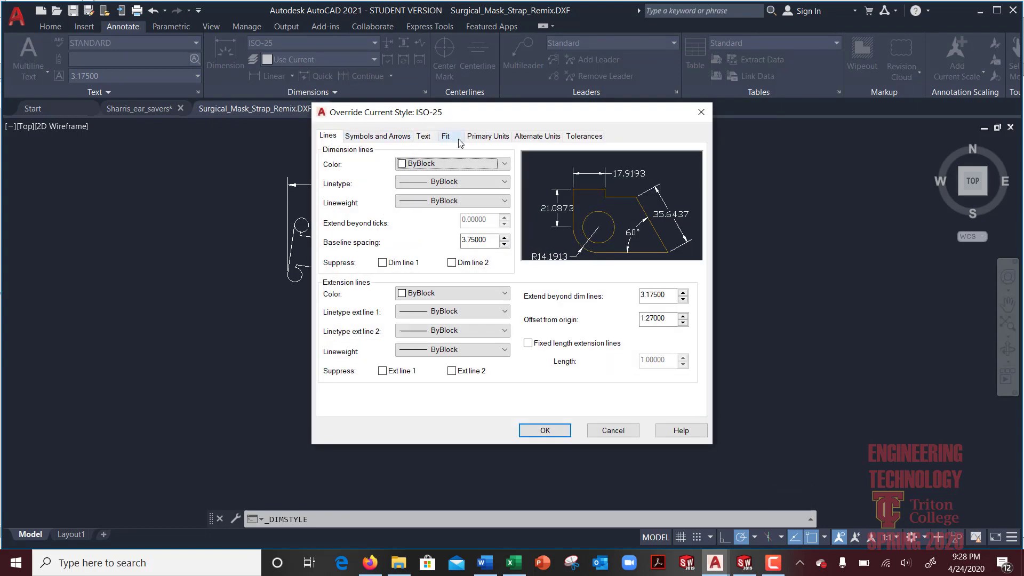
click(487, 137)
click(538, 137)
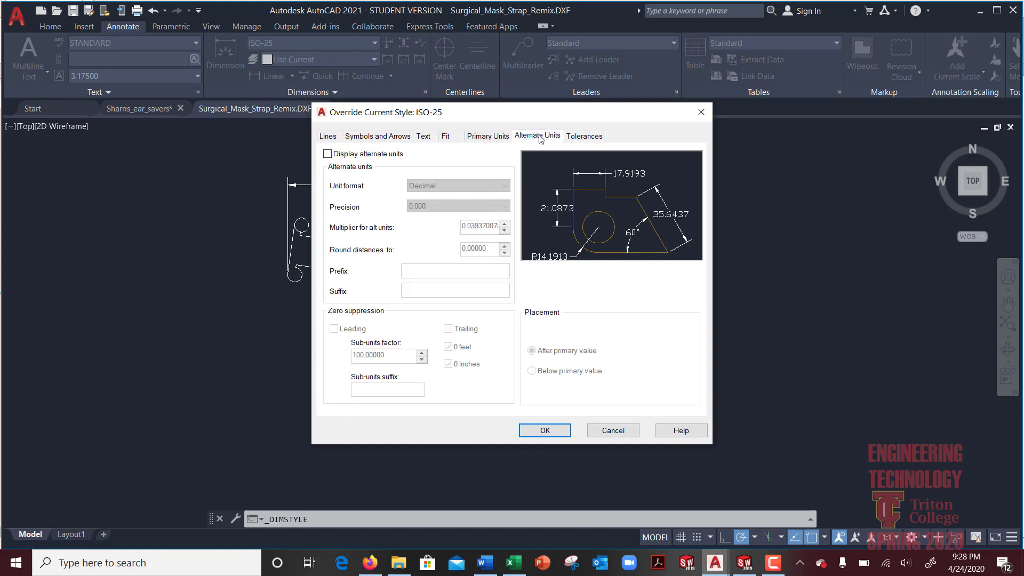
click(327, 154)
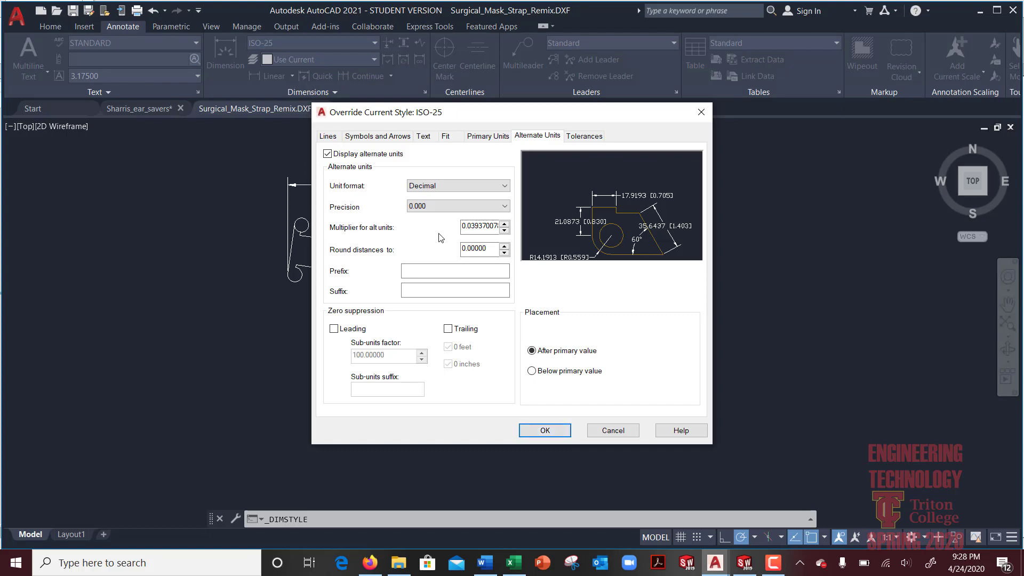
click(469, 226)
drag(464, 228, 529, 226)
click(544, 429)
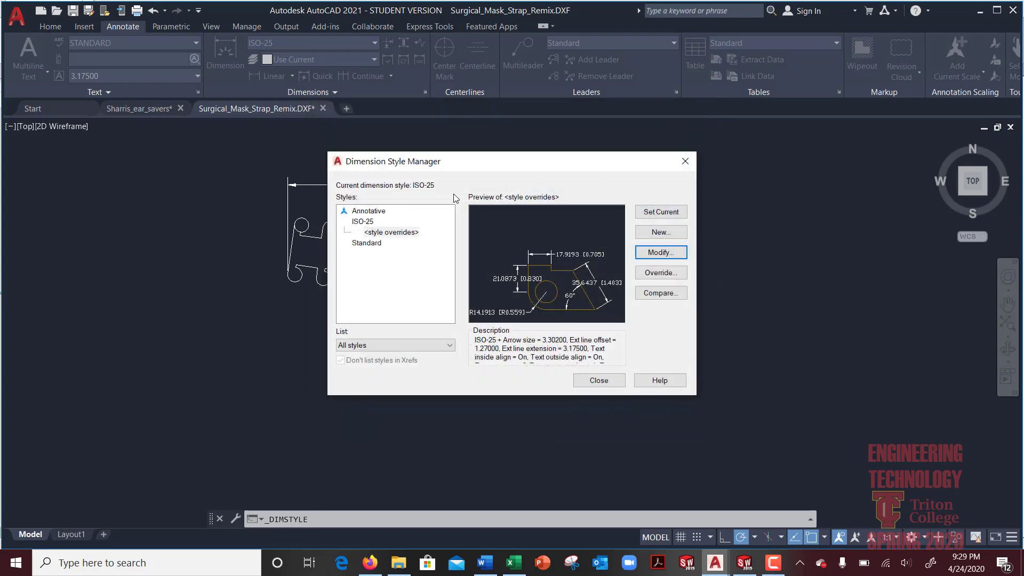
click(599, 380)
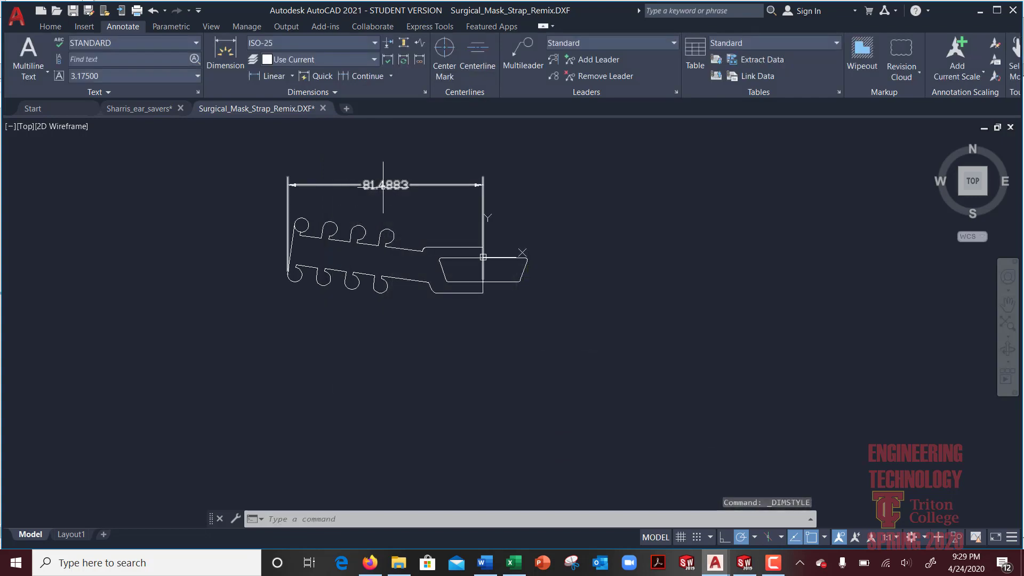
mouse_move(385, 185)
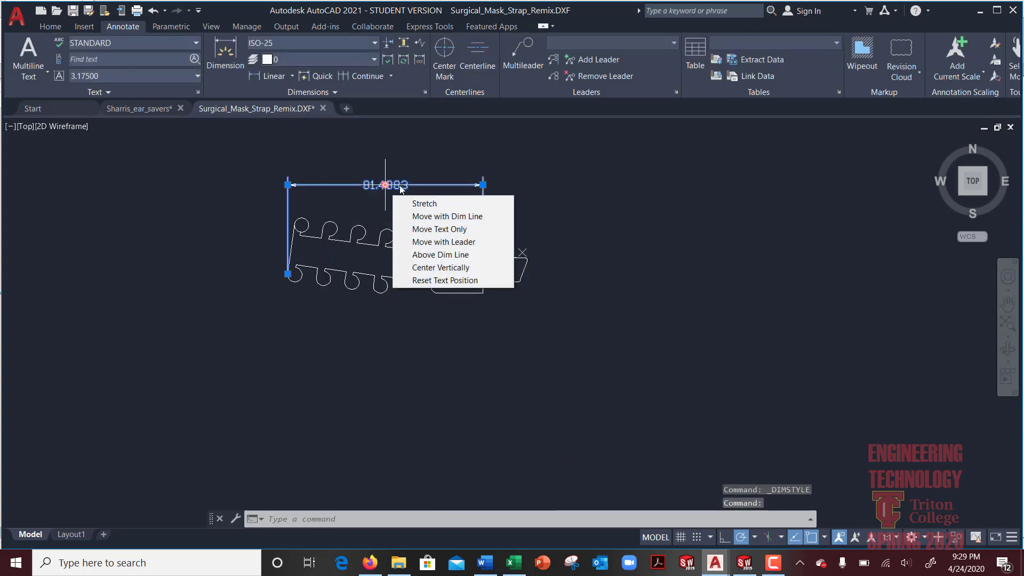
double_click(483, 257)
click(487, 232)
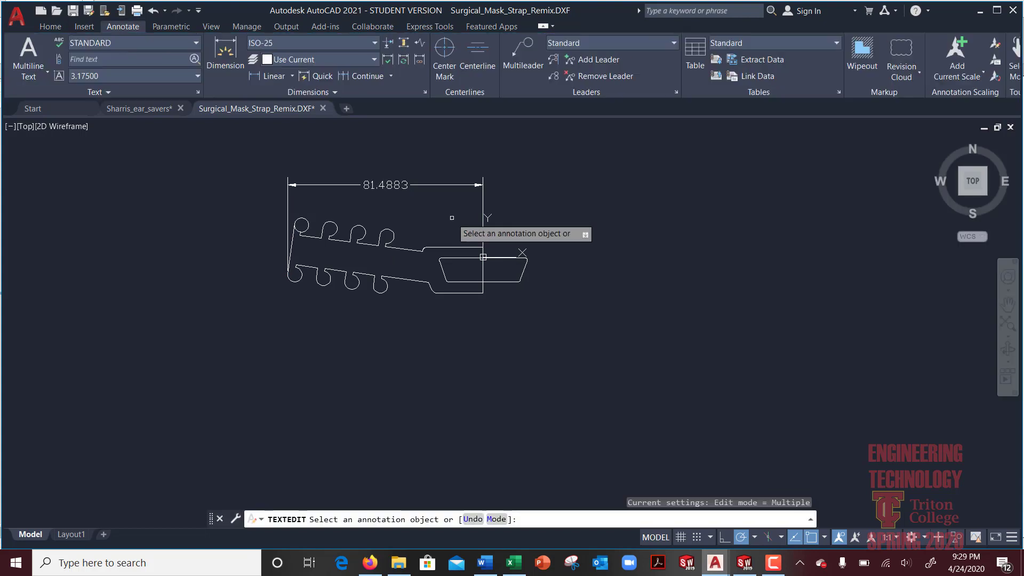
key(Escape)
key(Escape)
key(Escape)
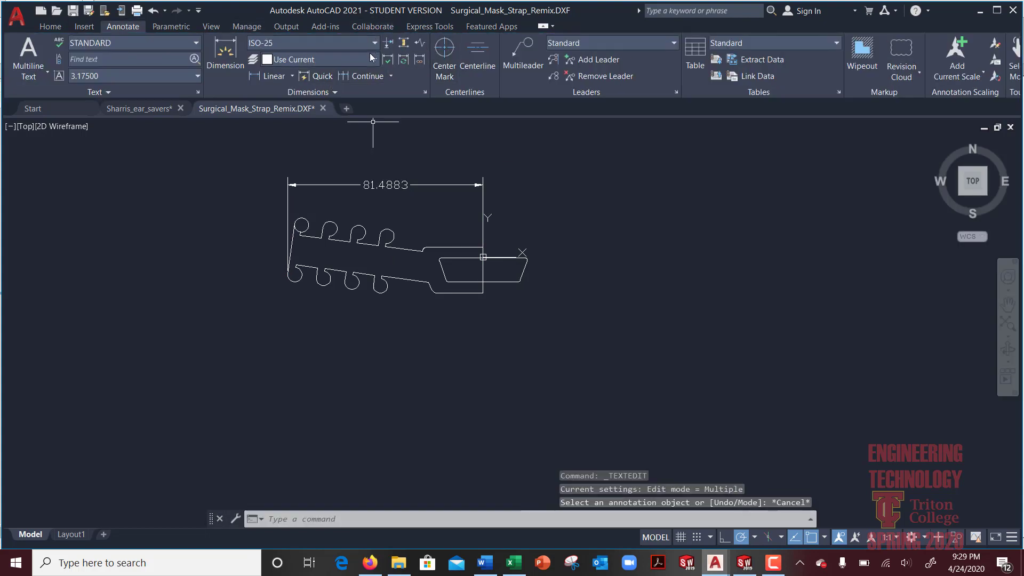
- Turn on the display of alternate units in the base ISO-25 dimension style
click(424, 91)
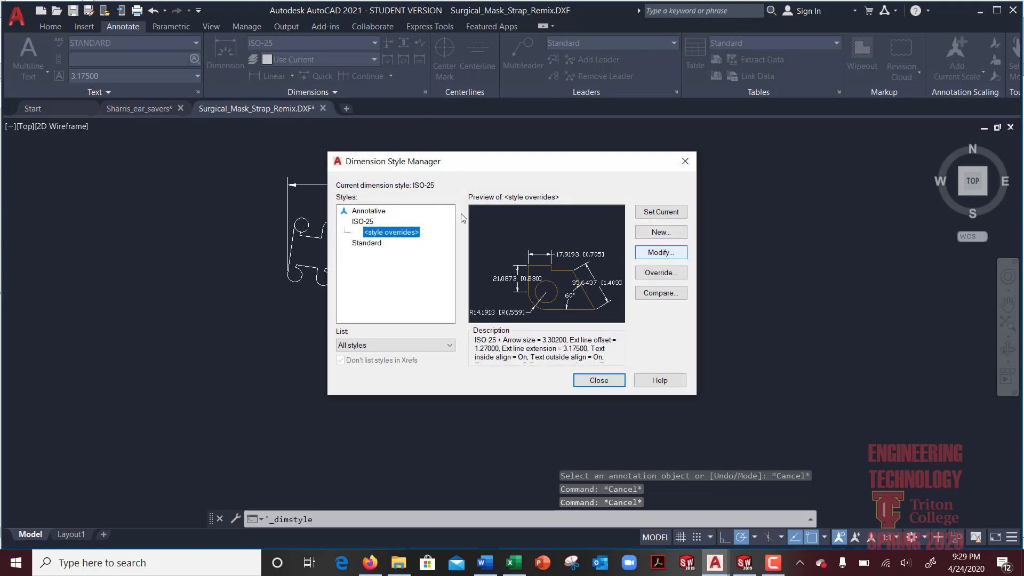
click(363, 223)
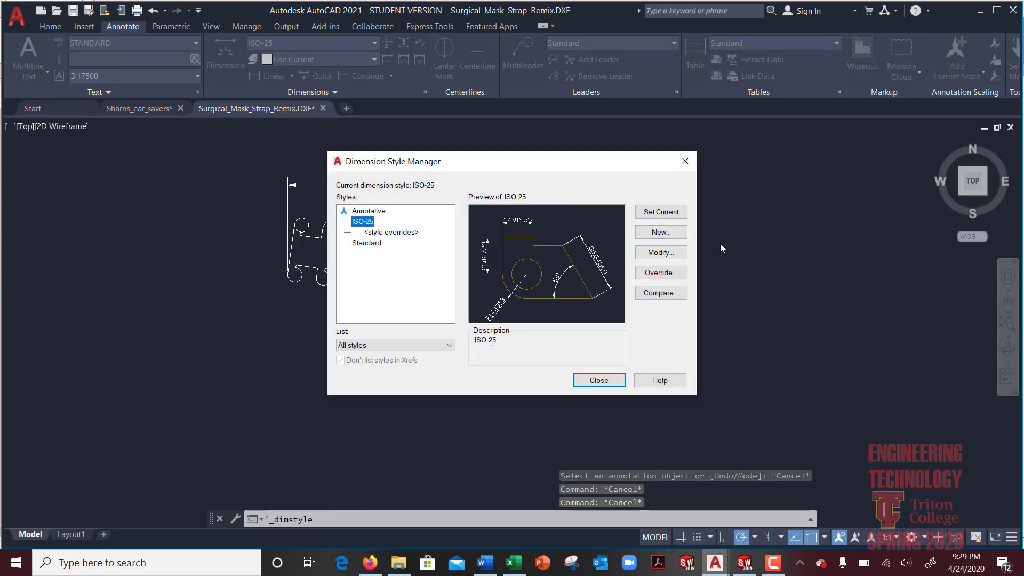
click(391, 233)
click(362, 222)
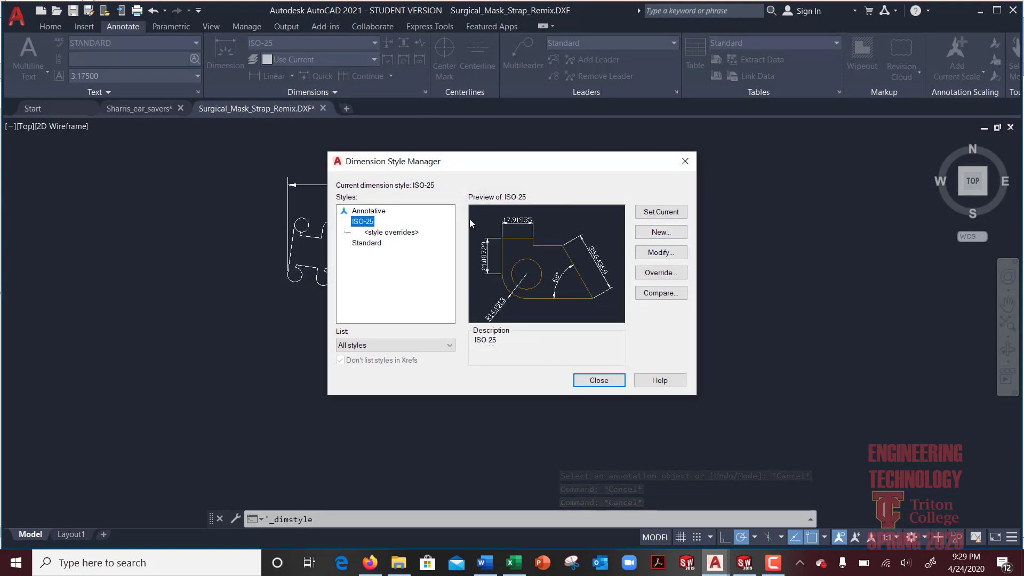
click(648, 254)
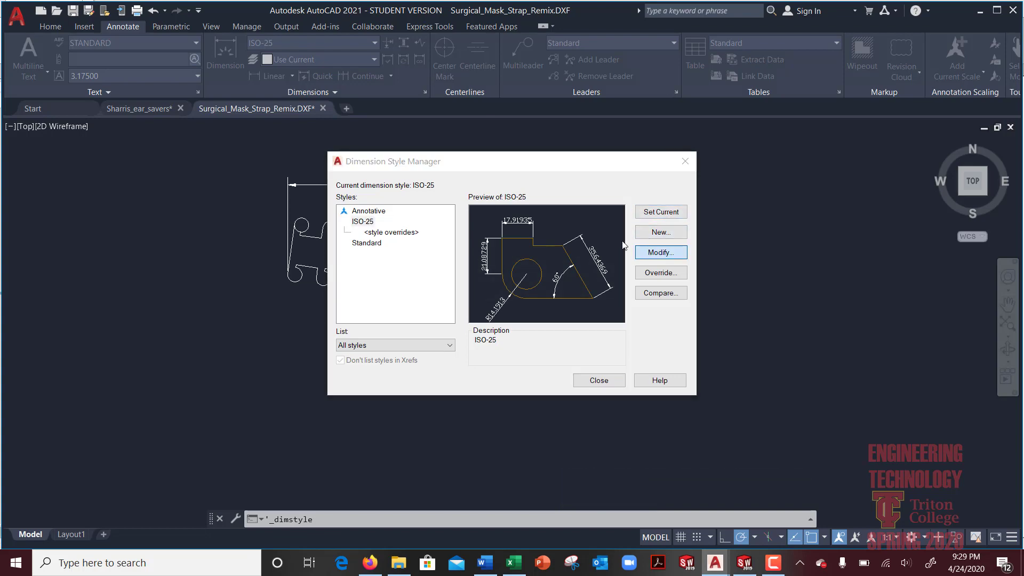
click(530, 137)
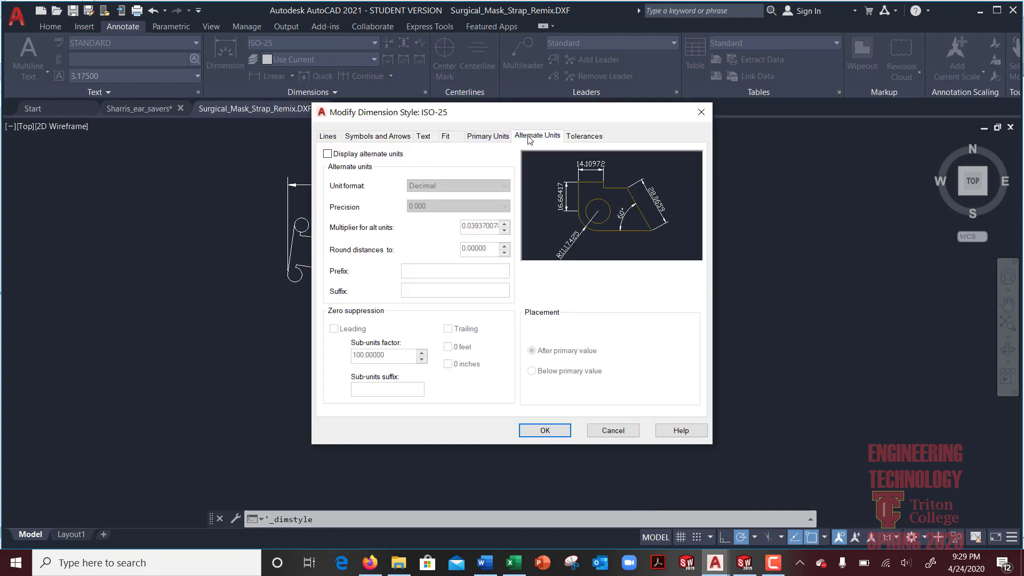
click(327, 153)
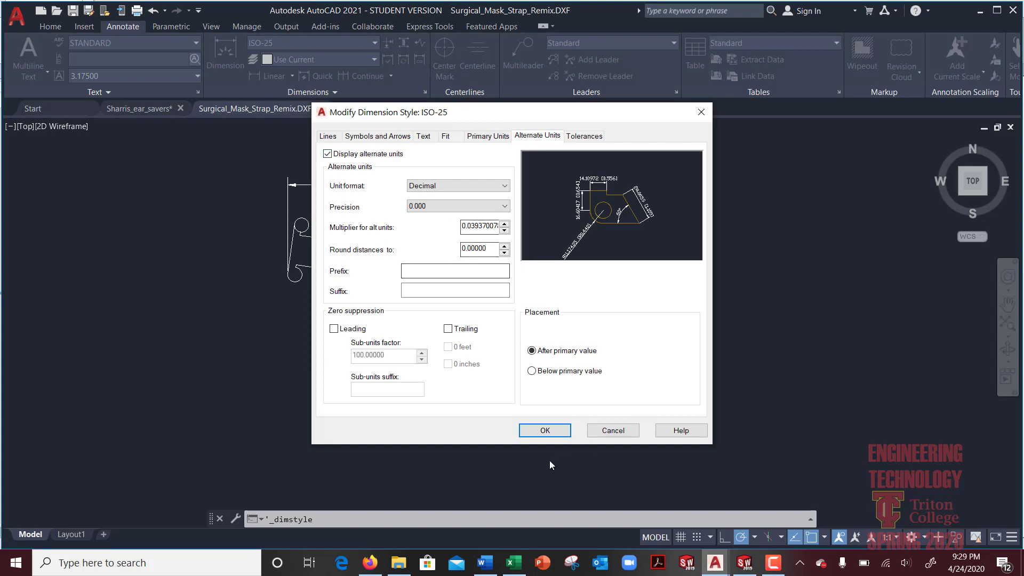
click(548, 433)
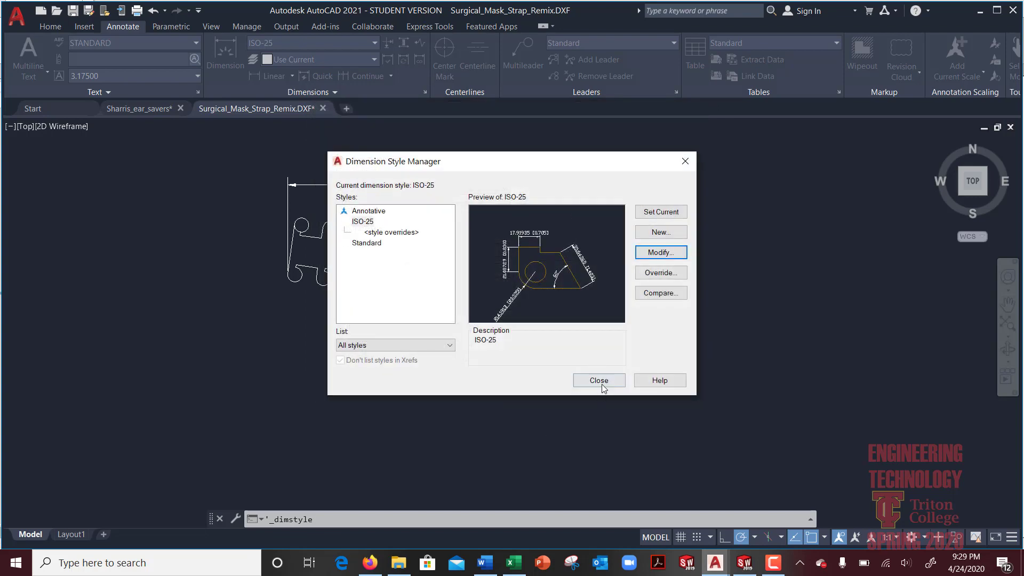
click(598, 380)
- Draw two lines across the strap, joining the upper and lower hook bases of the second and third hook pairs from the outer end
scroll(629, 192, up, 3)
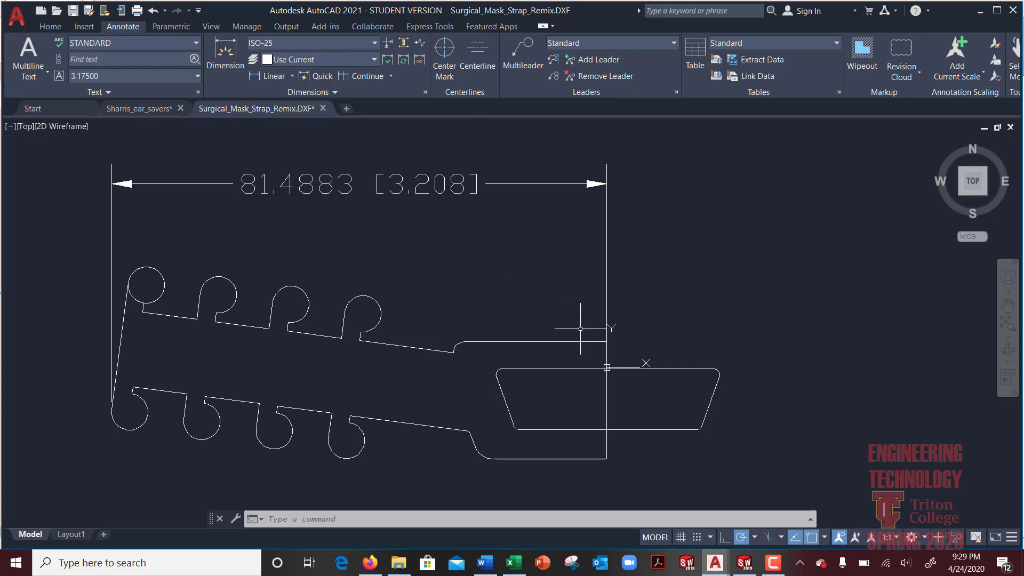
scroll(538, 313, down, 1)
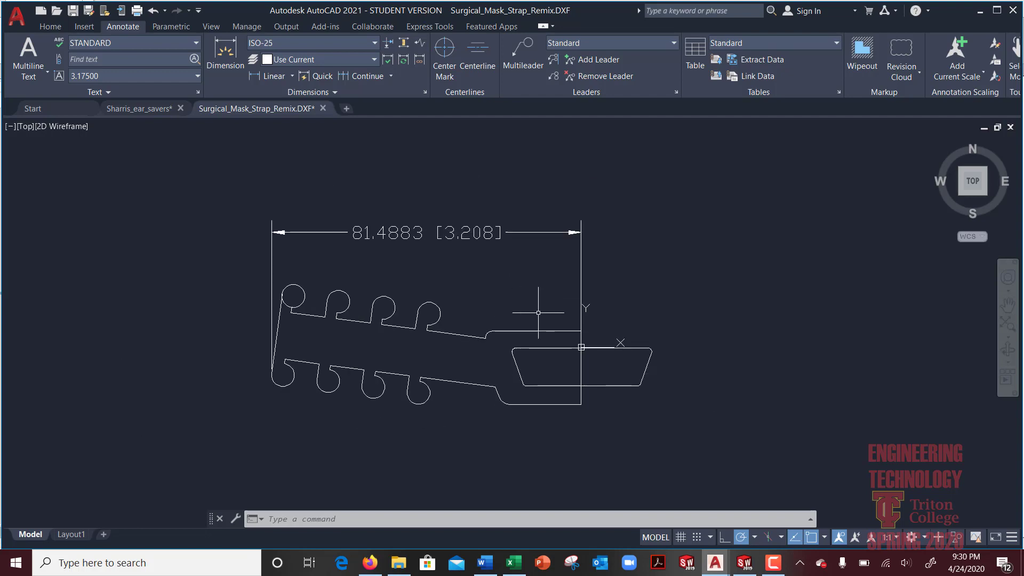
scroll(287, 305, up, 1)
scroll(446, 331, down, 1)
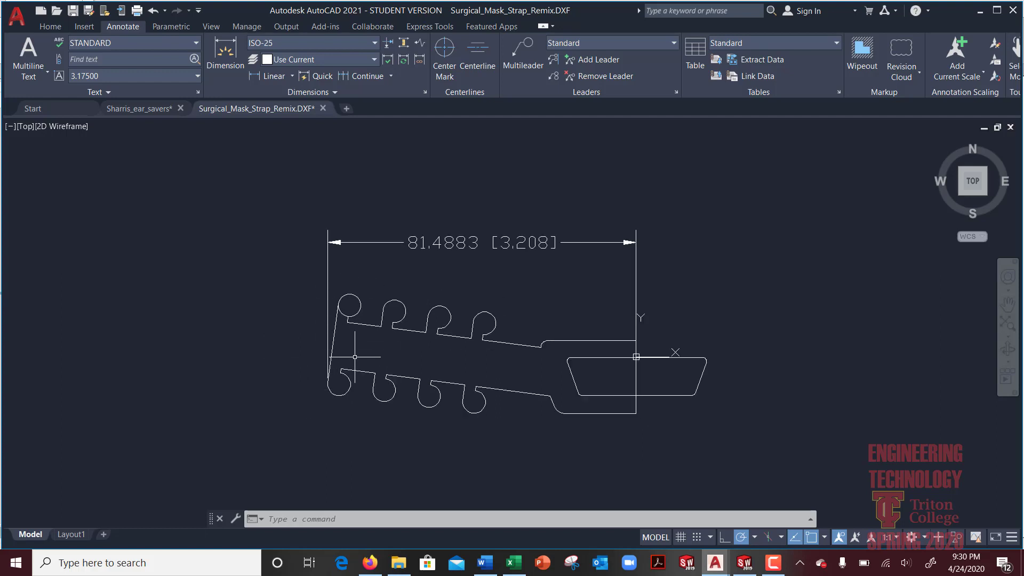
scroll(360, 355, up, 1)
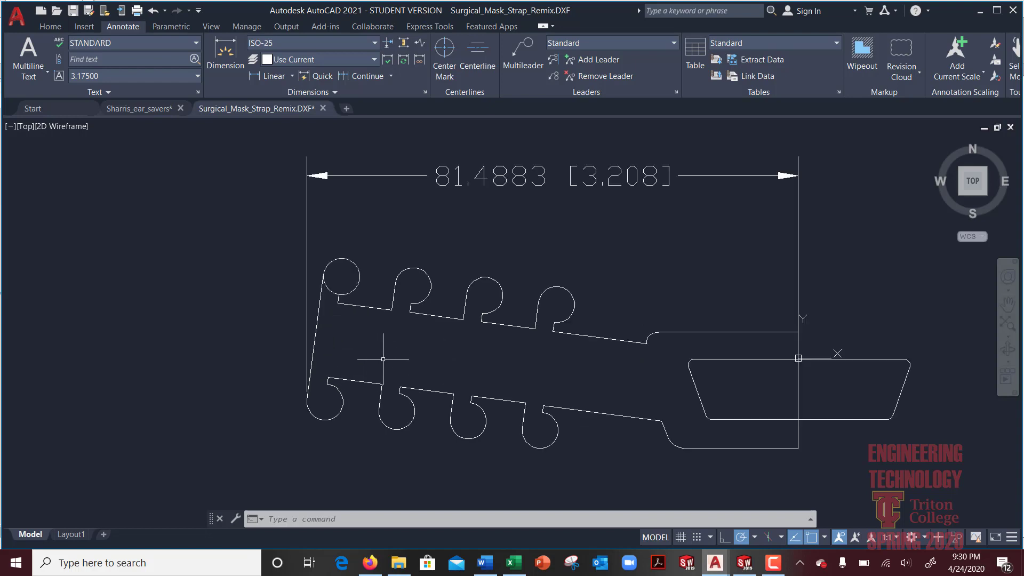
text(l)
key(Return)
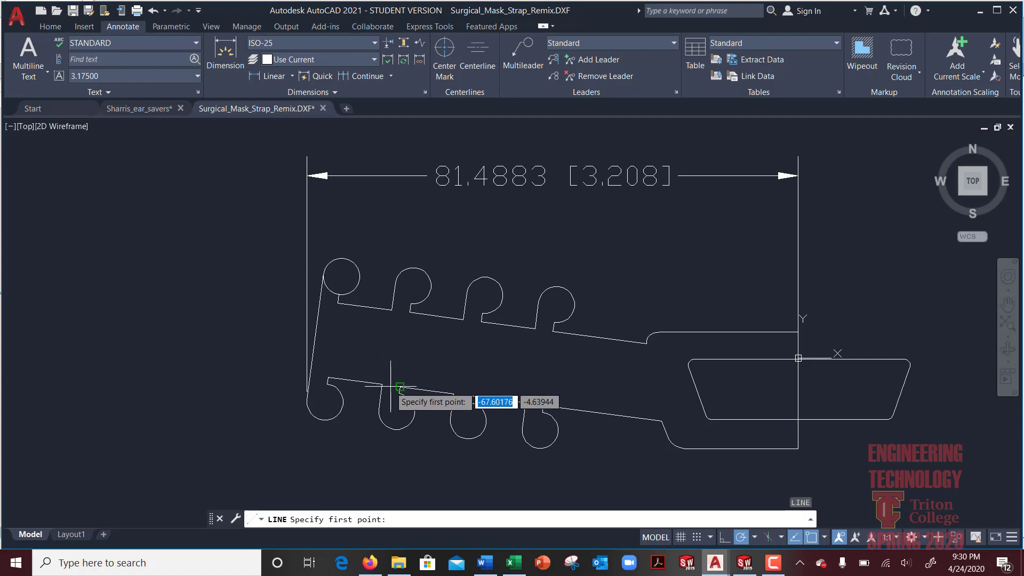
click(378, 384)
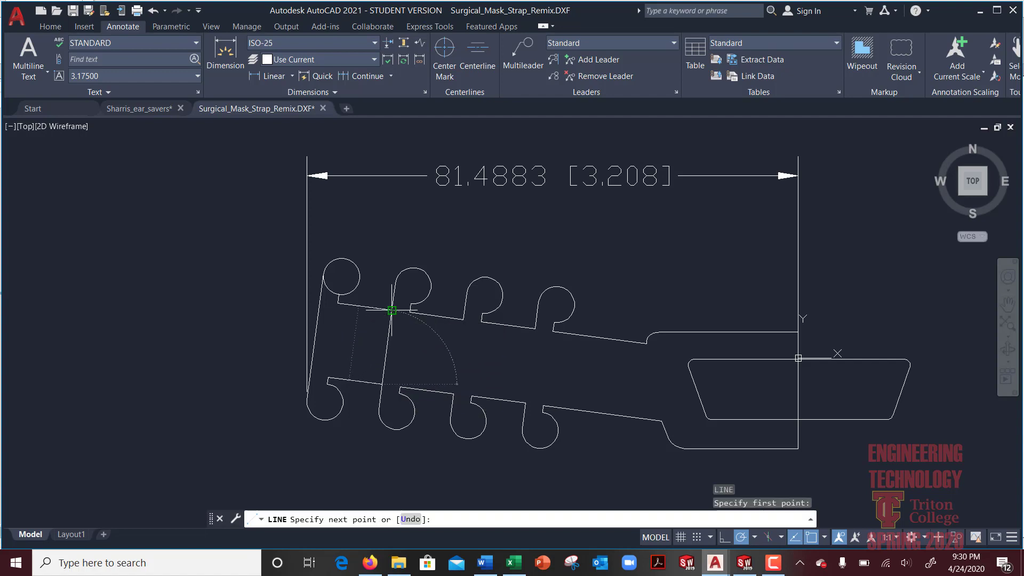
click(392, 308)
key(Return)
key(Return)
click(453, 394)
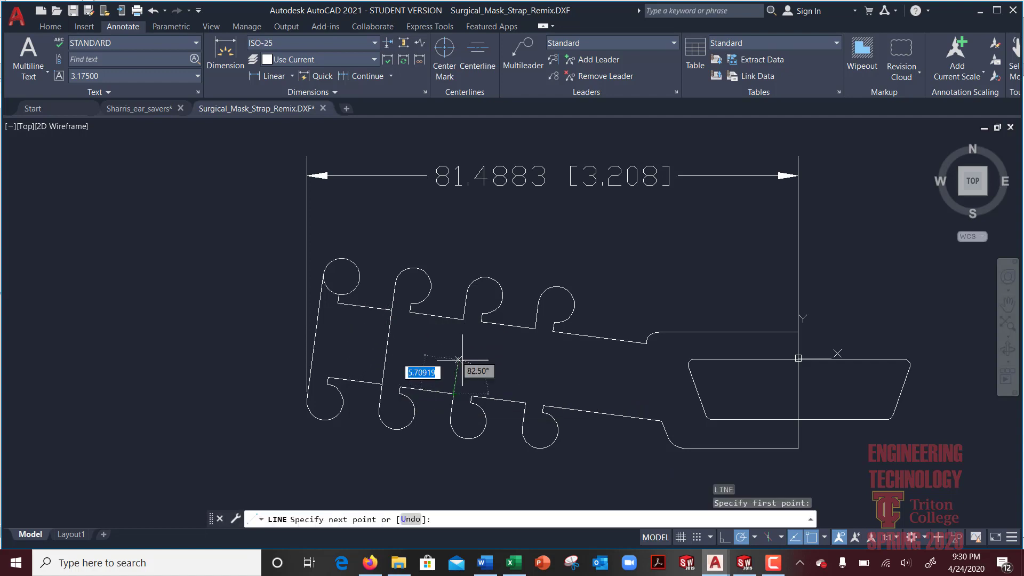
click(463, 320)
key(Return)
- Draw a line connecting the midpoints of the two cross lines between the second and third hook pairs
key(Return)
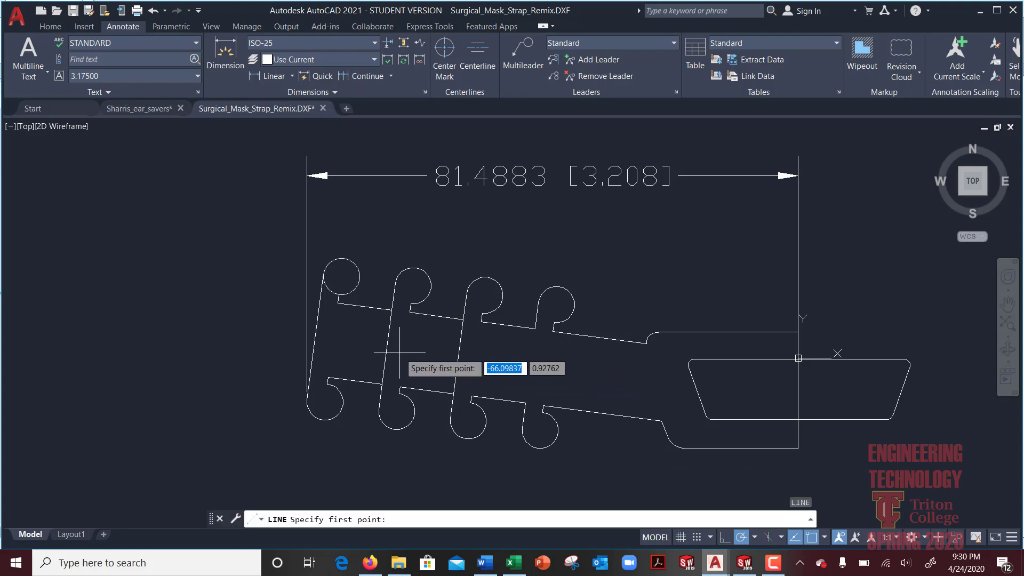
key(BackSpace)
text(m)
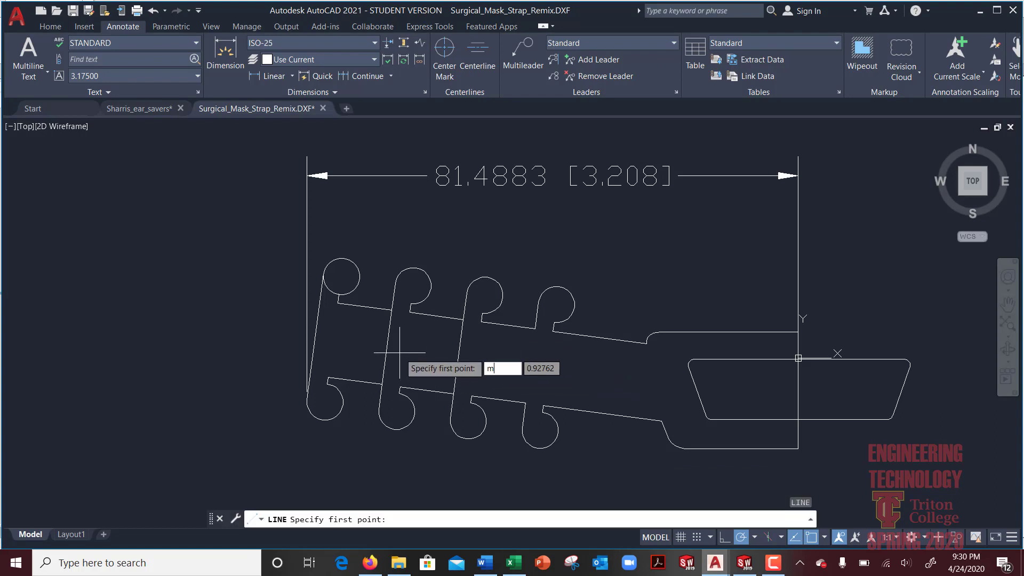
text(id)
key(Return)
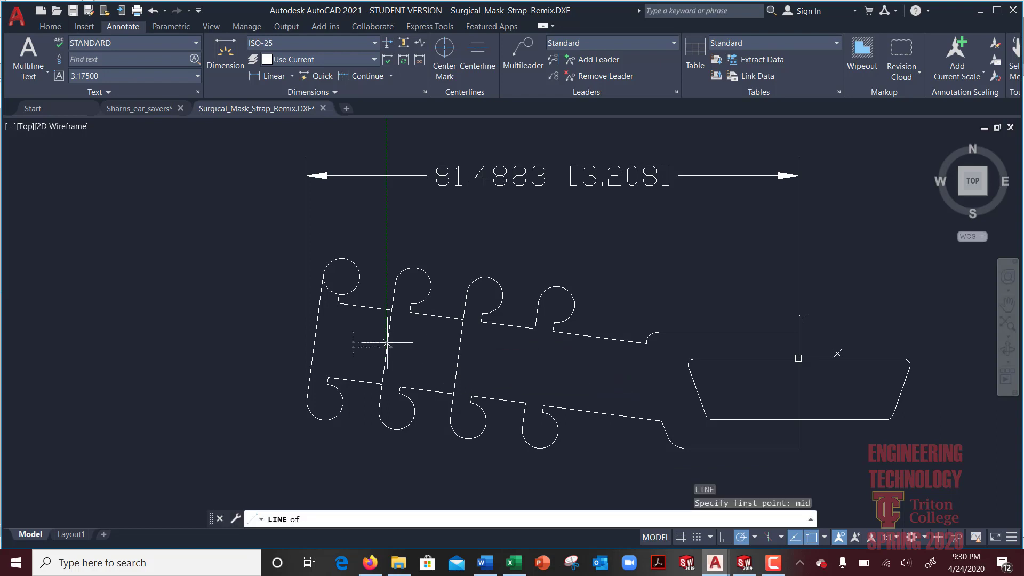
click(387, 342)
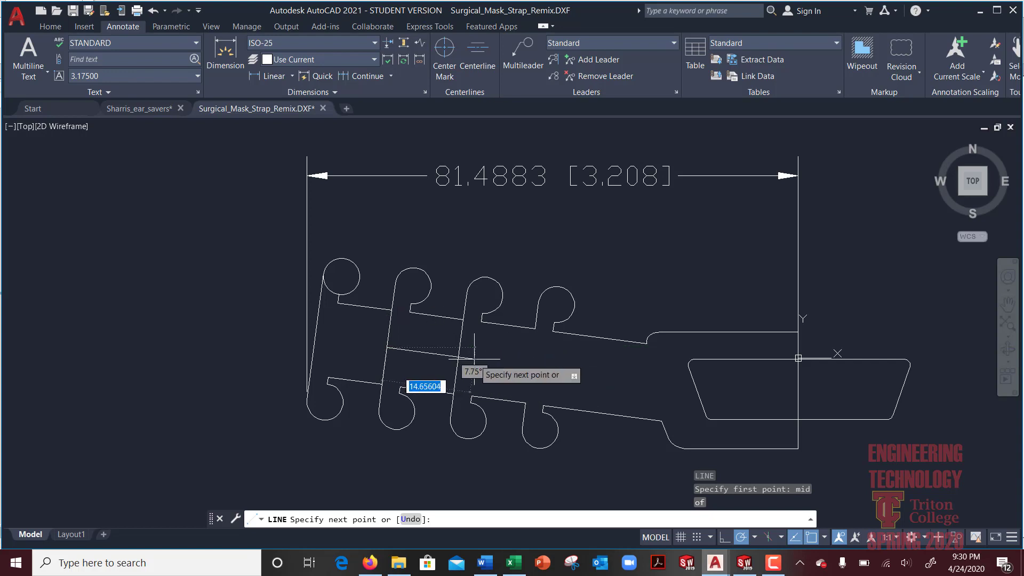
text(mid)
key(Return)
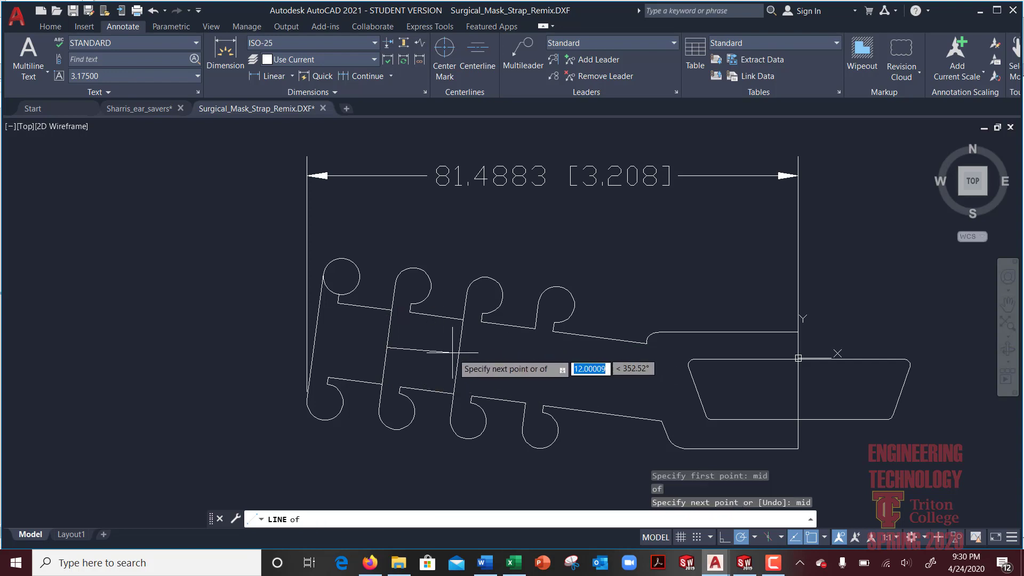
click(464, 357)
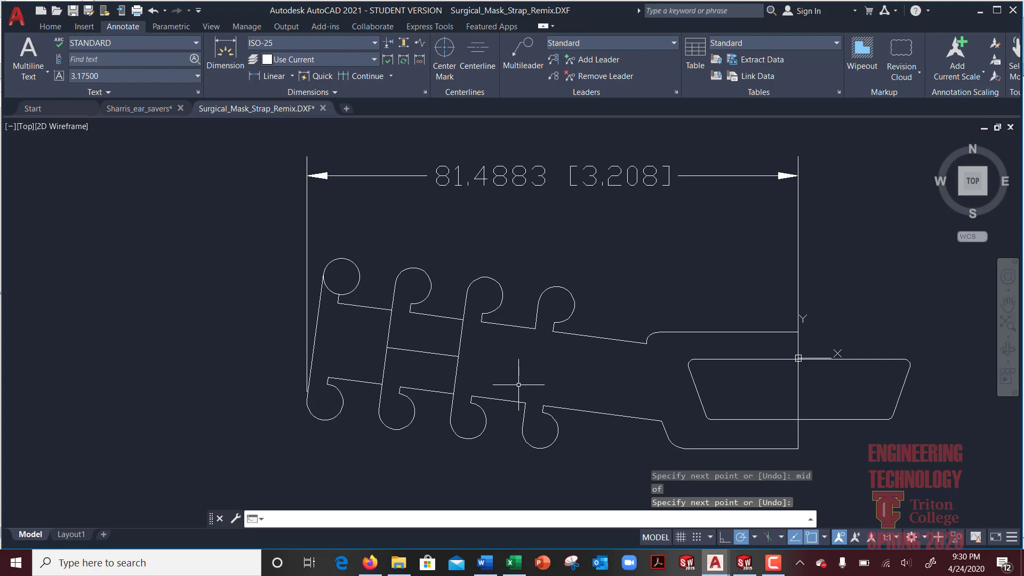
key(Escape)
key(Escape)
- Mirror the outermost upper hook circle about the line joining the cross-line midpoints, keeping the source circle
text(mirror)
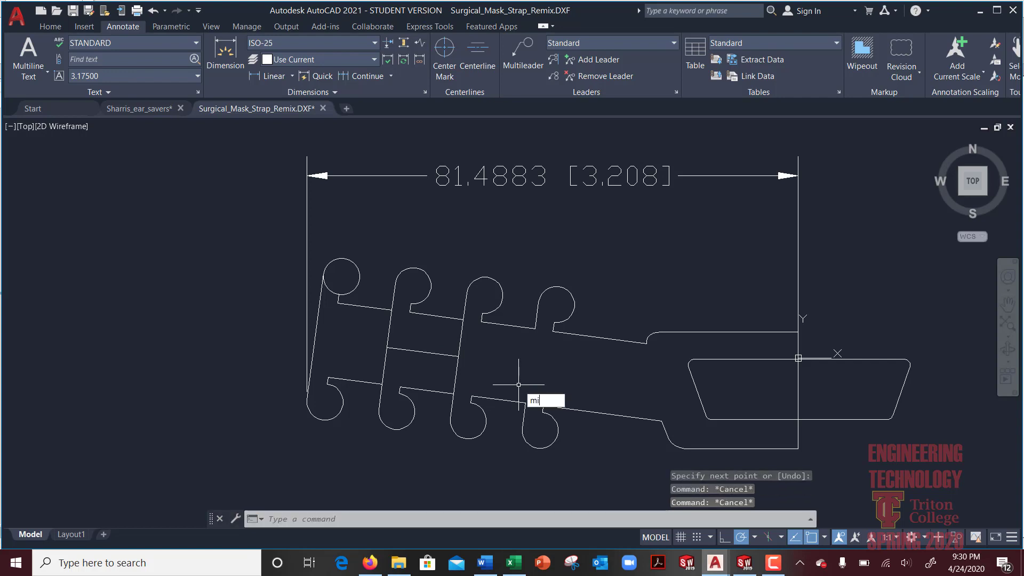
key(Return)
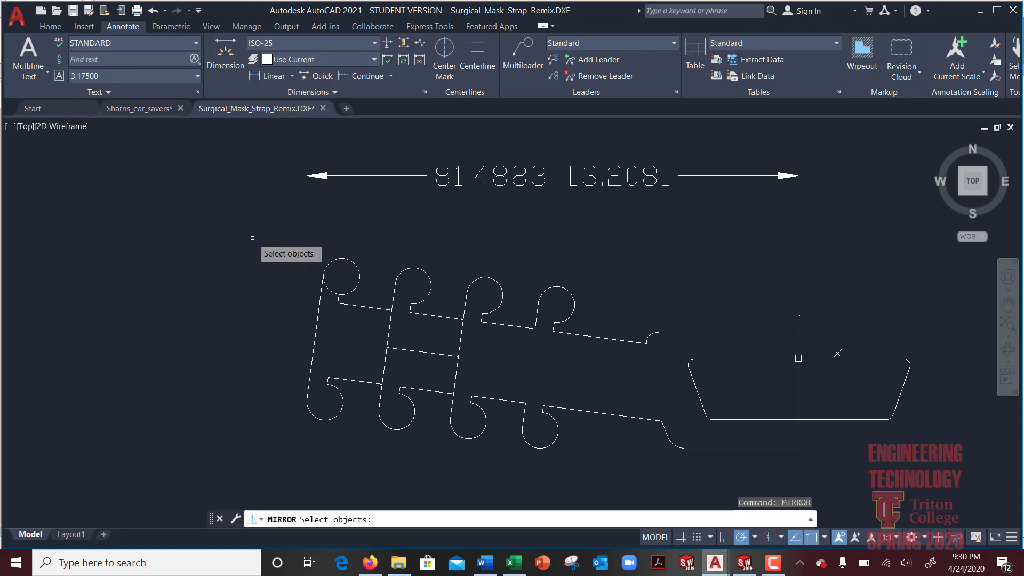
click(291, 237)
click(368, 299)
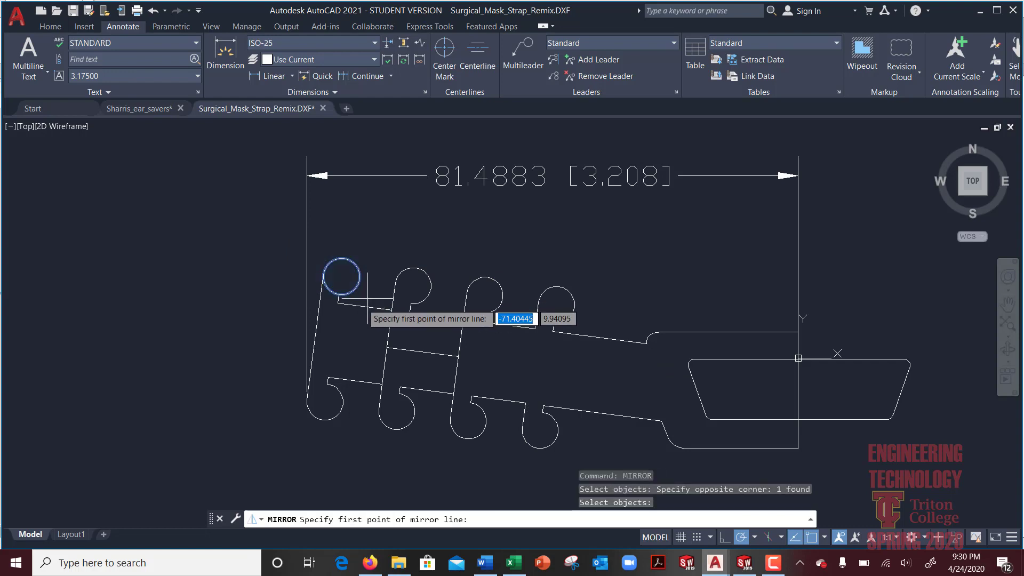
click(386, 347)
click(458, 356)
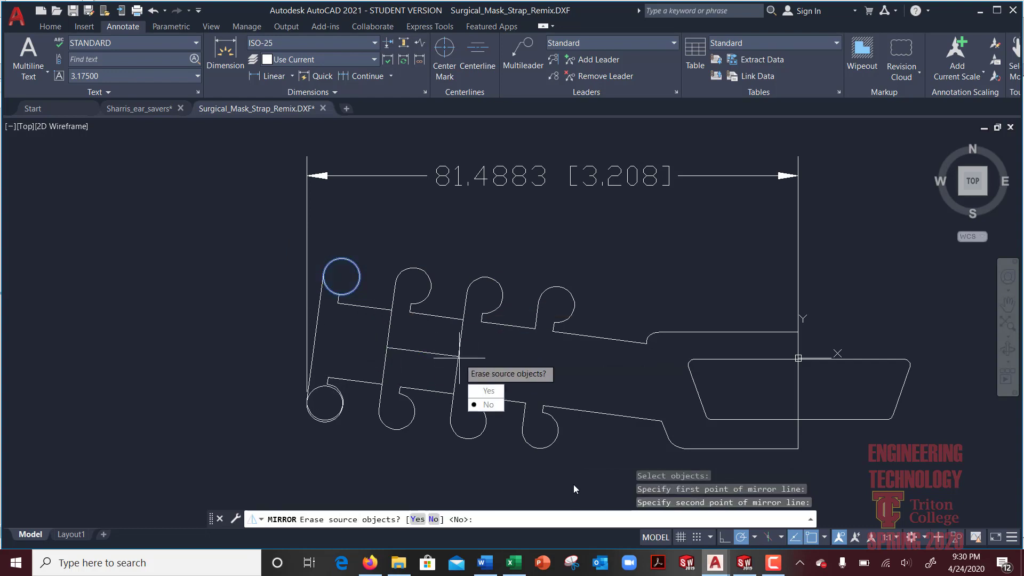
key(Escape)
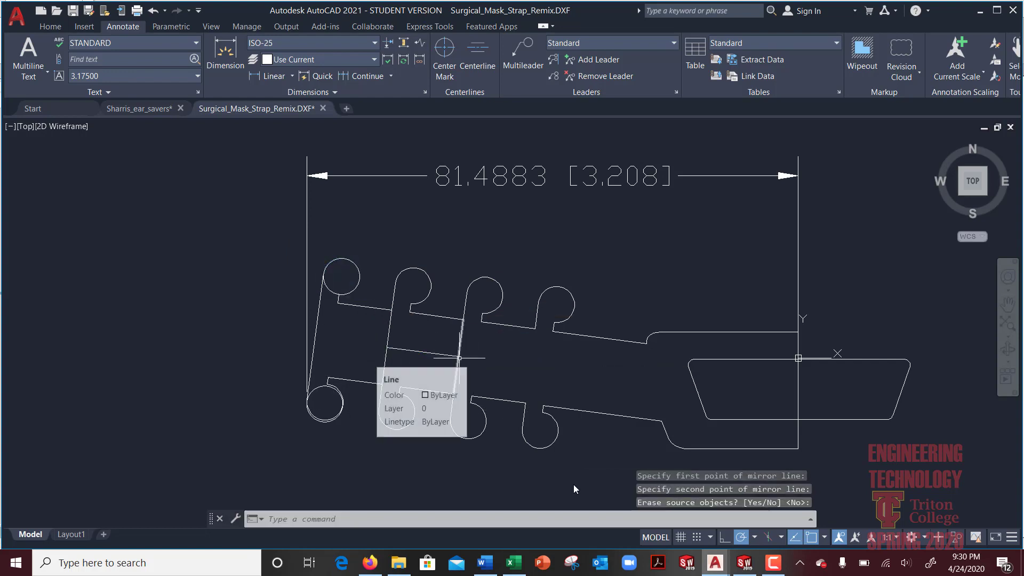
- Erase the faceted segments along the inner side of the outermost lower hook, keeping the mirrored circle
scroll(290, 426, up, 6)
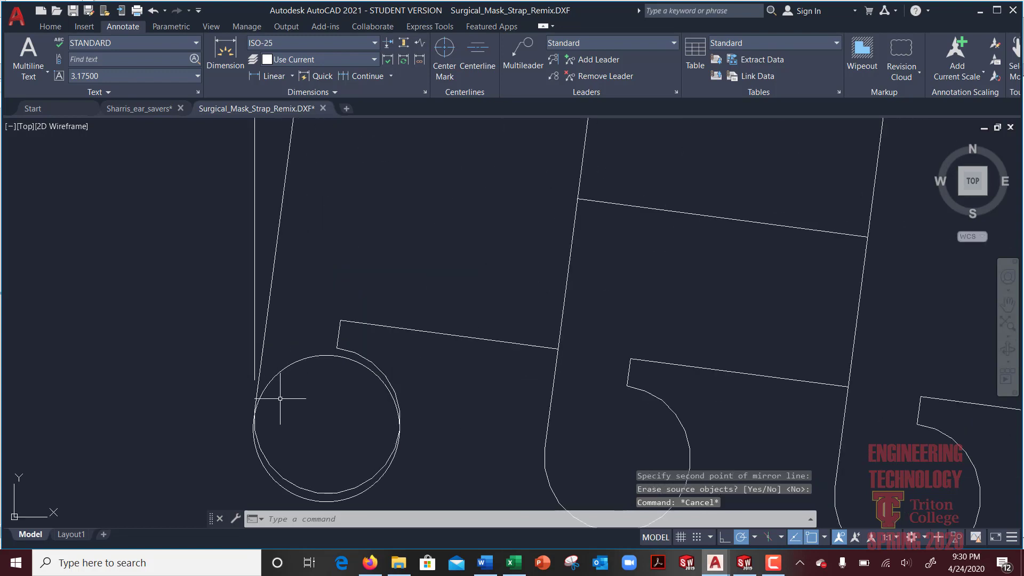
scroll(256, 404, up, 2)
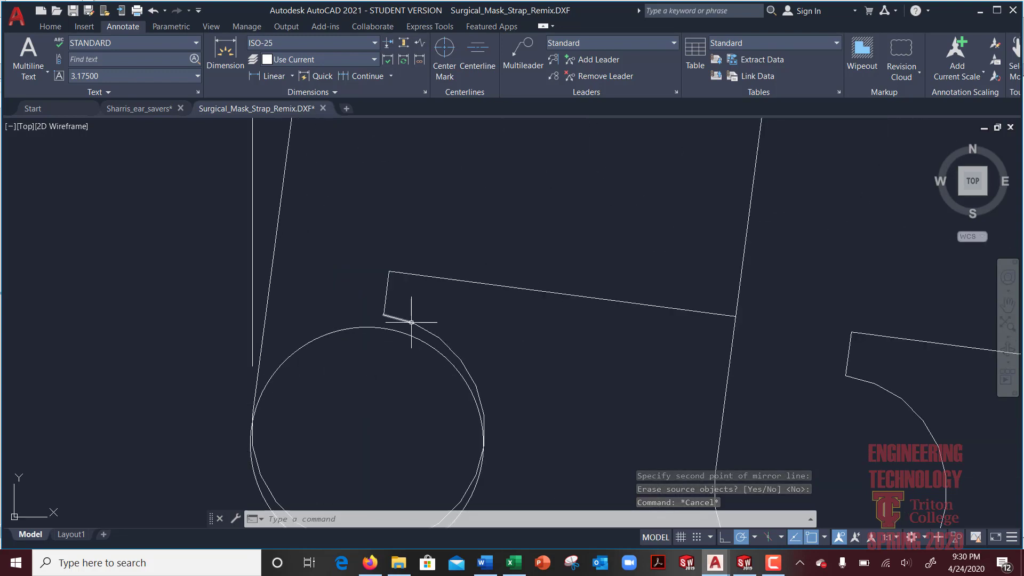
click(383, 311)
key(Escape)
scroll(476, 355, down, 4)
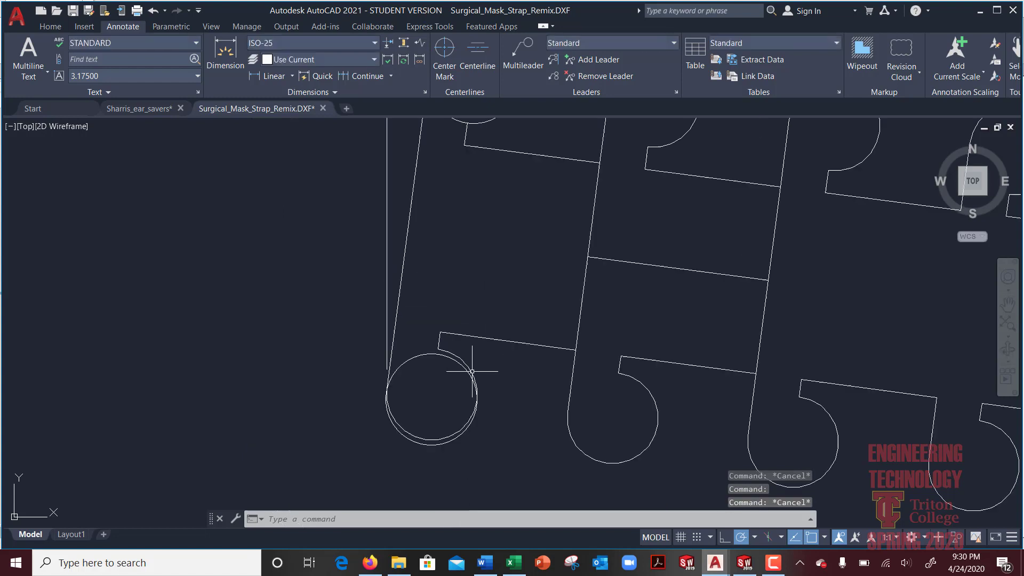
scroll(485, 387, up, 2)
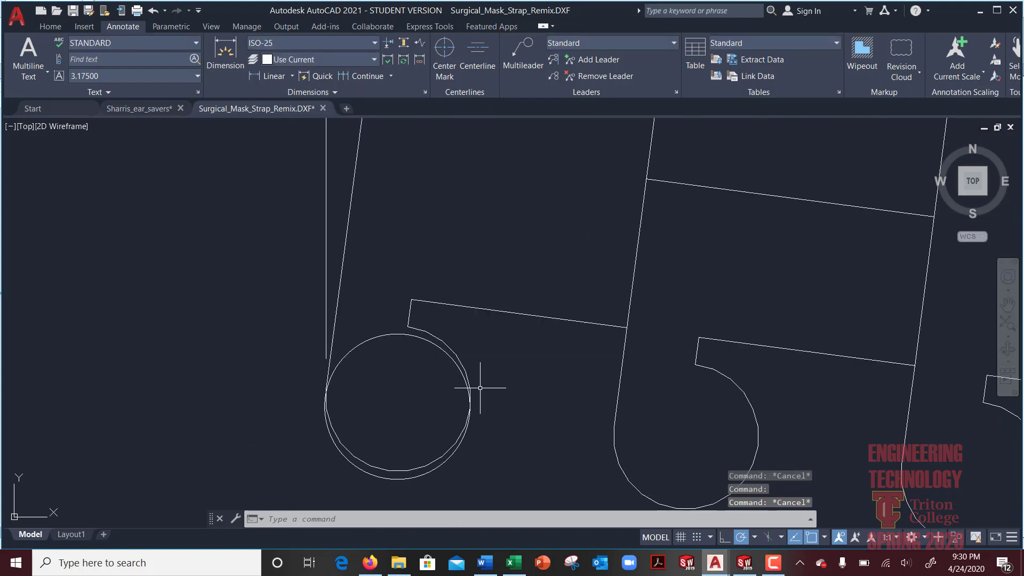
click(380, 314)
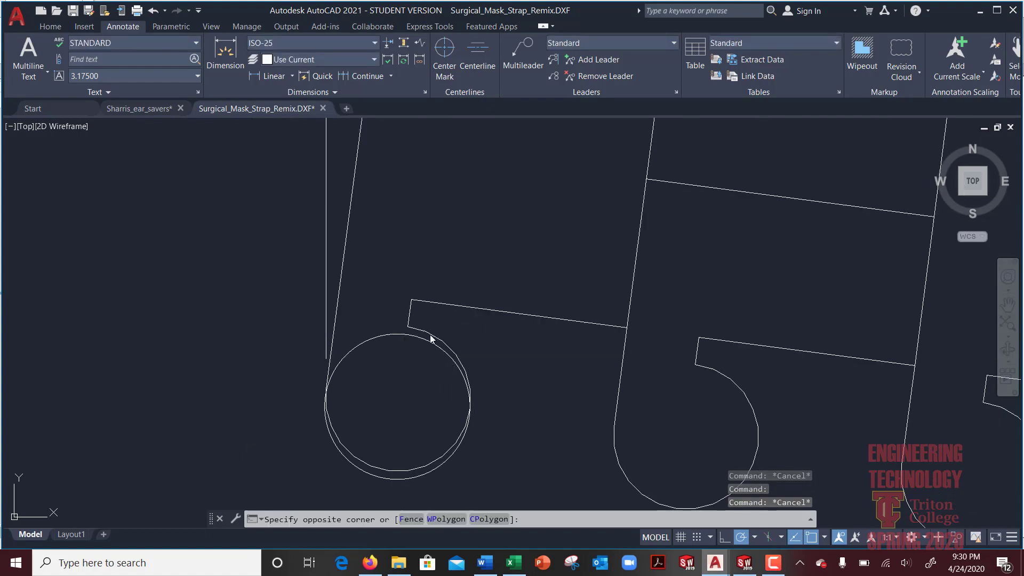
click(494, 470)
key(Delete)
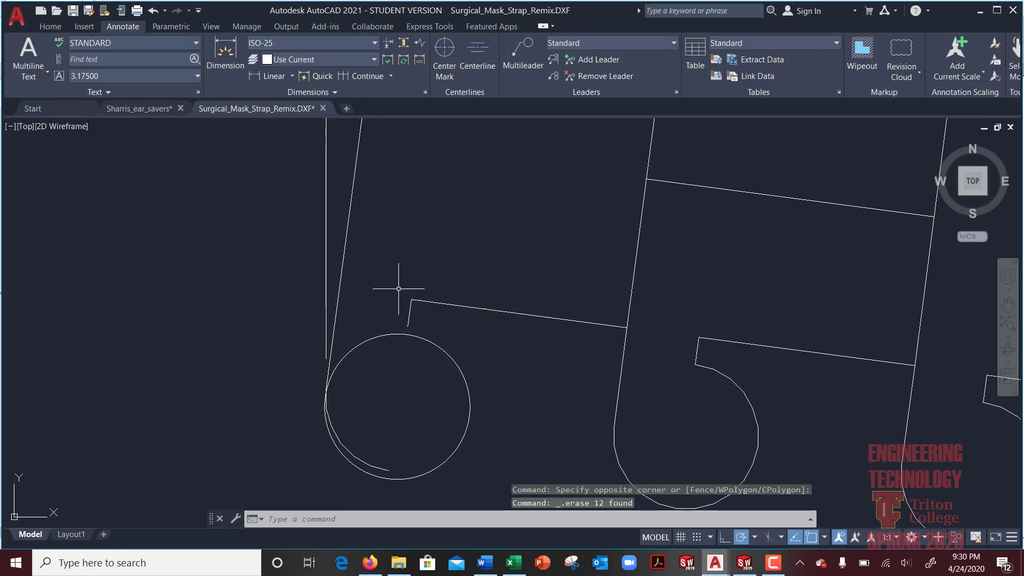
- Erase the remaining faceted segments along the outer side of the outermost lower hook, keeping the mirrored circle
click(295, 346)
click(455, 499)
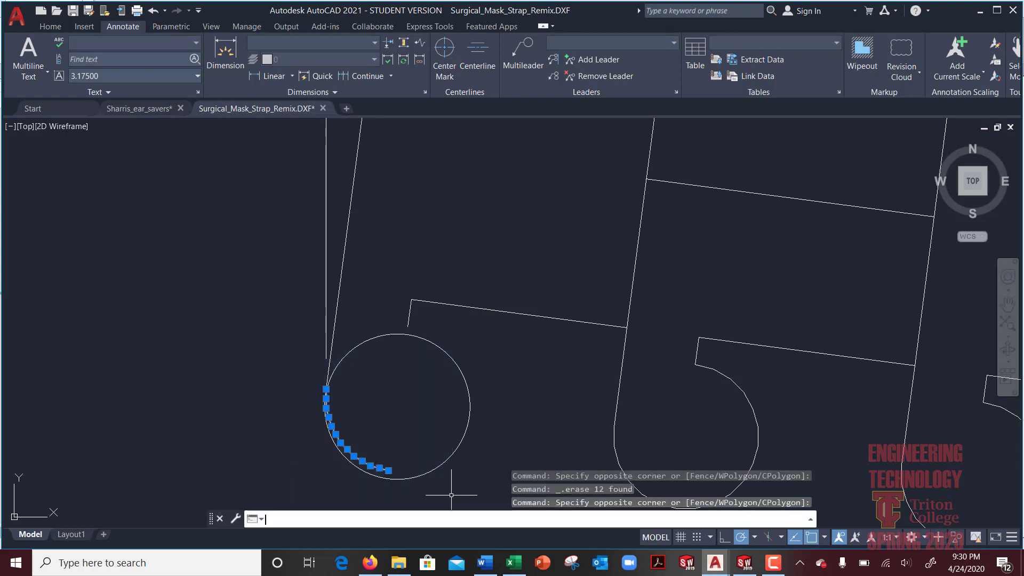
key(Escape)
click(278, 341)
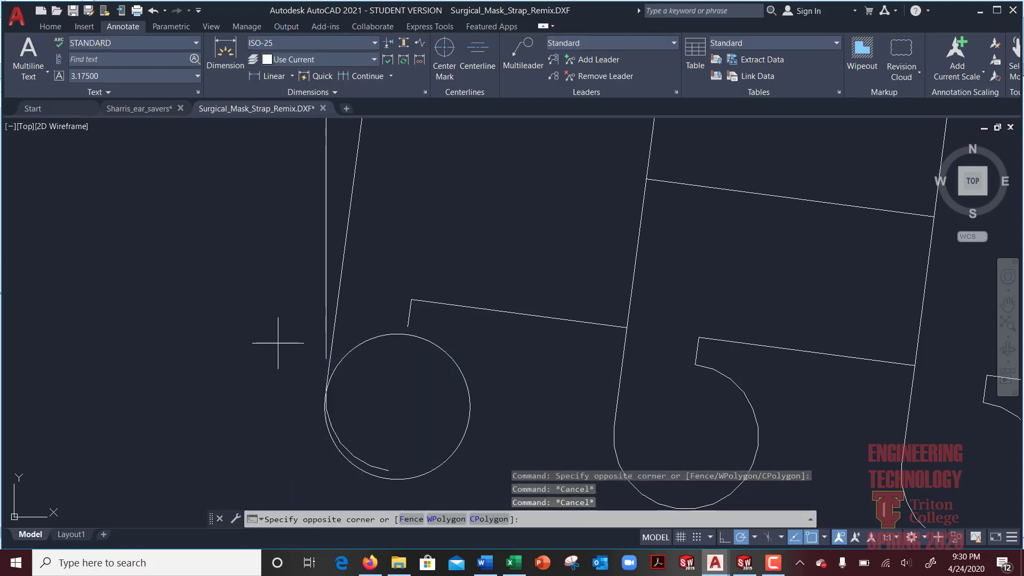
click(446, 496)
key(Delete)
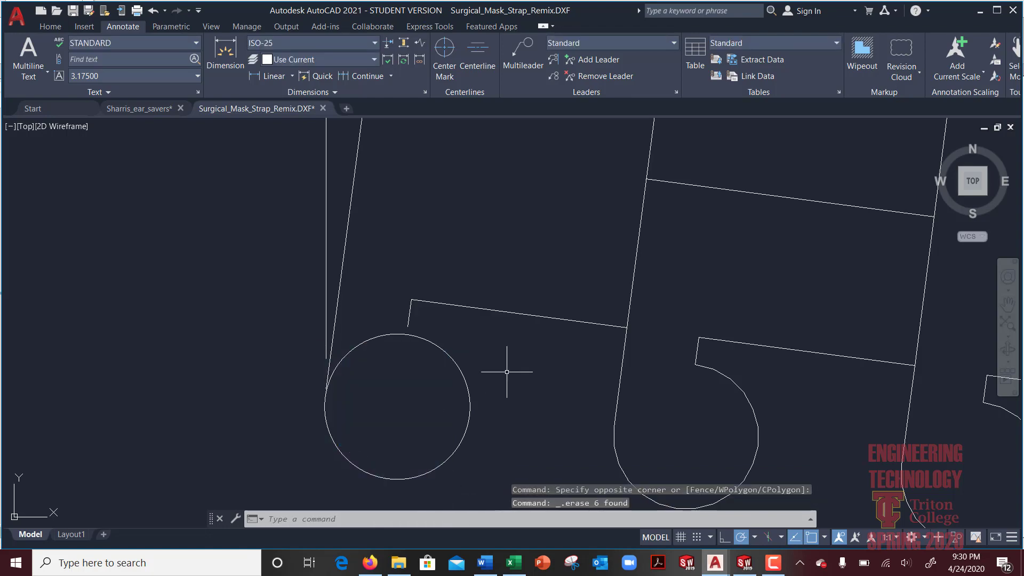
scroll(507, 368, up, 3)
scroll(528, 357, down, 10)
scroll(567, 338, up, 4)
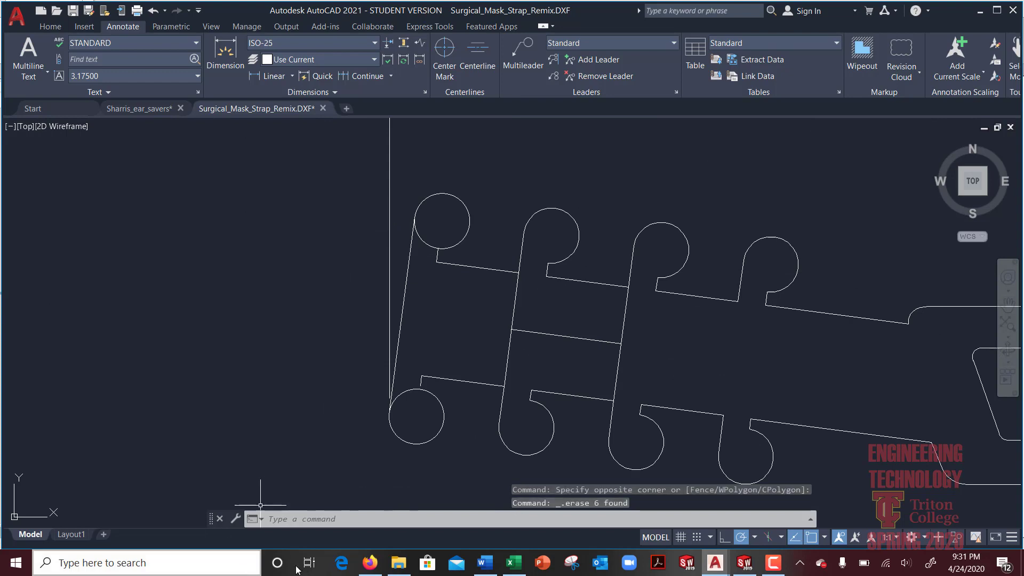
- Switch to Firefox to view the Thingiverse strap picture, and return to AutoCAD to examine the ear savers drawing
mouse_move(366, 569)
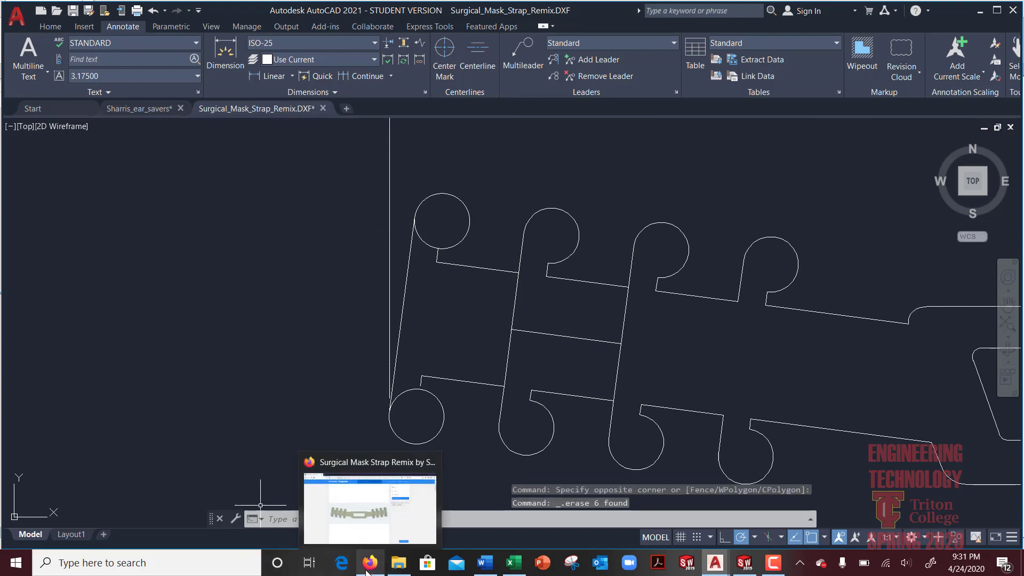
click(370, 506)
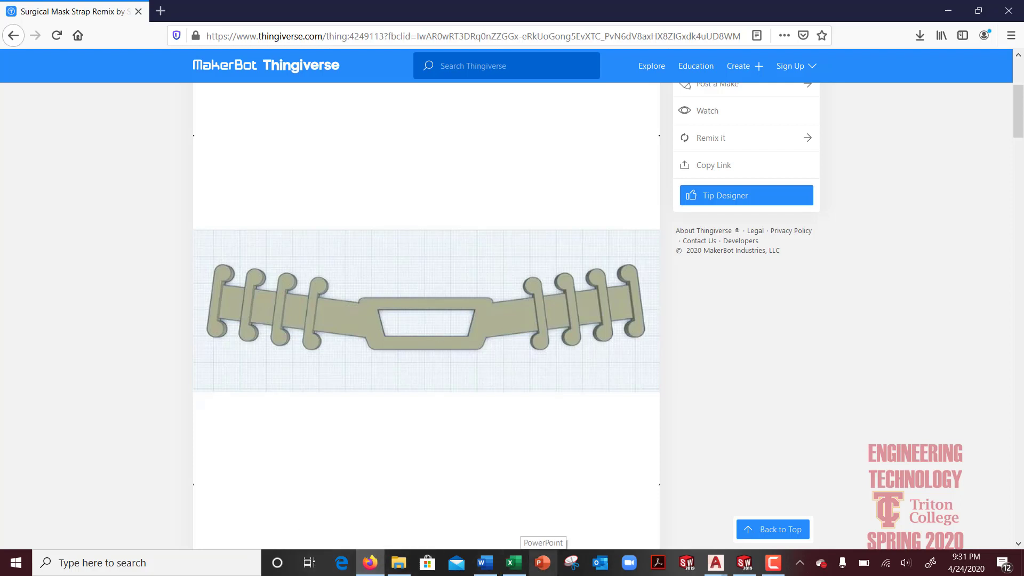
mouse_move(715, 564)
click(675, 529)
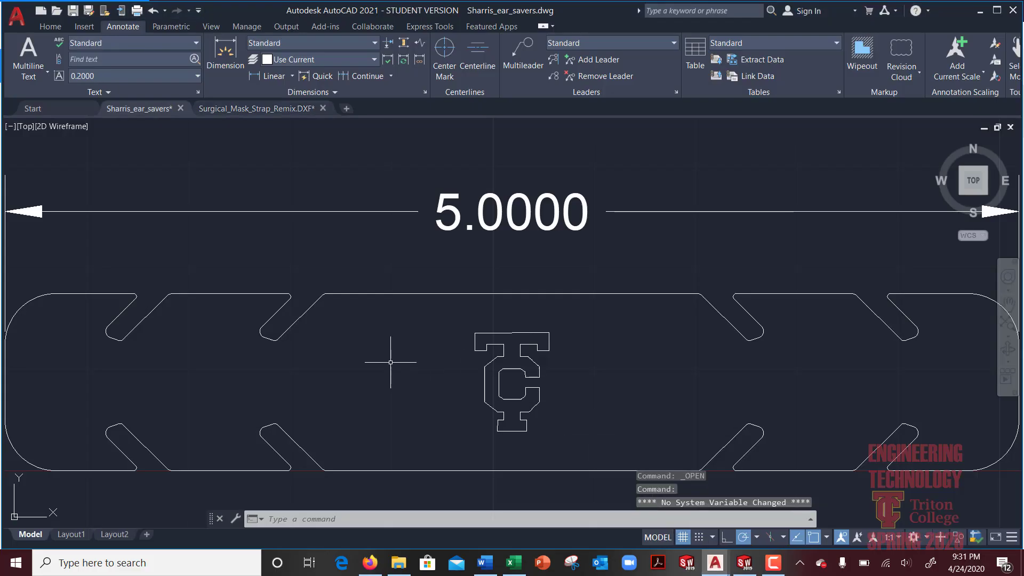
scroll(383, 364, down, 2)
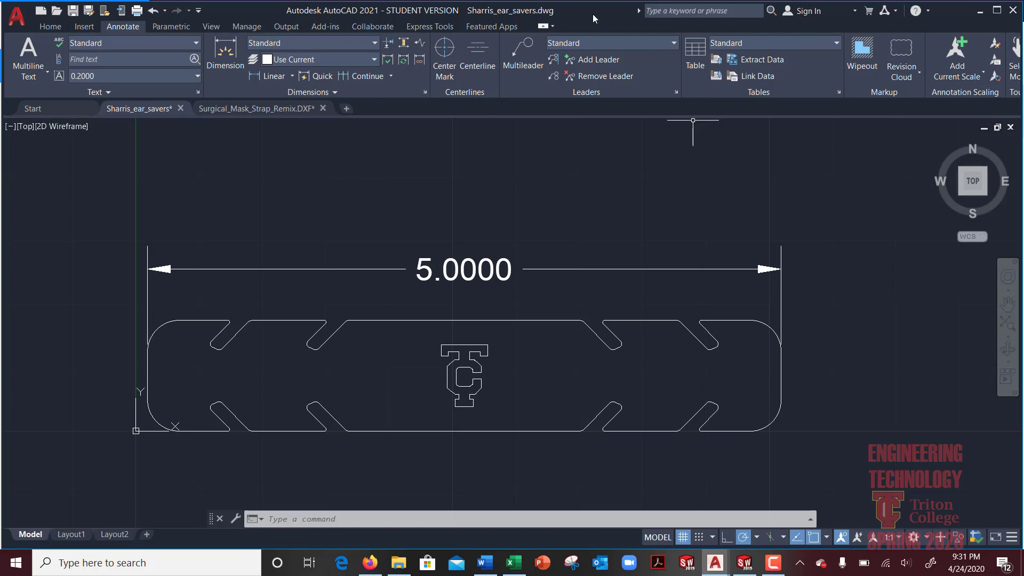
drag(593, 14, 615, 20)
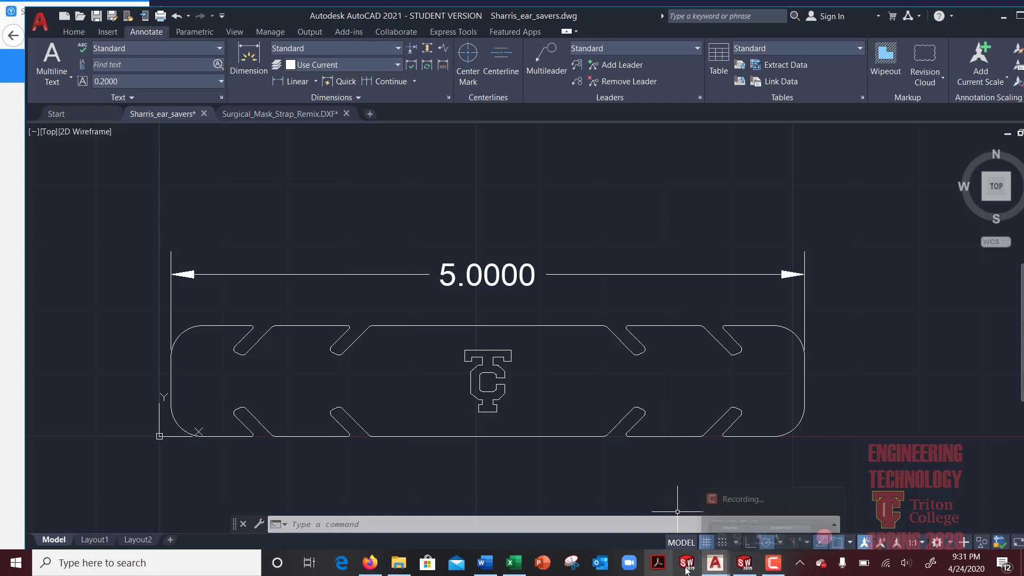
- Return to the Surgical_Mask_Strap_Remix.DXF drawing and examine the whole strap half with its overall dimension
click(714, 564)
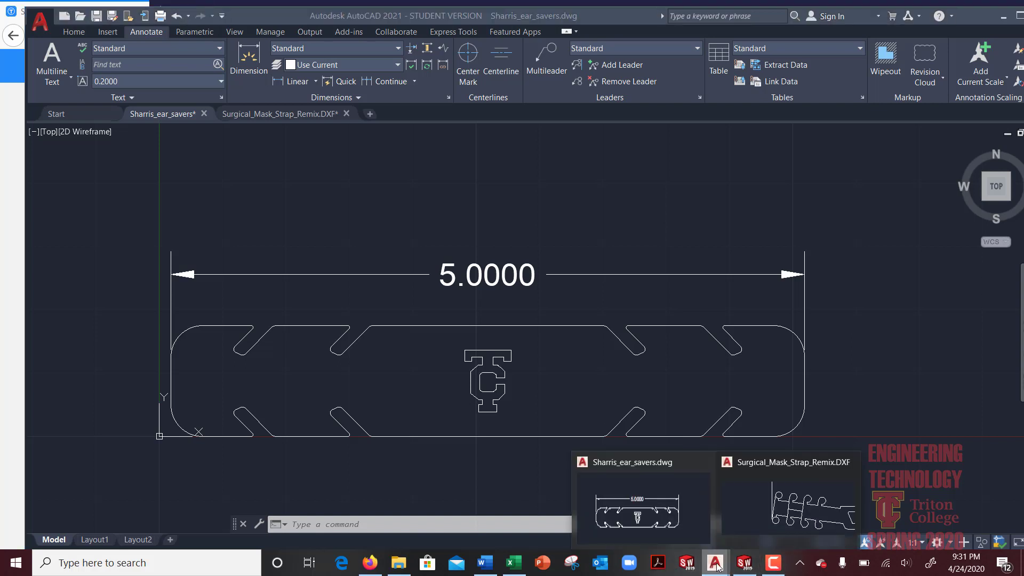
click(804, 532)
scroll(663, 292, up, 5)
scroll(740, 279, down, 8)
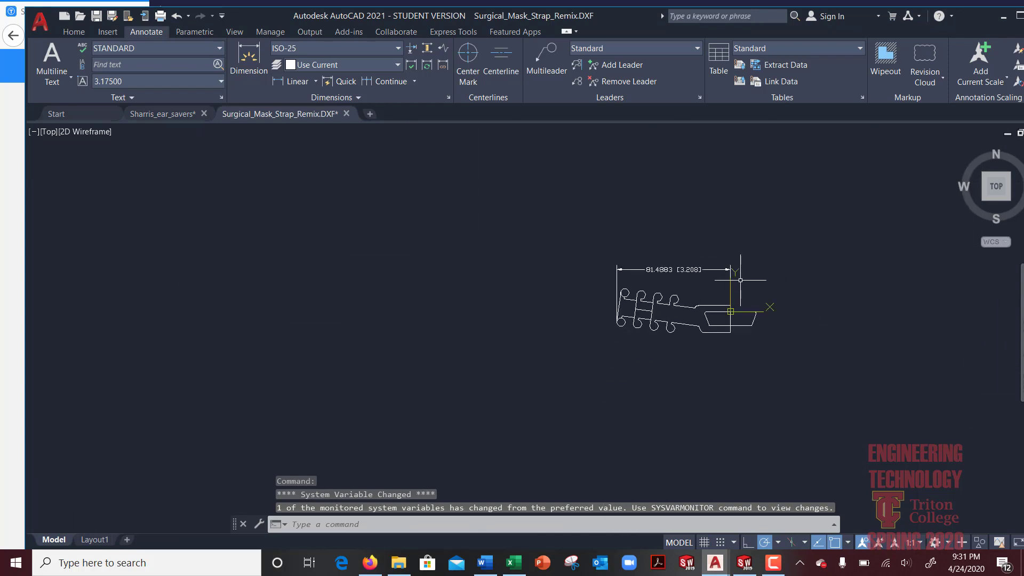
scroll(740, 280, up, 4)
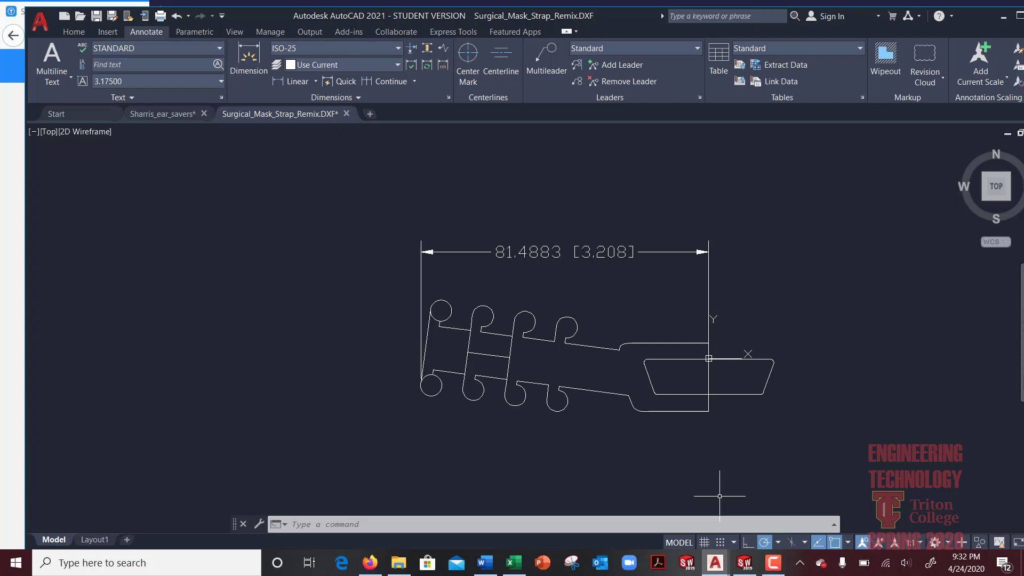
click(773, 563)
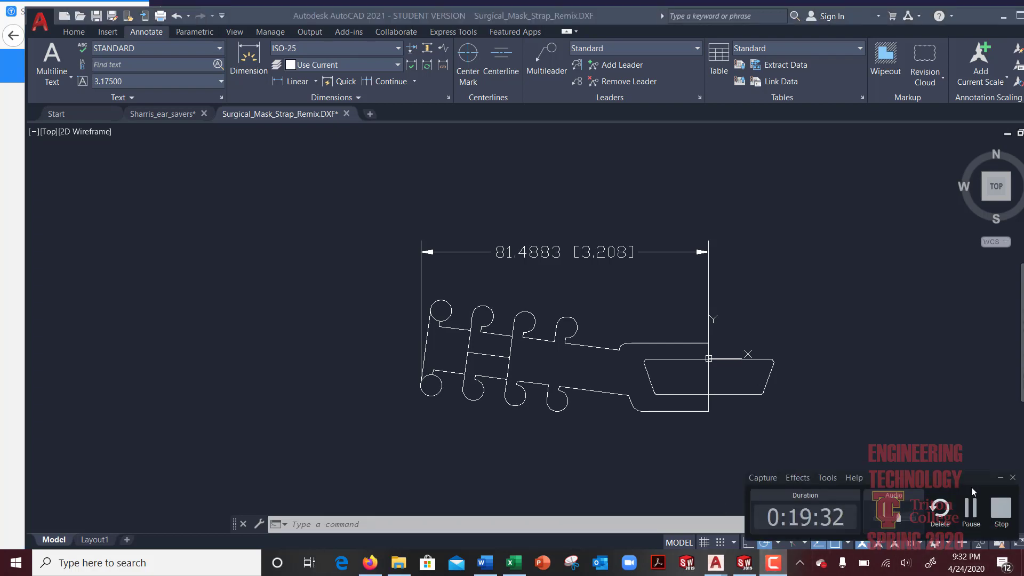